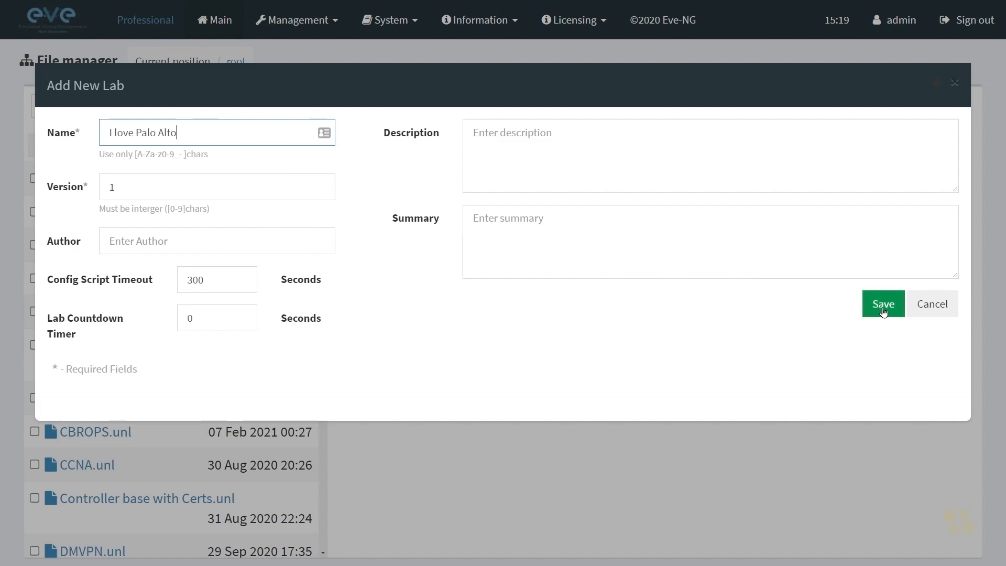
# Step: Save the new lab named I love Palo Alto
pyautogui.click(883, 305)
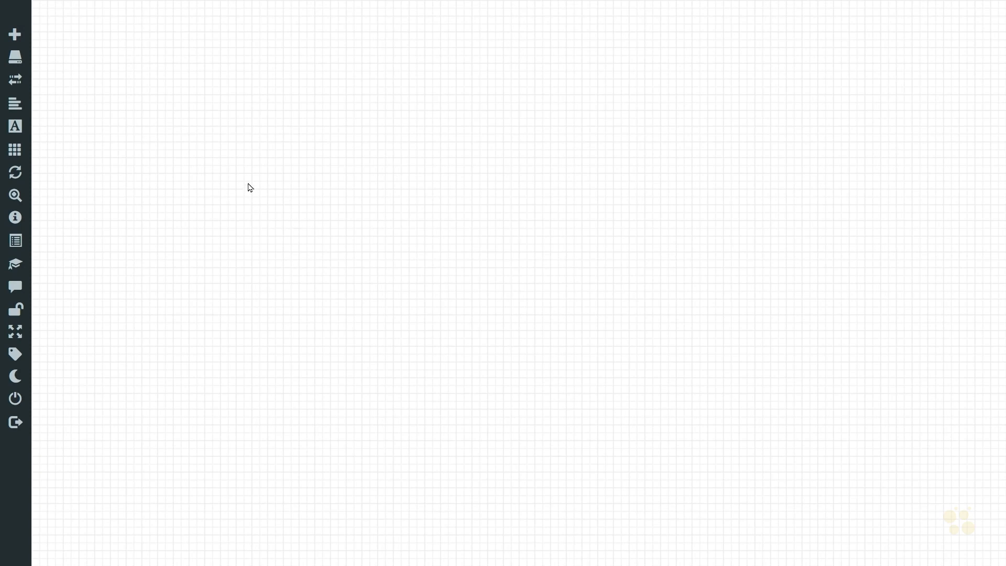
# Step: Start adding a node on the canvas using the Palo Alto template with the paloalto-10.0.0 image
pyautogui.rightClick(299, 167)
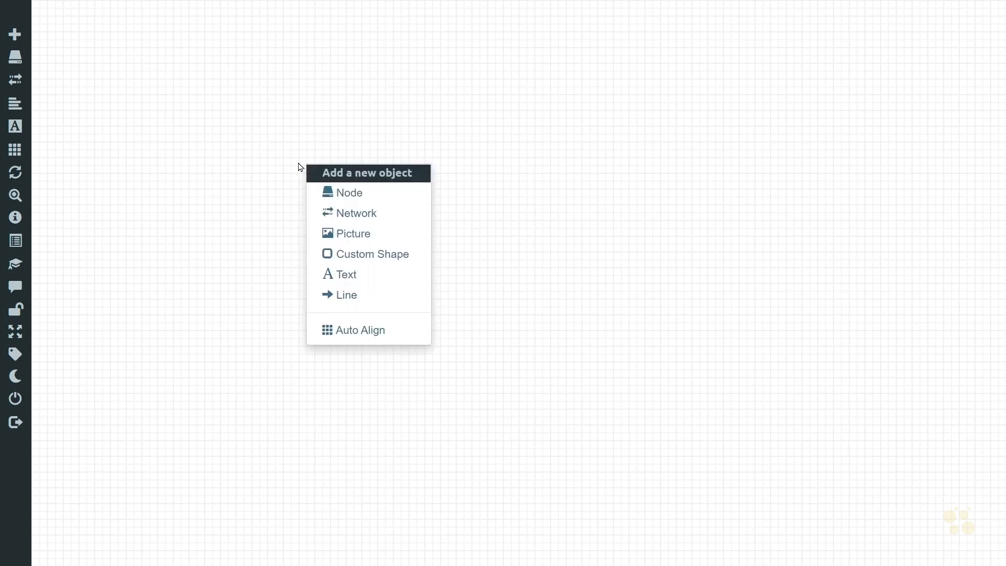
pyautogui.click(355, 195)
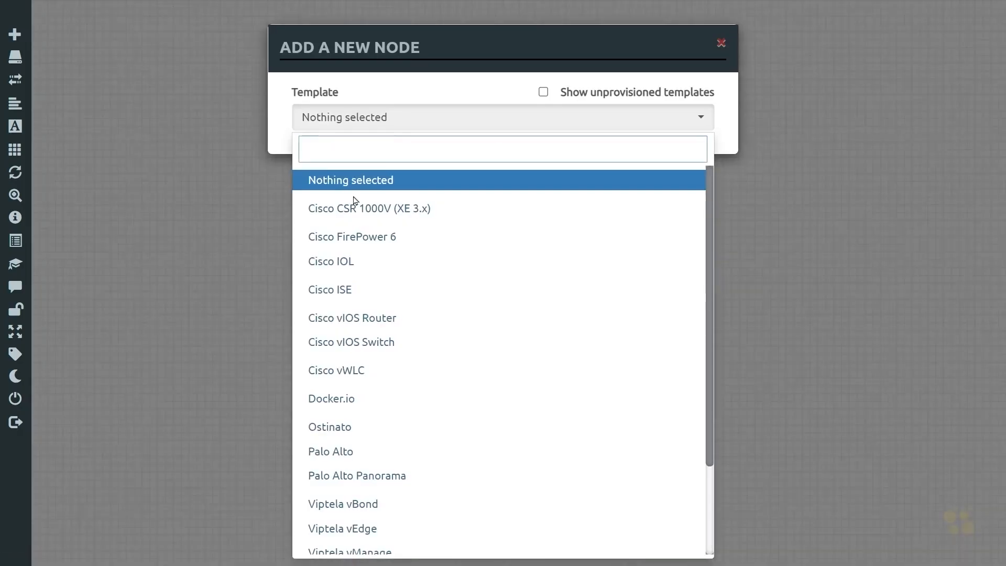
pyautogui.scroll(-2, 367, 251)
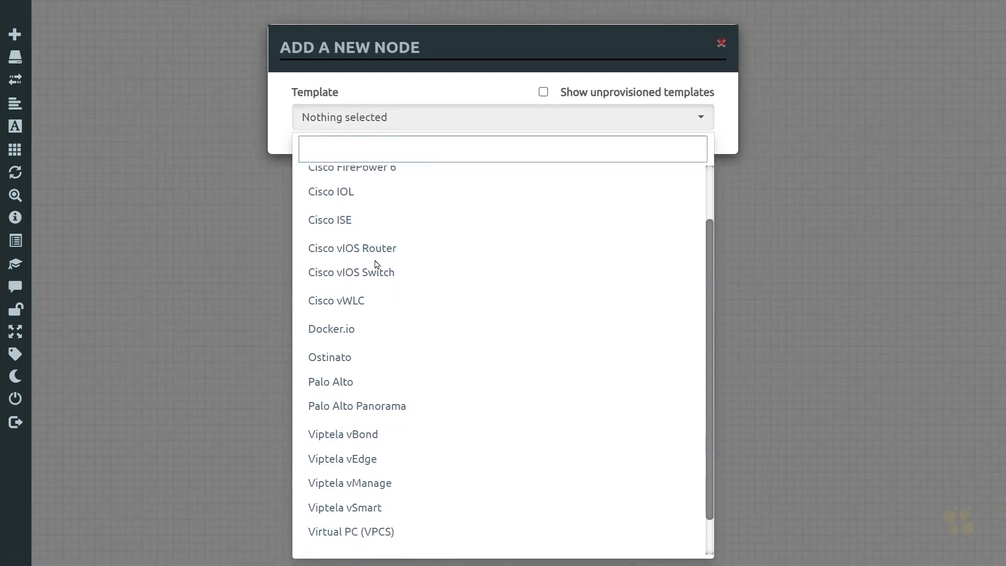
pyautogui.scroll(2, 368, 402)
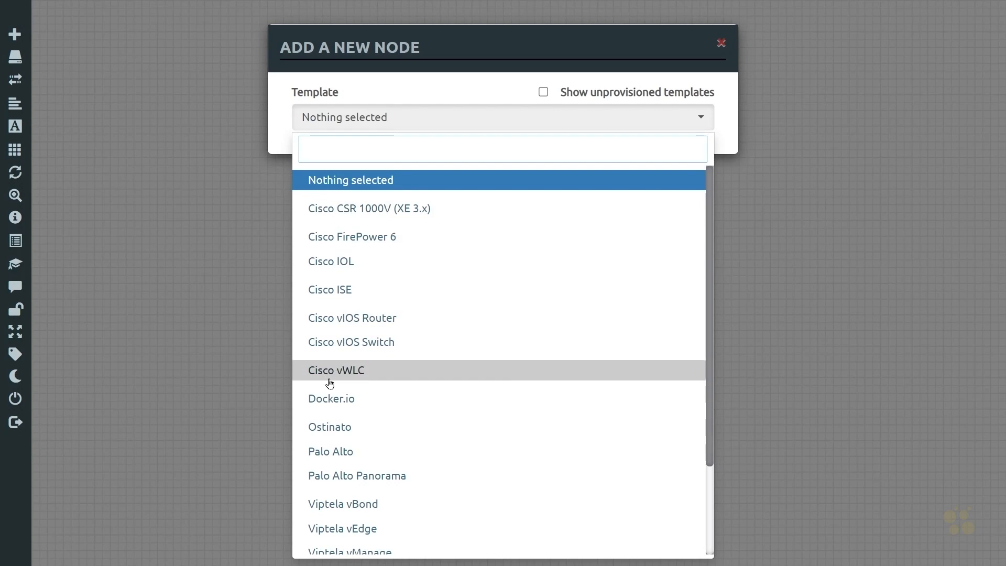
pyautogui.scroll(-2, 329, 383)
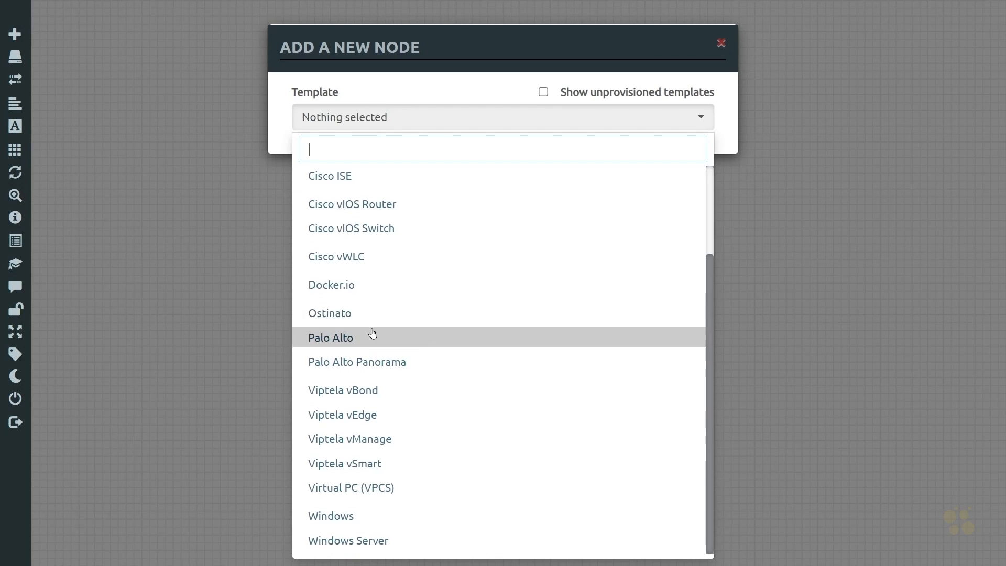
pyautogui.click(337, 340)
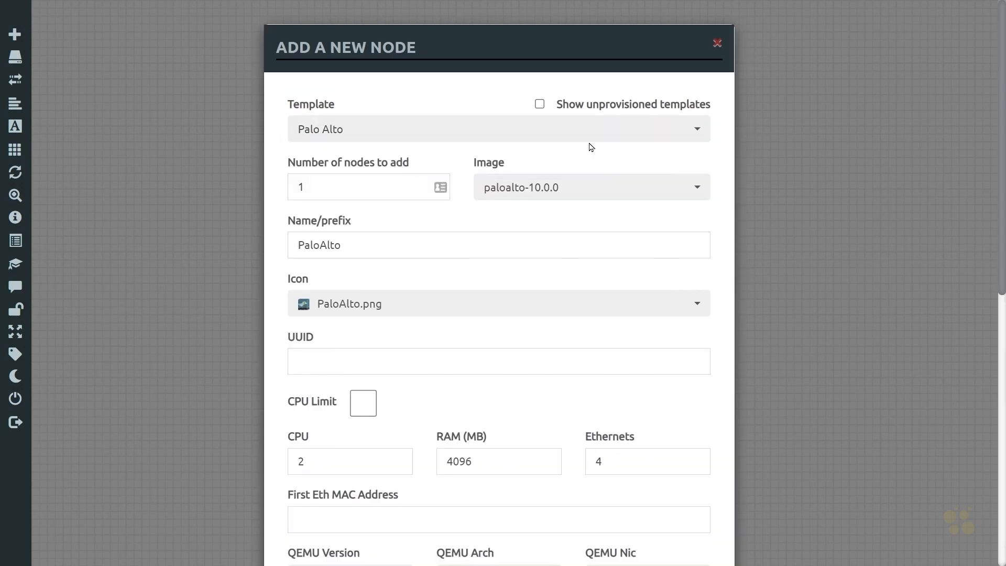
pyautogui.click(693, 190)
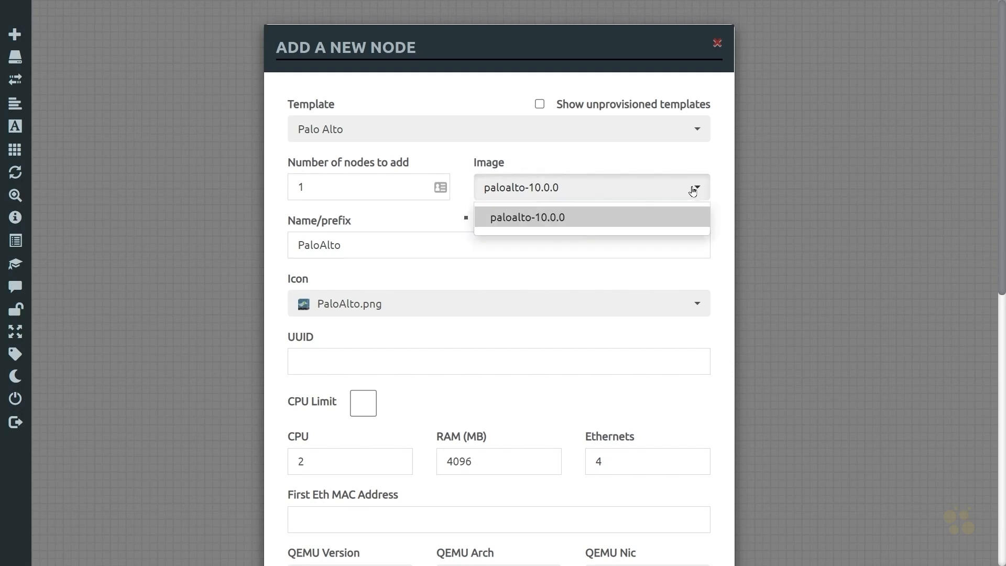
pyautogui.click(532, 223)
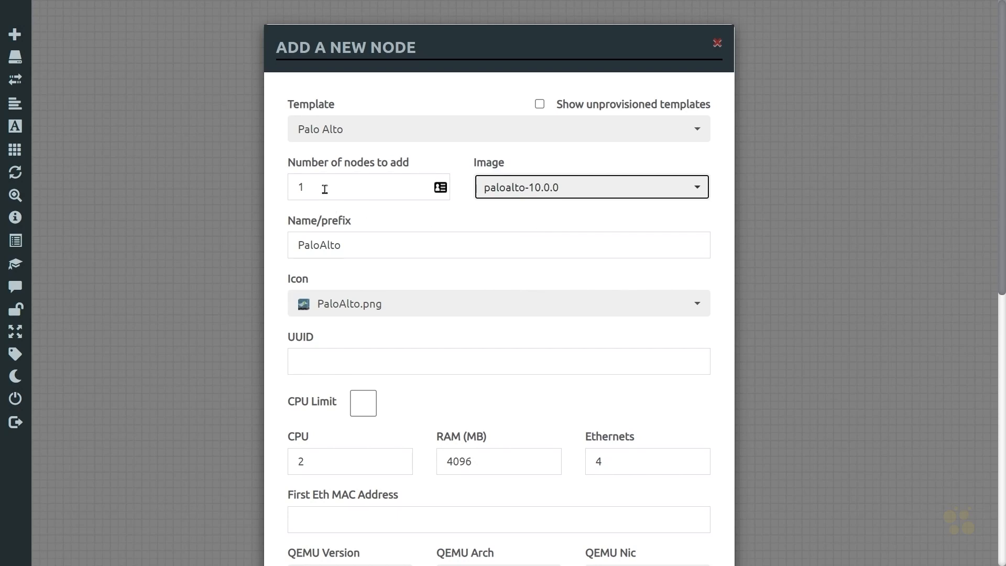
# Step: Set the number of nodes to 2 and the name prefix to PA-FW, keeping the PaloAlto.png icon
pyautogui.moveTo(323, 190); pyautogui.dragTo(290, 189)
pyautogui.write('2')
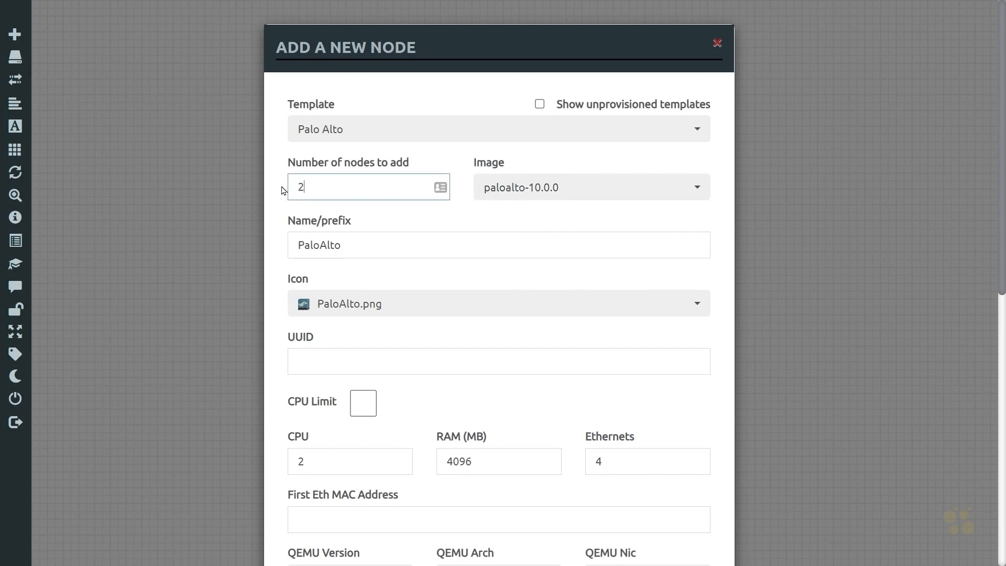
pyautogui.moveTo(382, 250); pyautogui.dragTo(286, 246)
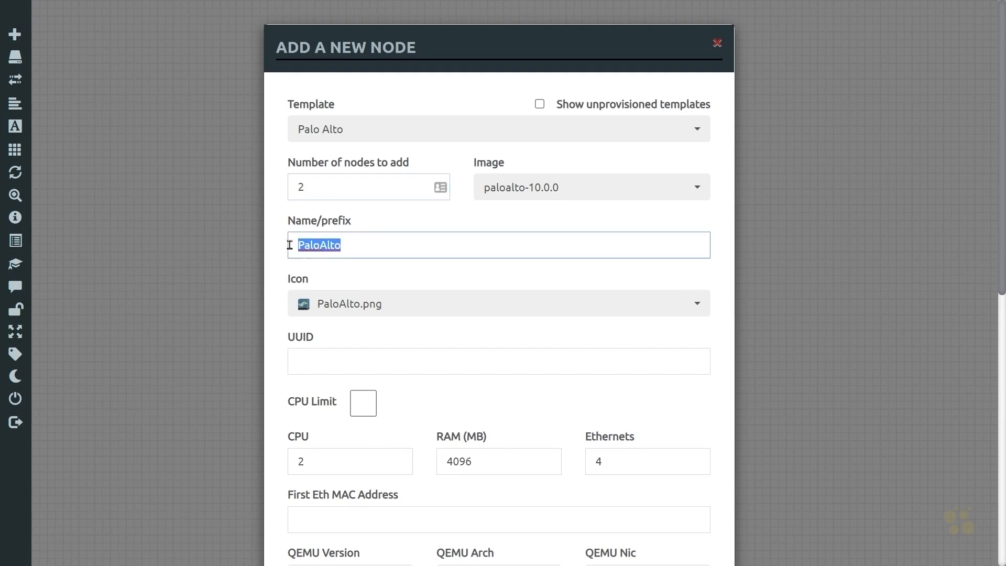
pyautogui.write('PA-Fx')
pyautogui.press('BackSpace')
pyautogui.write('W')
pyautogui.click(399, 311)
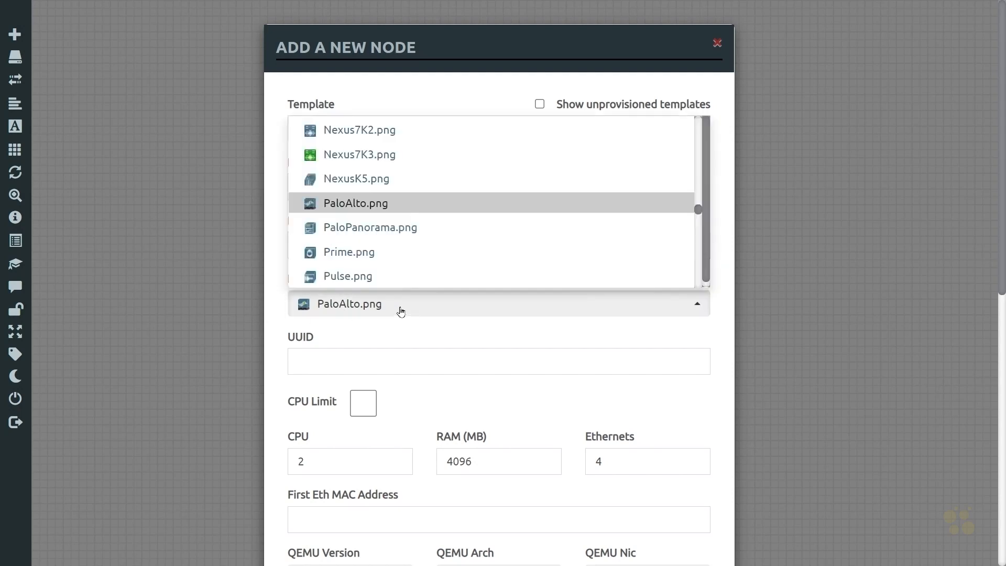
pyautogui.click(389, 204)
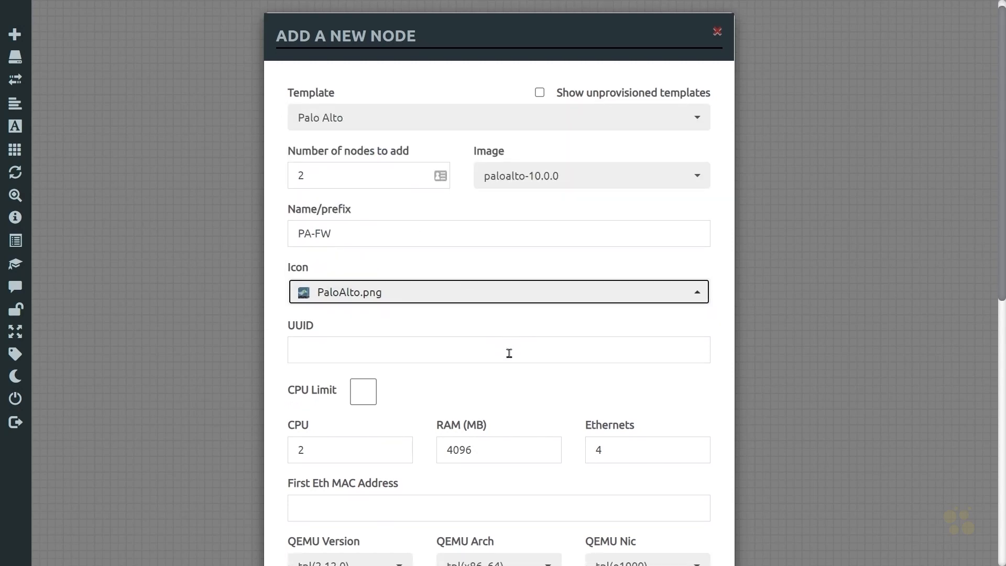
# Step: Set the node's CPU to 4, RAM to 8192 MB and Ethernets to 8
pyautogui.scroll(-5, 508, 354)
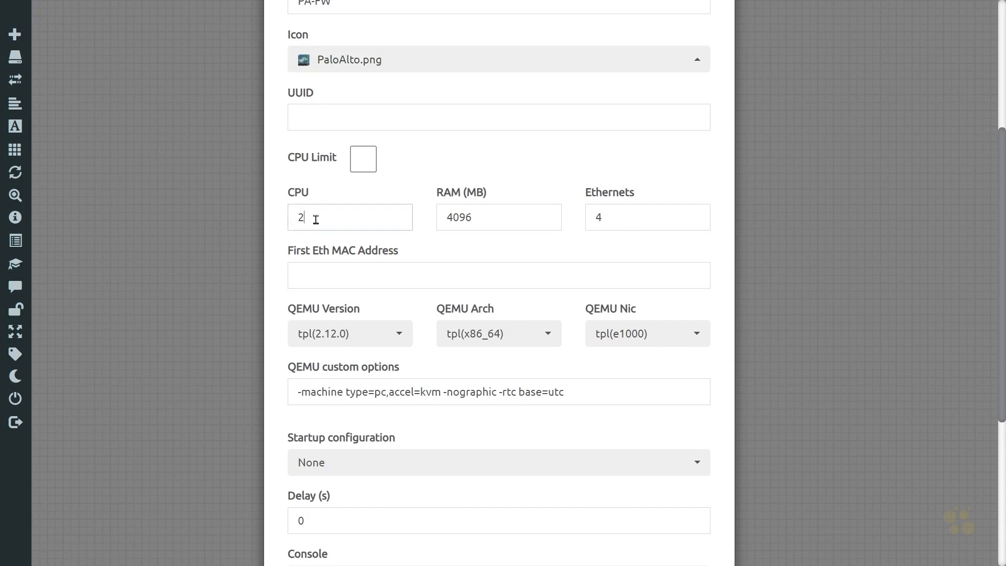
pyautogui.moveTo(386, 218); pyautogui.dragTo(283, 223)
pyautogui.write('4')
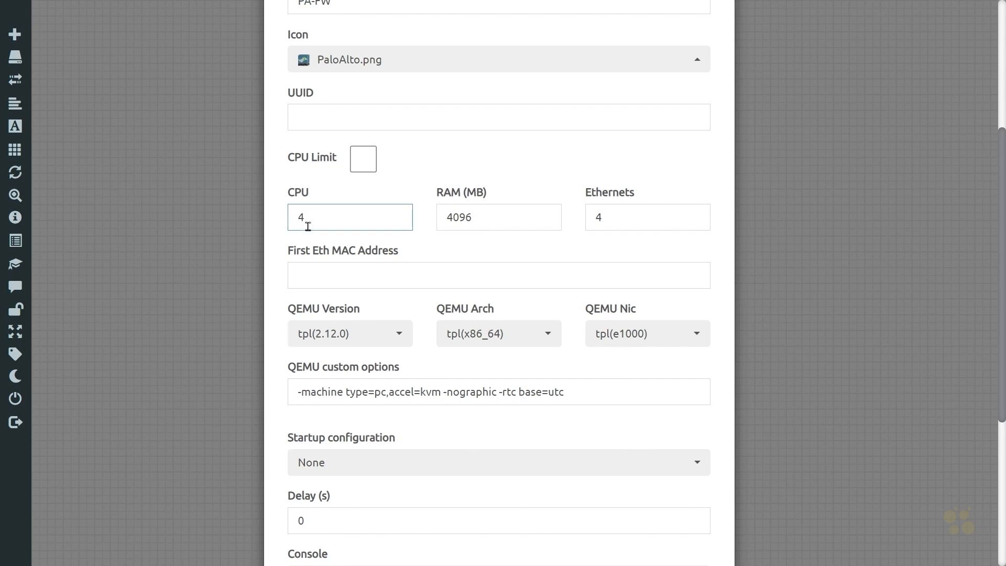
pyautogui.press('Tab')
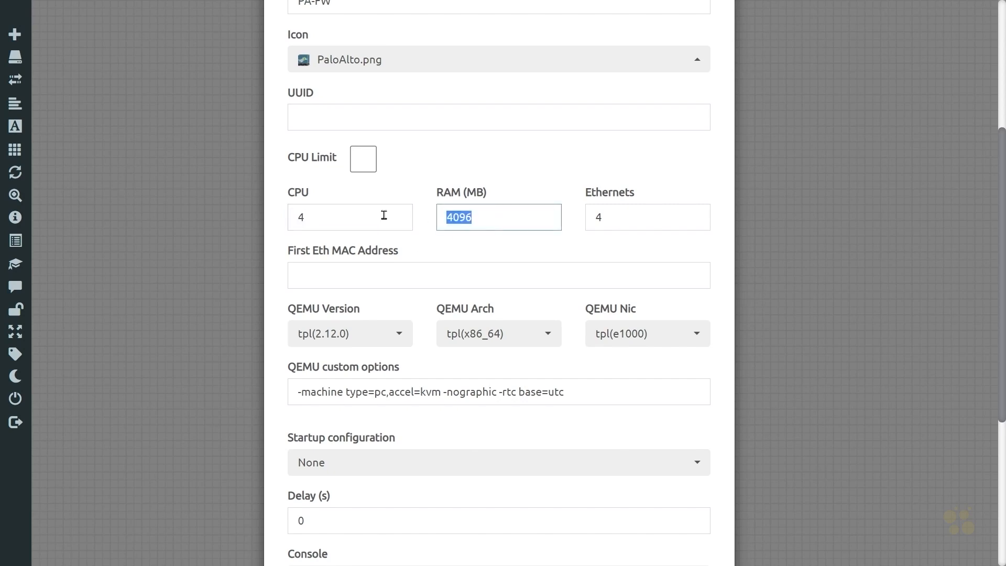
pyautogui.write('8192')
pyautogui.press('Tab')
pyautogui.write('8')
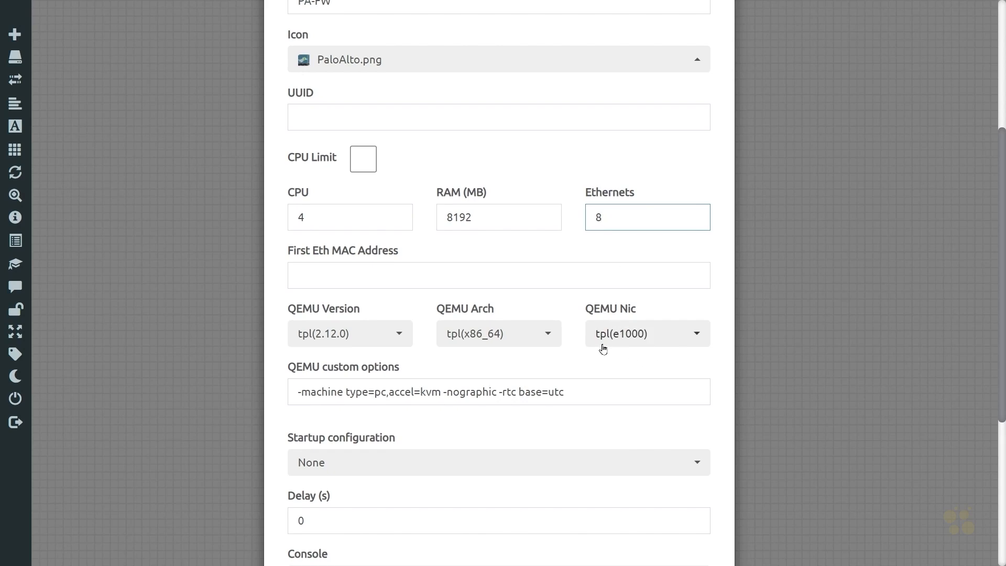
# Step: Set the QEMU NIC to virtio-net-pci and the console type to telnet
pyautogui.click(695, 335)
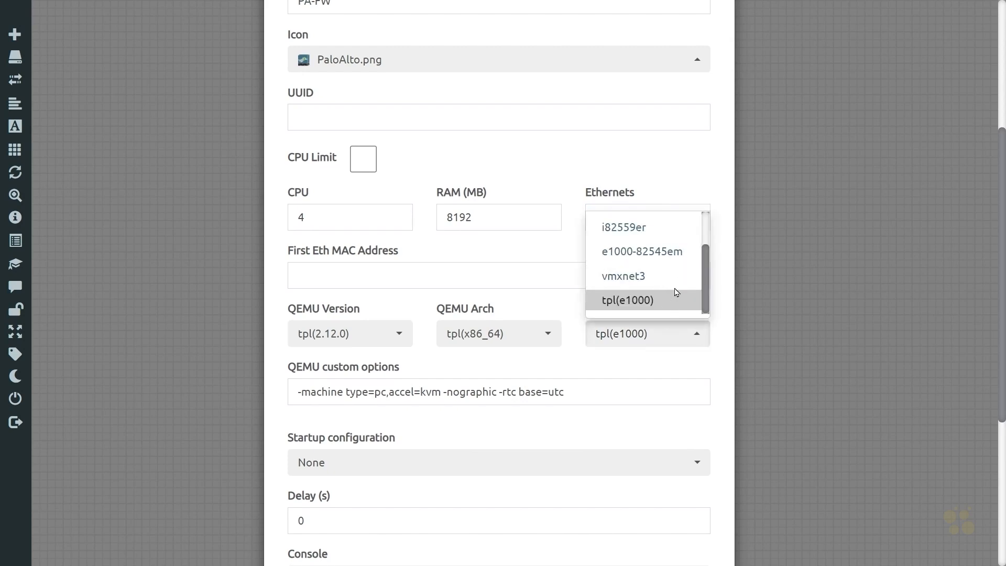
pyautogui.scroll(2, 674, 290)
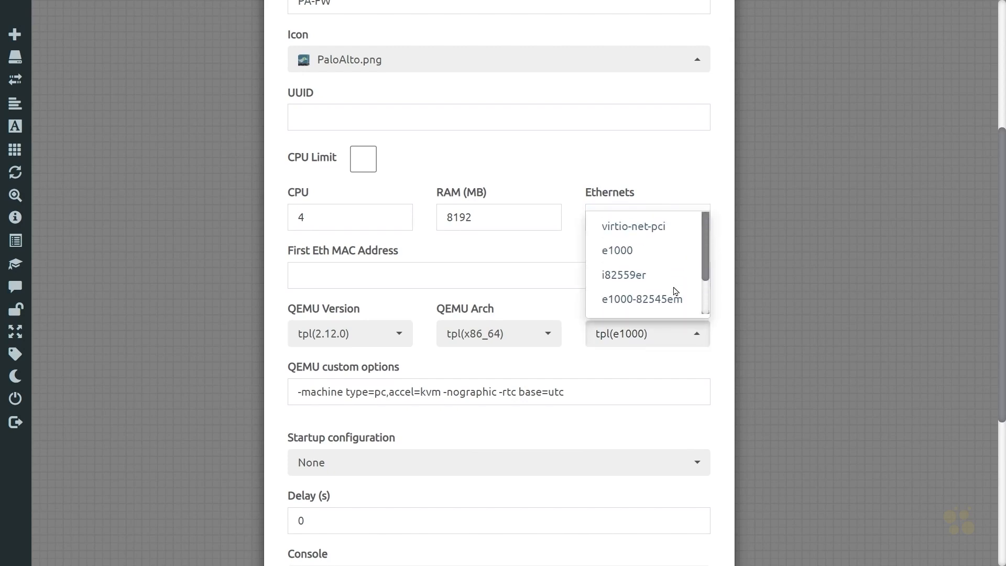
pyautogui.click(635, 229)
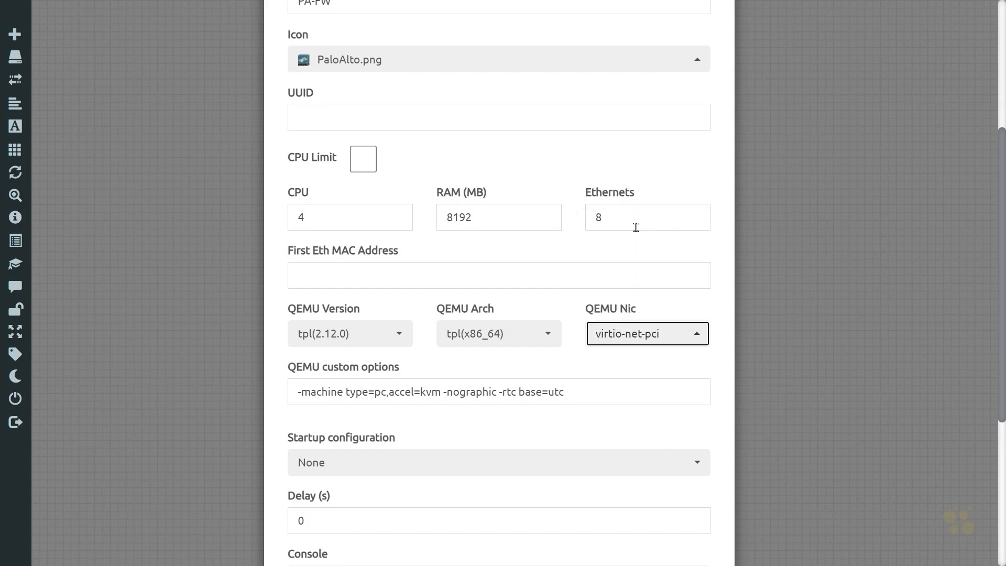
pyautogui.scroll(-5, 505, 384)
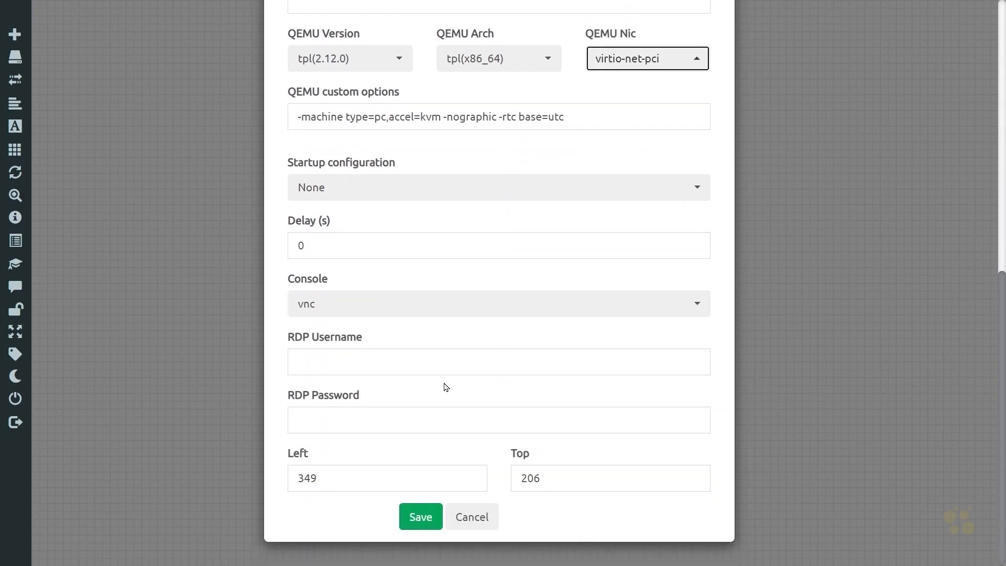
pyautogui.click(363, 307)
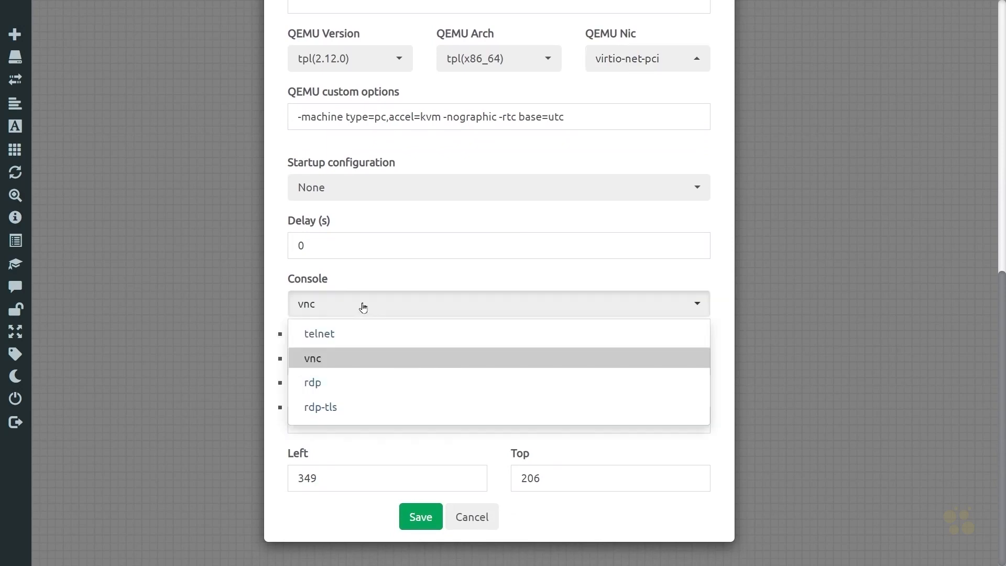
pyautogui.click(335, 335)
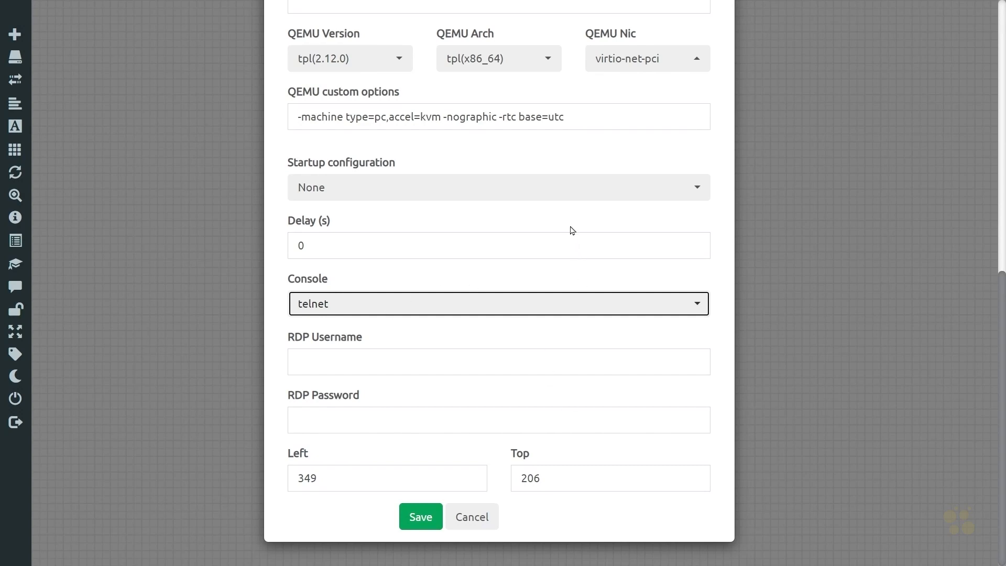
# Step: Save the two new Palo Alto firewall nodes
pyautogui.scroll(10, 568, 240)
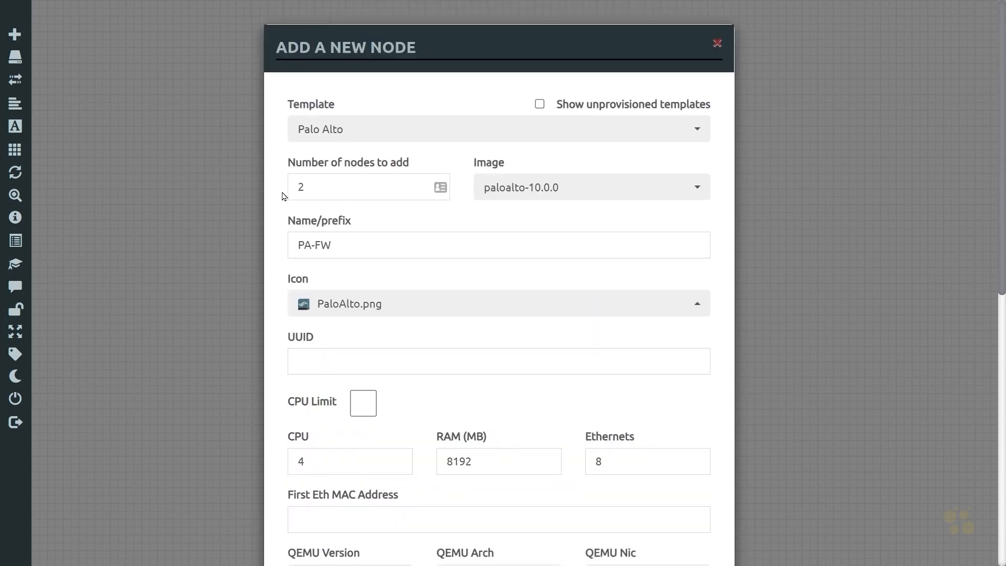
pyautogui.scroll(-2, 434, 291)
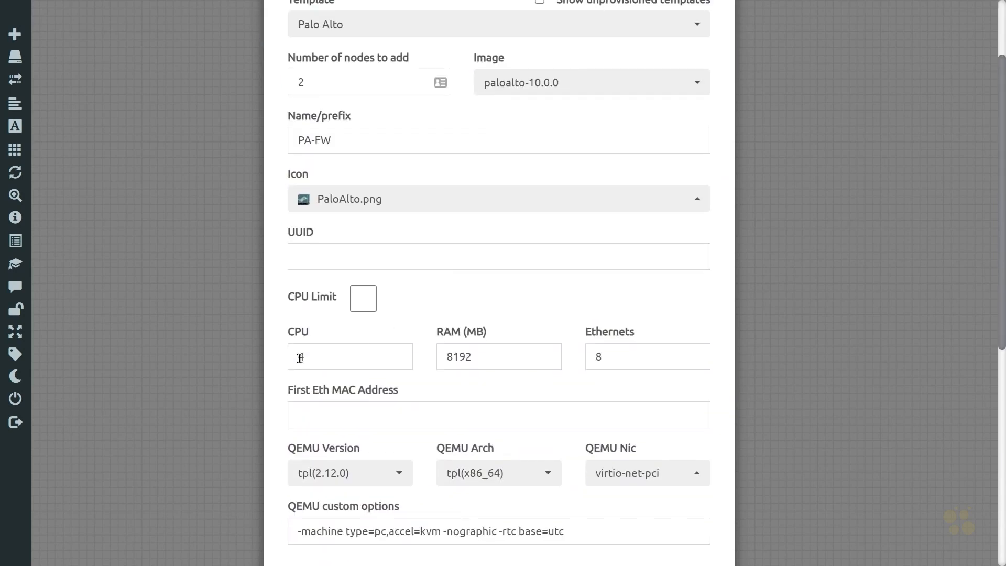
pyautogui.scroll(-2, 493, 377)
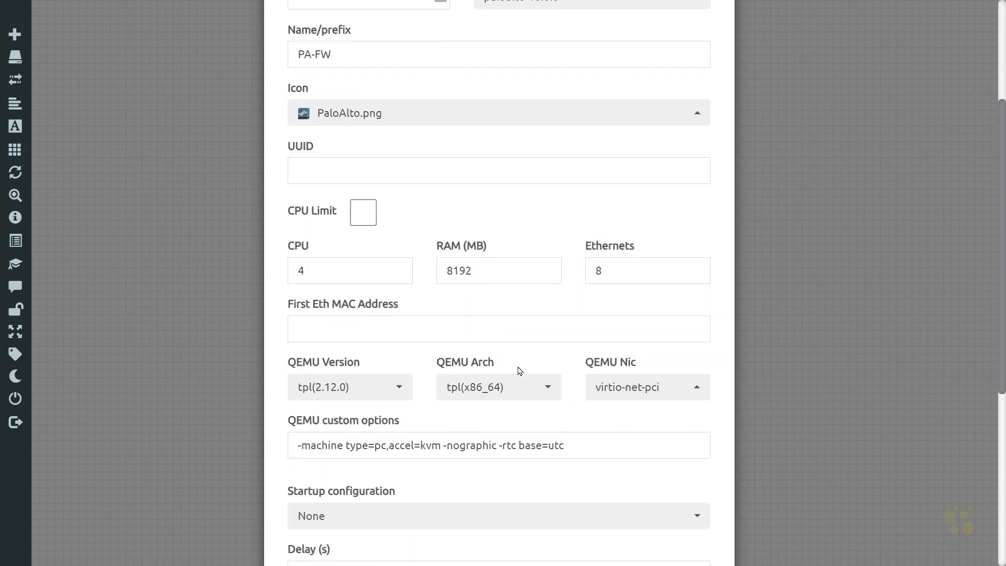
pyautogui.scroll(-1, 606, 299)
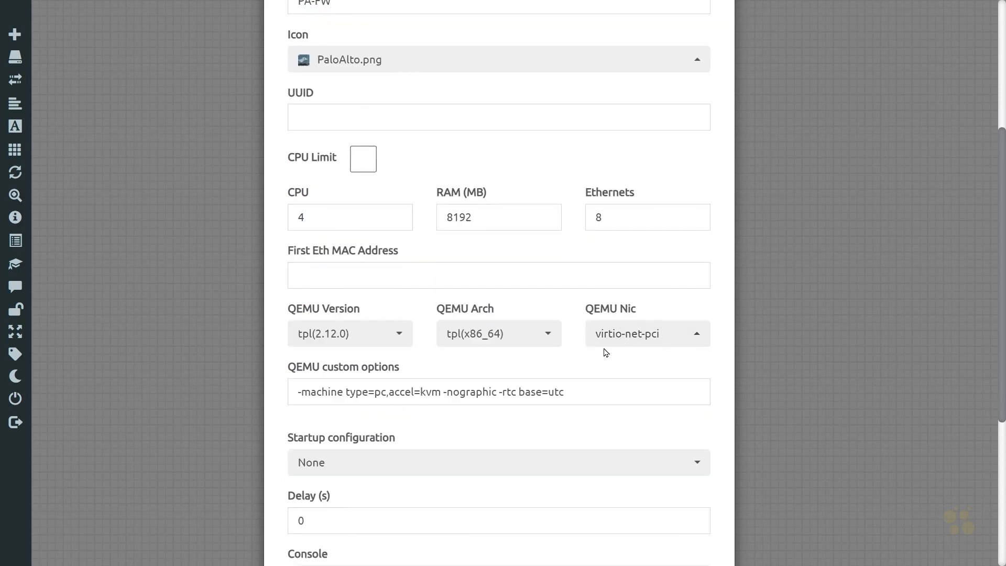
pyautogui.scroll(-5, 543, 340)
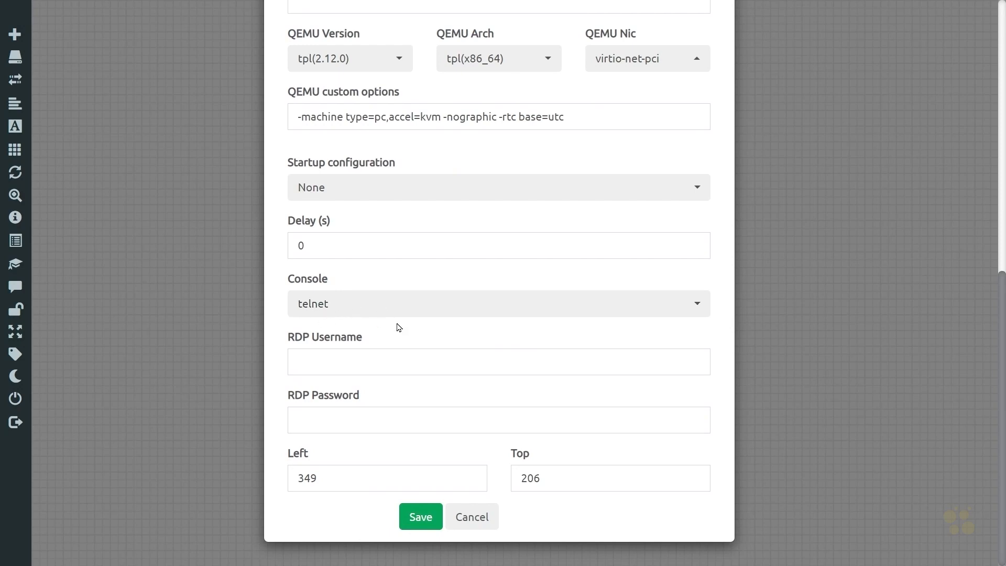
pyautogui.click(420, 518)
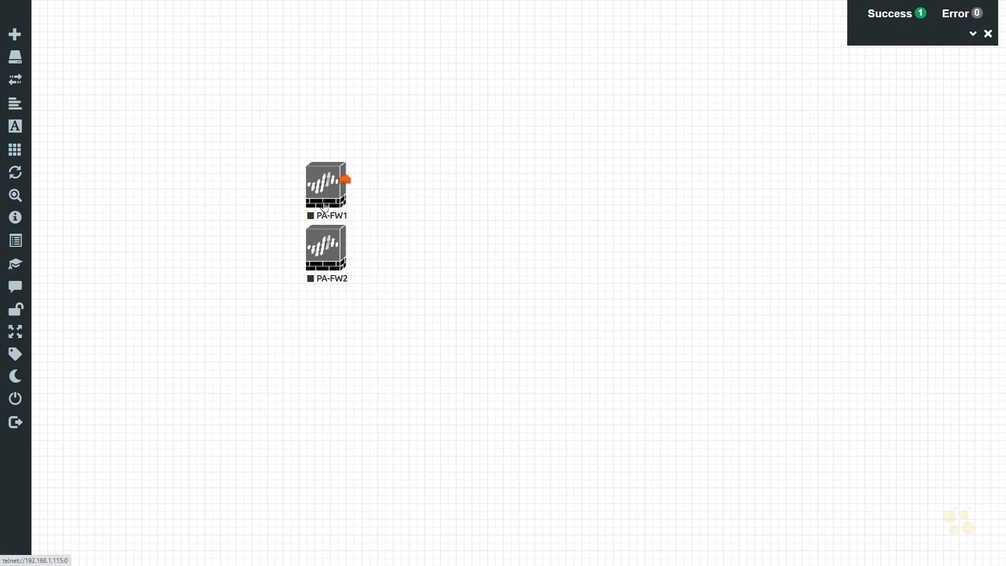
# Step: Open PA-FW1's edit dialog to check its settings, then close it
pyautogui.rightClick(323, 189)
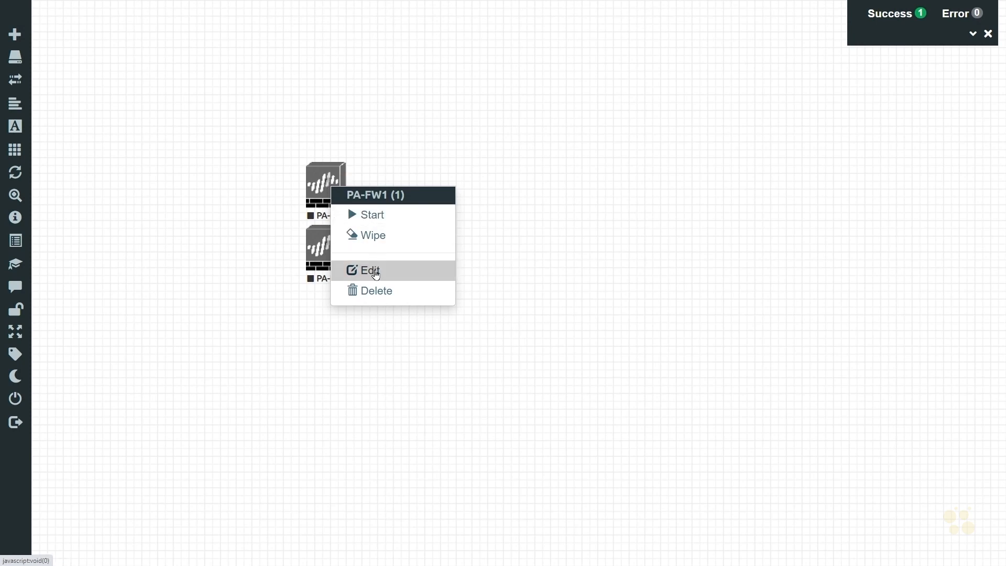
pyautogui.click(374, 271)
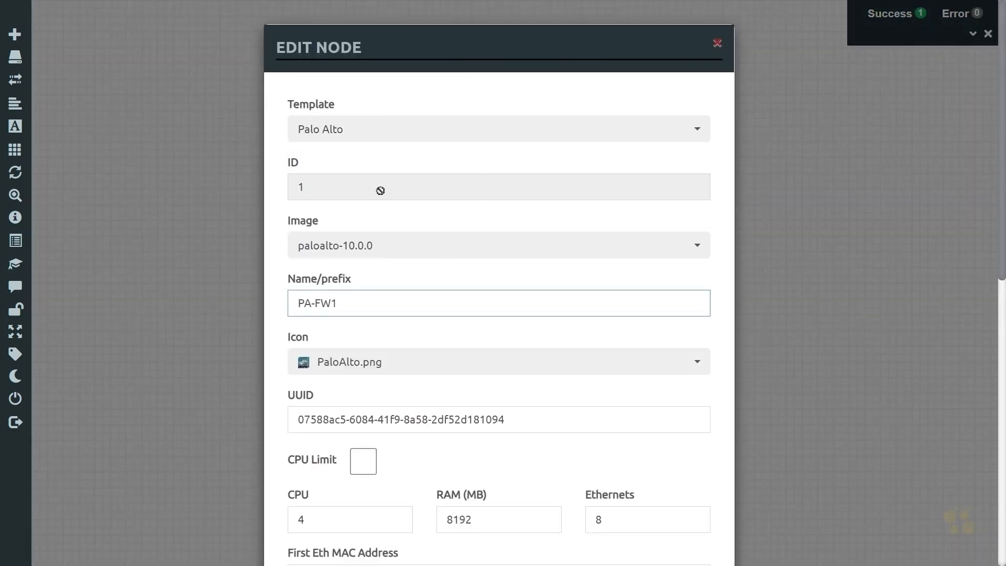
pyautogui.click(721, 43)
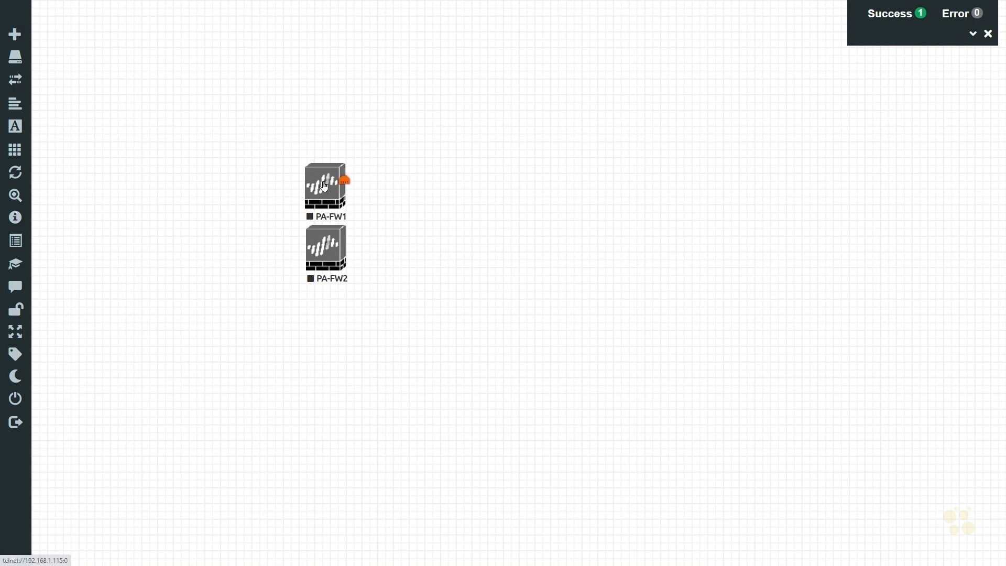
# Step: Arrange PA-FW1 and PA-FW2 side by side, spaced apart horizontally on the canvas
pyautogui.moveTo(327, 185); pyautogui.dragTo(142, 215)
pyautogui.moveTo(317, 253); pyautogui.dragTo(449, 222)
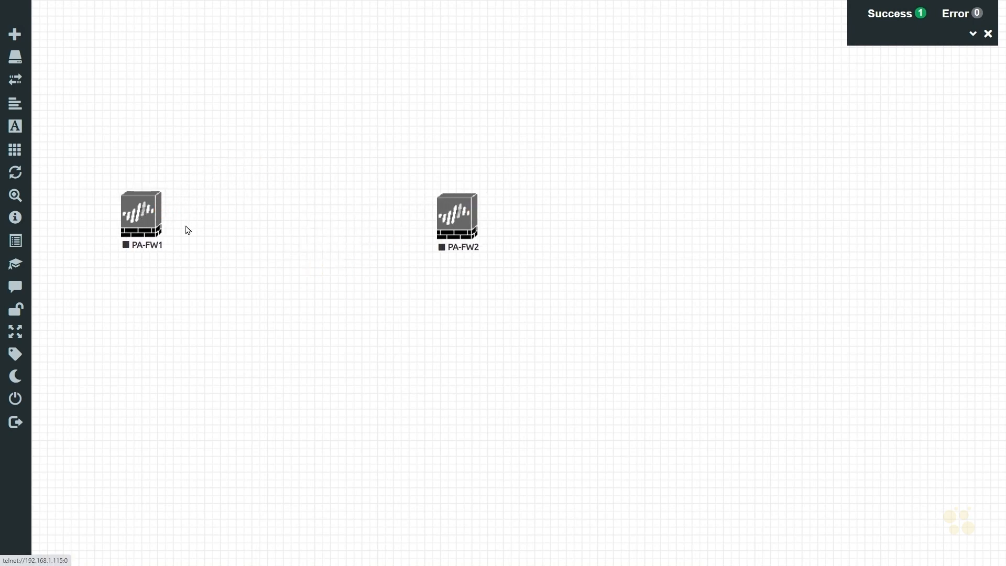
pyautogui.moveTo(147, 222); pyautogui.dragTo(202, 221)
pyautogui.moveTo(461, 223); pyautogui.dragTo(437, 221)
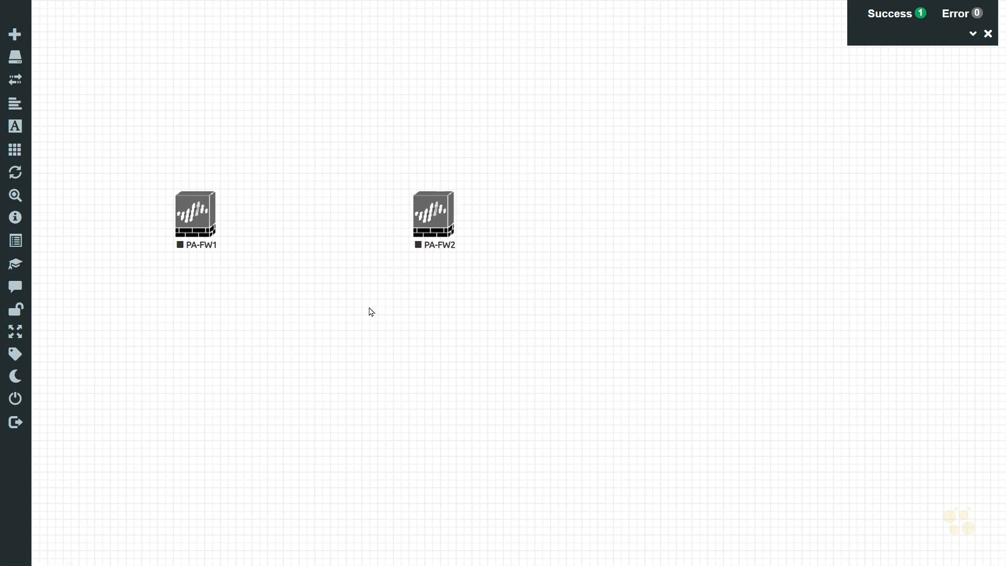
# Step: Start adding two new networks at once with the name prefix 192
pyautogui.rightClick(316, 296)
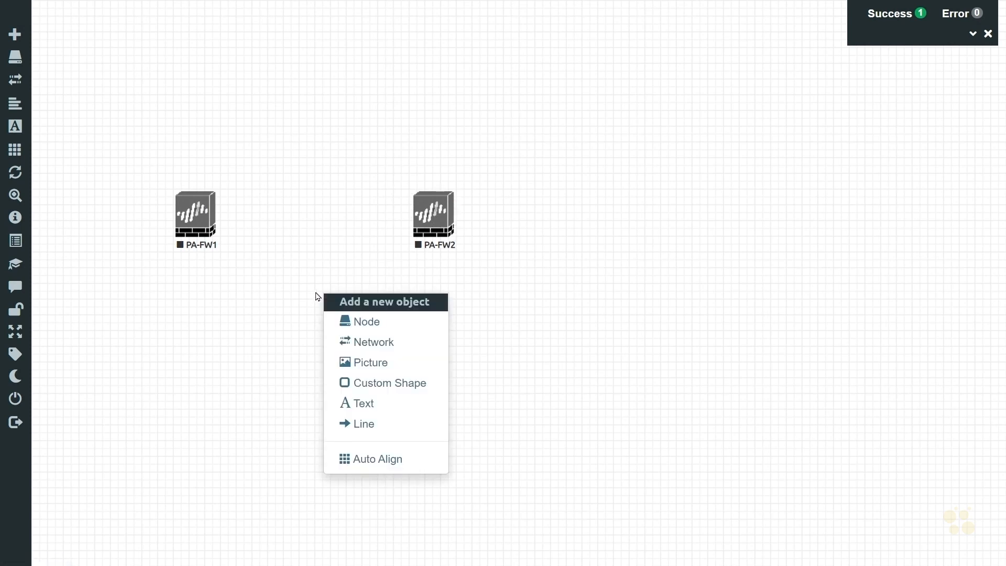
pyautogui.click(372, 343)
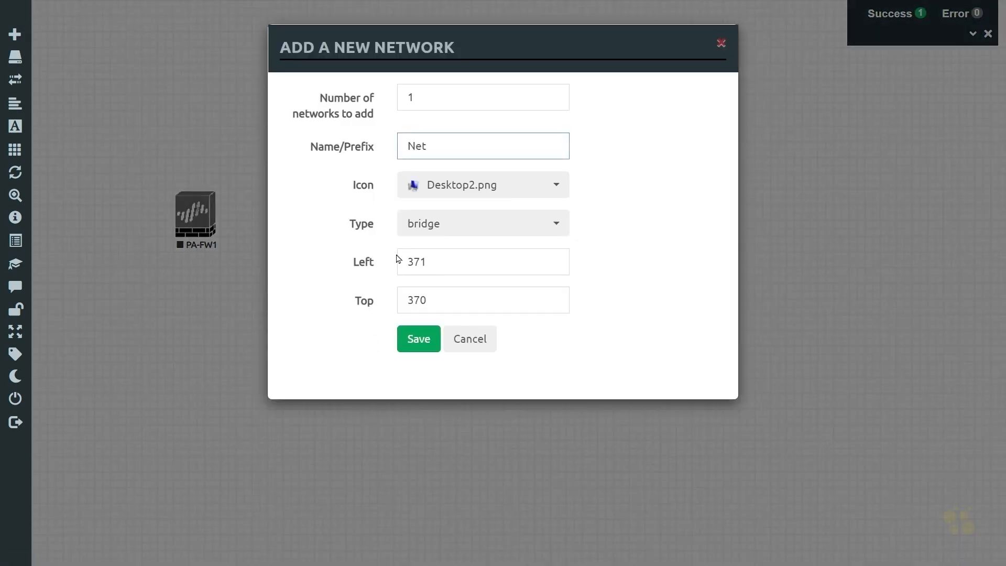
pyautogui.moveTo(419, 96); pyautogui.dragTo(363, 98)
pyautogui.write('2')
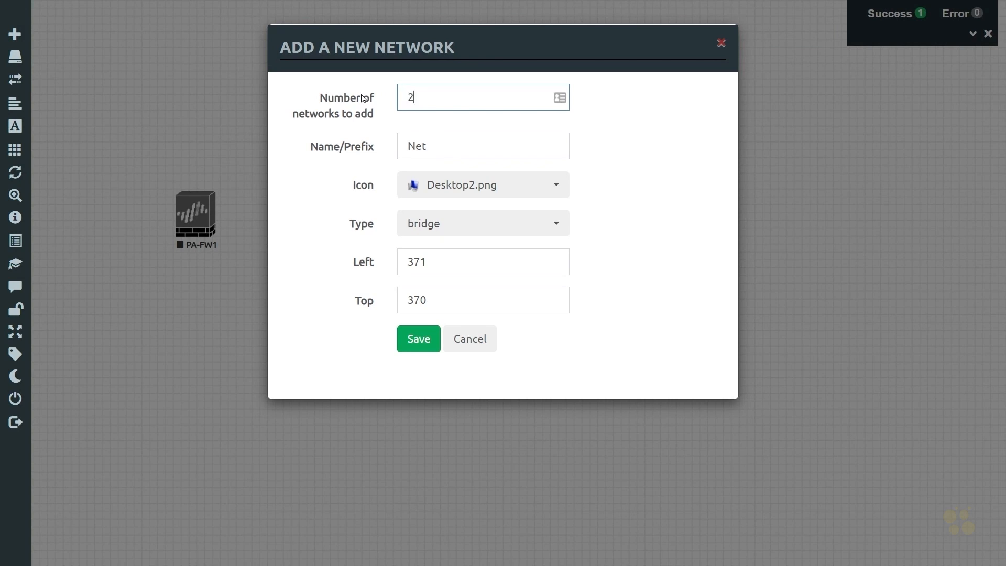
pyautogui.press('Tab')
pyautogui.write('192')
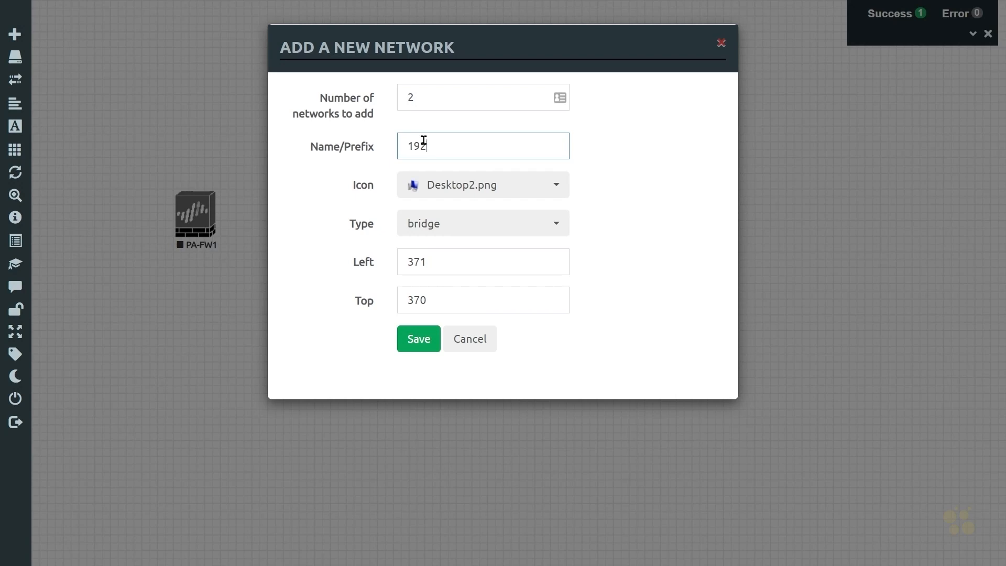
# Step: Give the new networks the cloud_sm.png icon and the Management(Cloud0) type, and save them
pyautogui.click(516, 188)
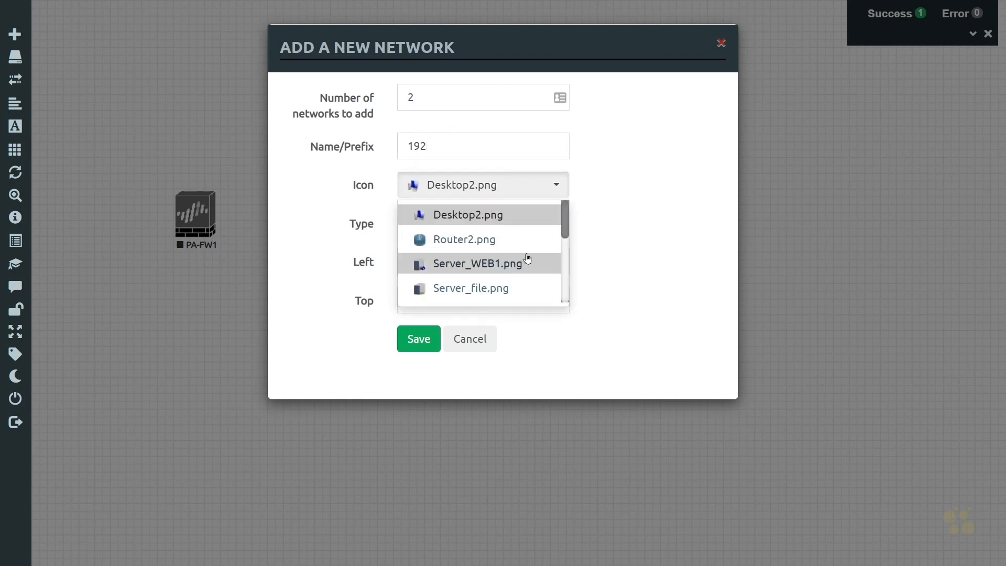
pyautogui.scroll(-3, 523, 257)
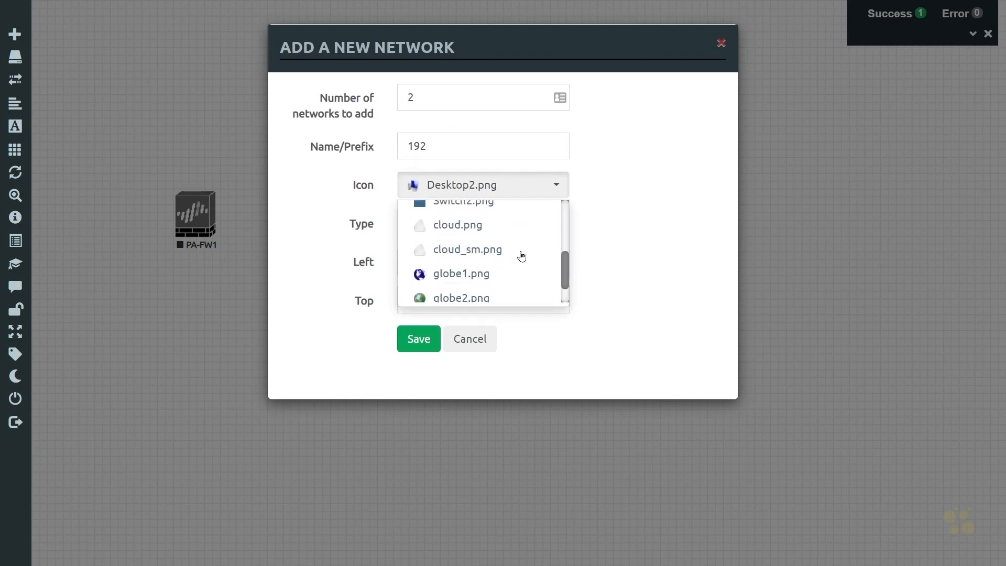
pyautogui.click(467, 248)
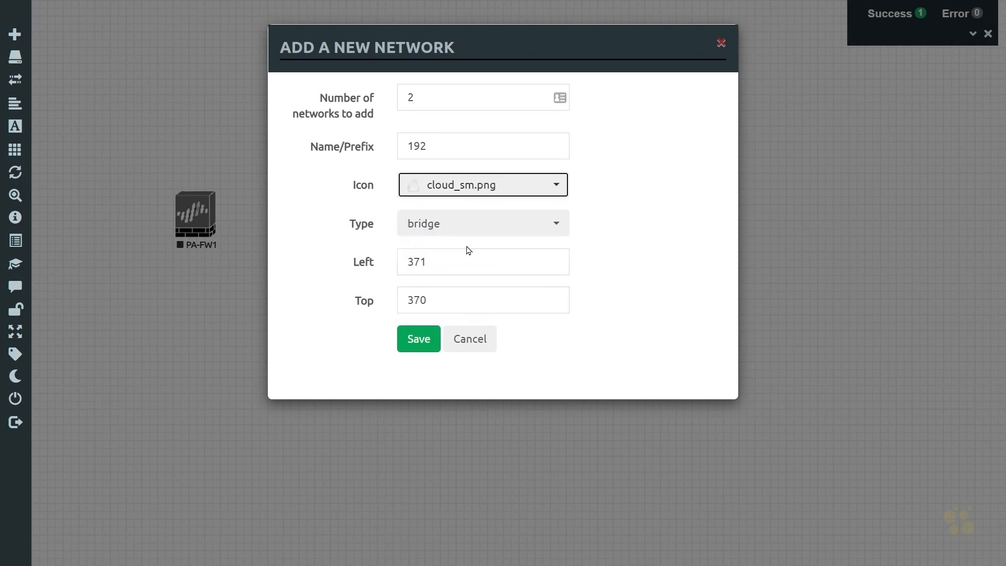
pyautogui.click(538, 222)
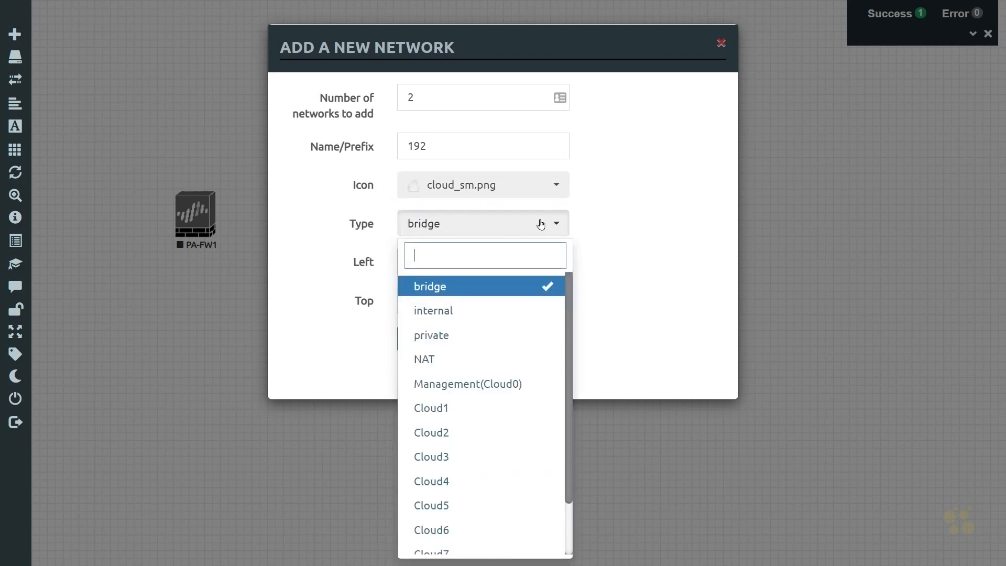
pyautogui.click(476, 388)
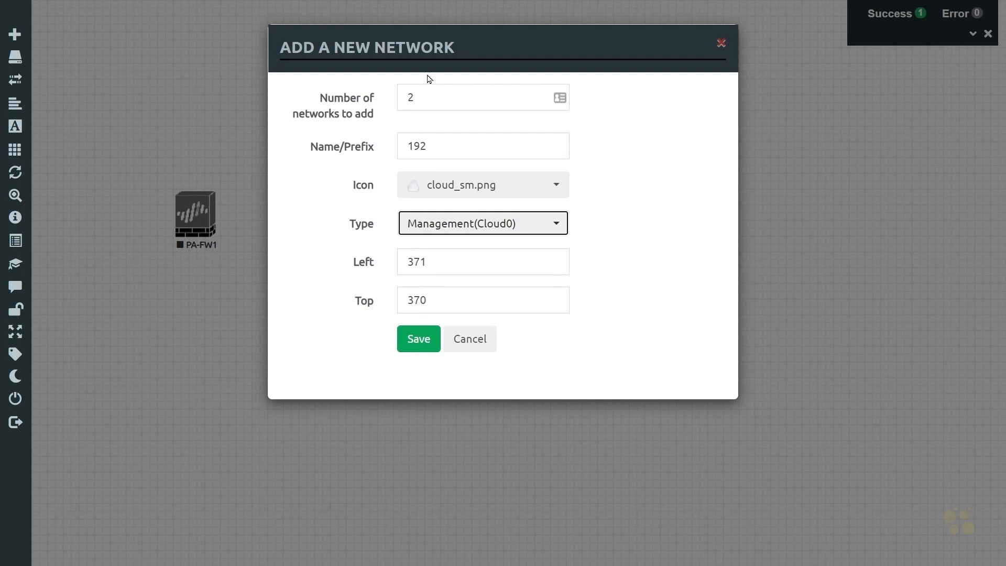
pyautogui.click(419, 347)
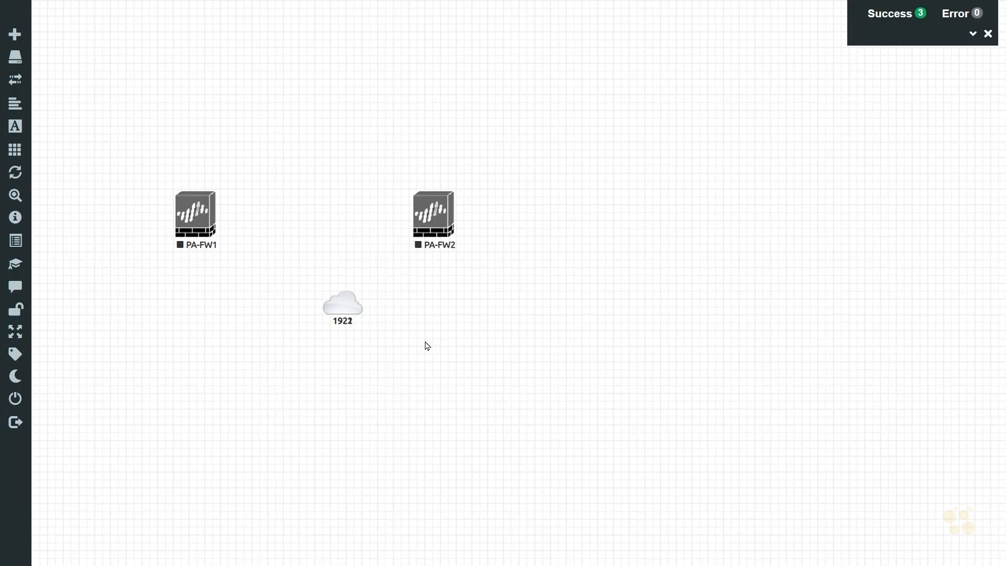
# Step: Separate the two stacked networks by moving network 1922 up between PA-FW1 and PA-FW2
pyautogui.click(343, 306)
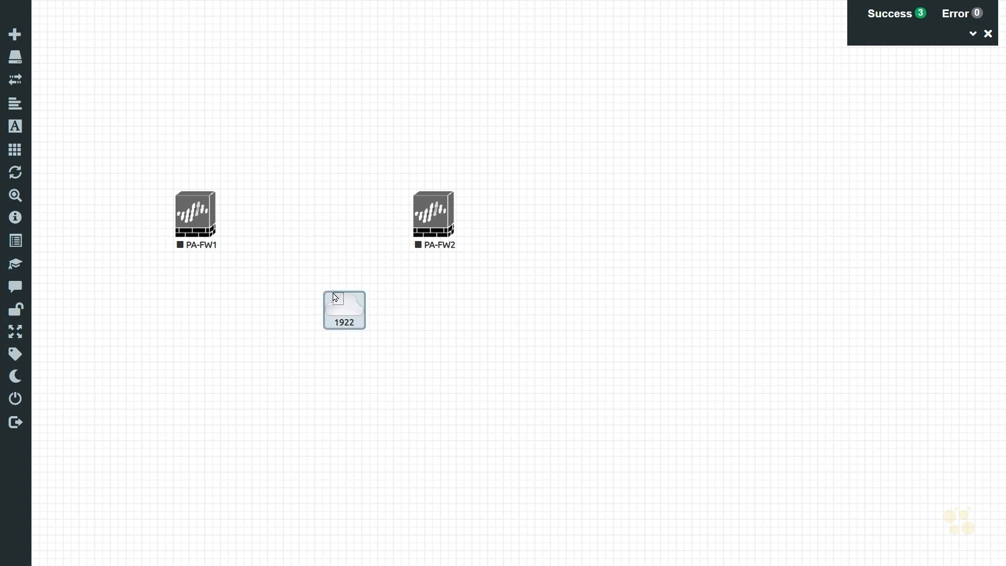
pyautogui.click(325, 233)
pyautogui.moveTo(351, 304); pyautogui.dragTo(325, 216)
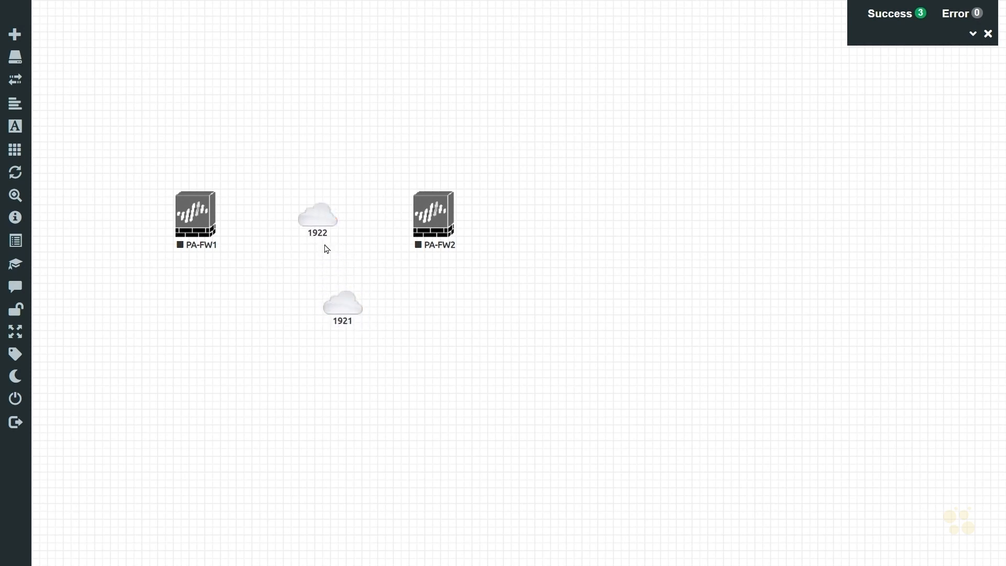
# Step: Rename network 1921 to mgmt-192 and move it above PA-FW1
pyautogui.rightClick(343, 314)
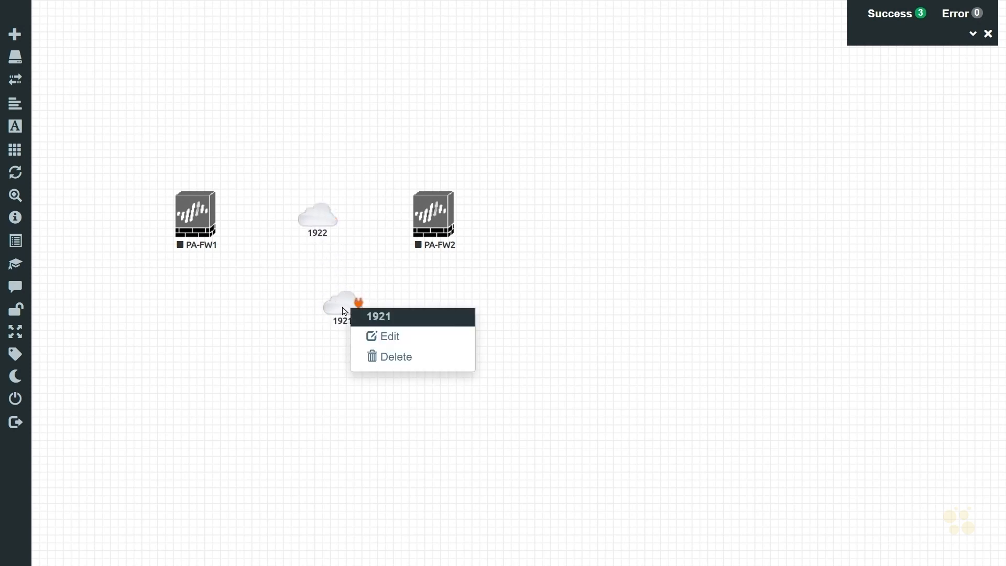
pyautogui.click(393, 335)
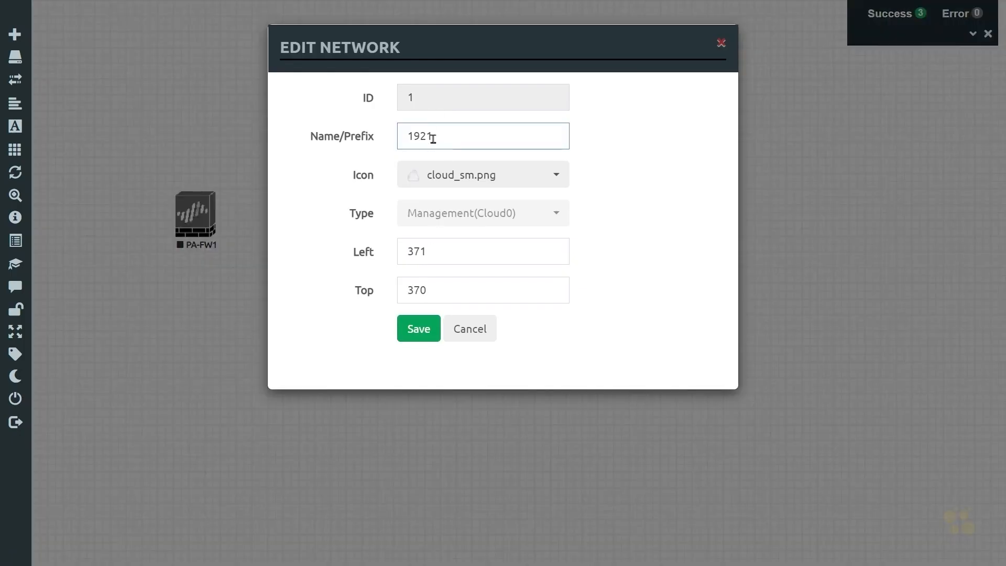
pyautogui.moveTo(435, 137); pyautogui.dragTo(319, 145)
pyautogui.write('mgmt-192')
pyautogui.press('Return')
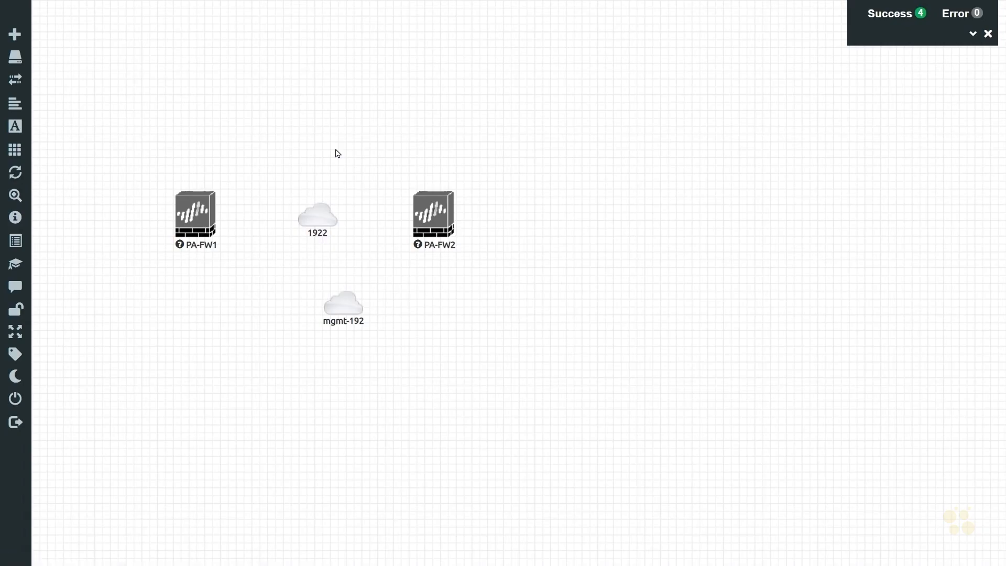
pyautogui.moveTo(337, 302); pyautogui.dragTo(198, 97)
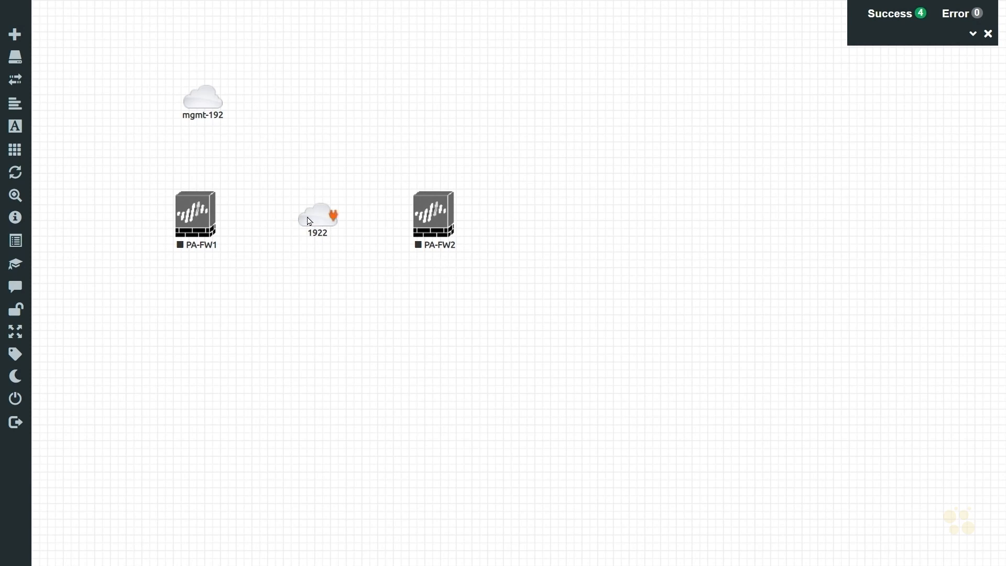
# Step: Move network 1922 above the gap between the firewalls and rename it Internet
pyautogui.moveTo(308, 219); pyautogui.dragTo(361, 90)
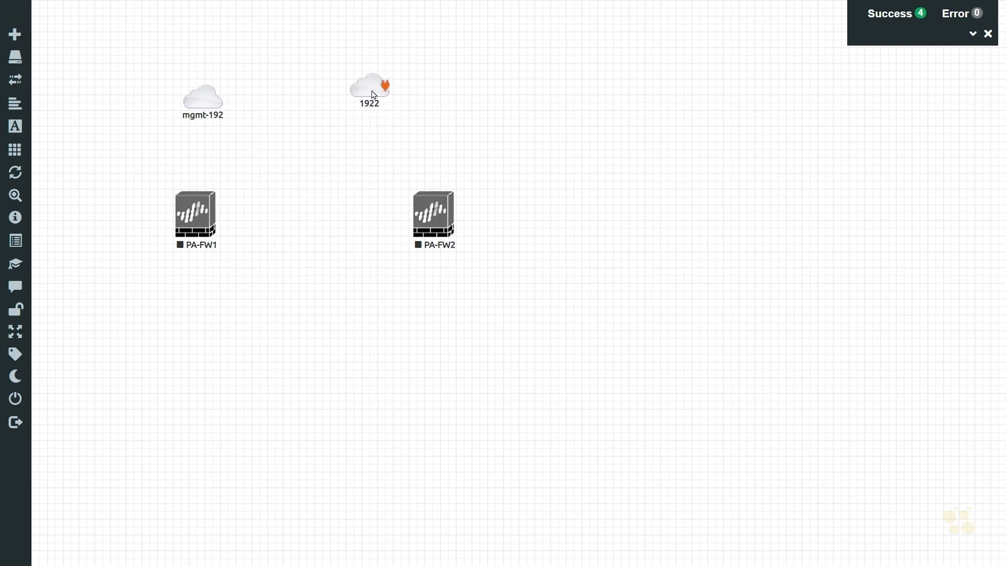
pyautogui.rightClick(374, 95)
pyautogui.click(423, 124)
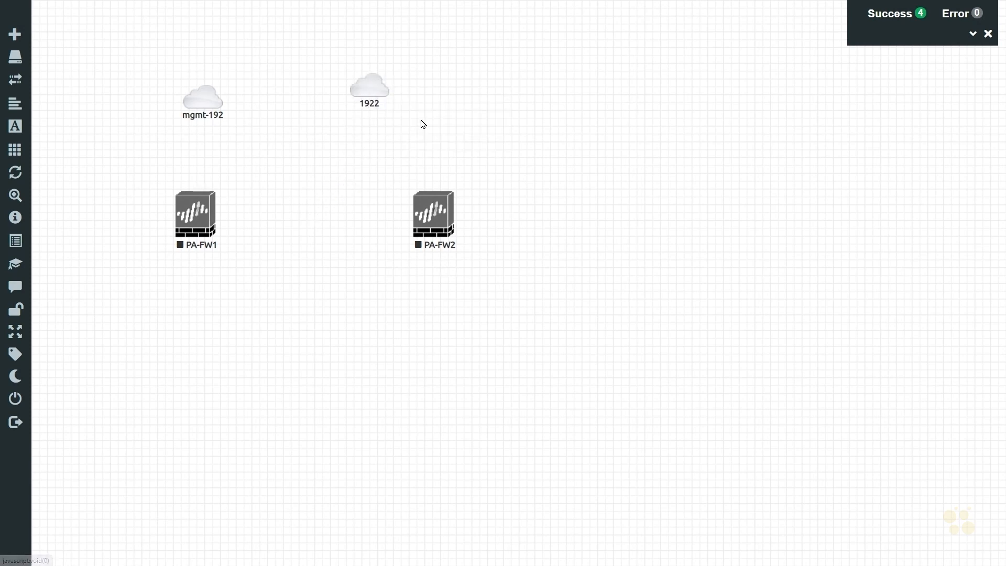
pyautogui.moveTo(445, 139); pyautogui.dragTo(353, 147)
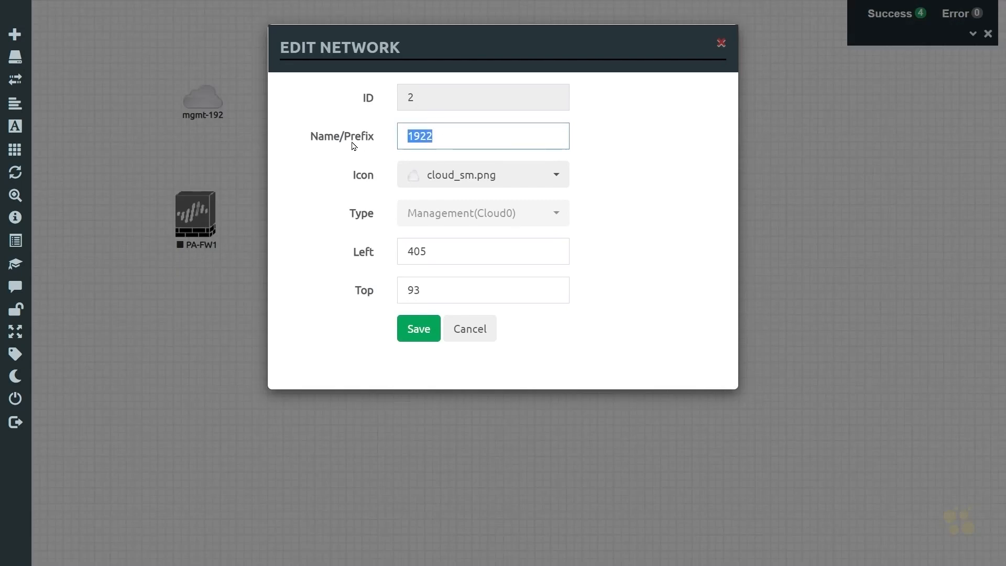
pyautogui.press('BackSpace')
pyautogui.write('Internet')
pyautogui.press('Return')
pyautogui.moveTo(352, 120)
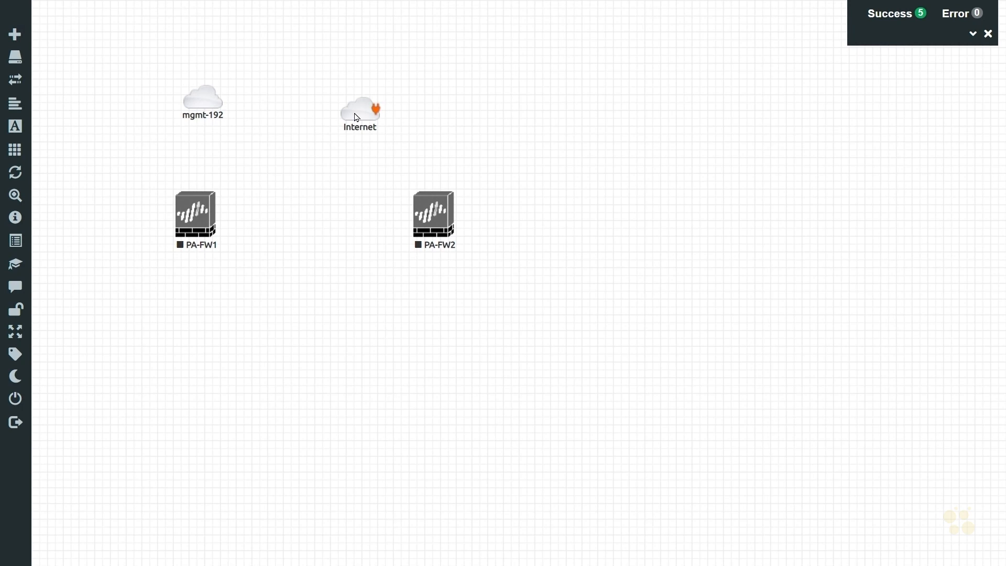
# Step: Change the Internet network's icon to globe2.png and align it with mgmt-192 above the firewalls
pyautogui.rightClick(359, 117)
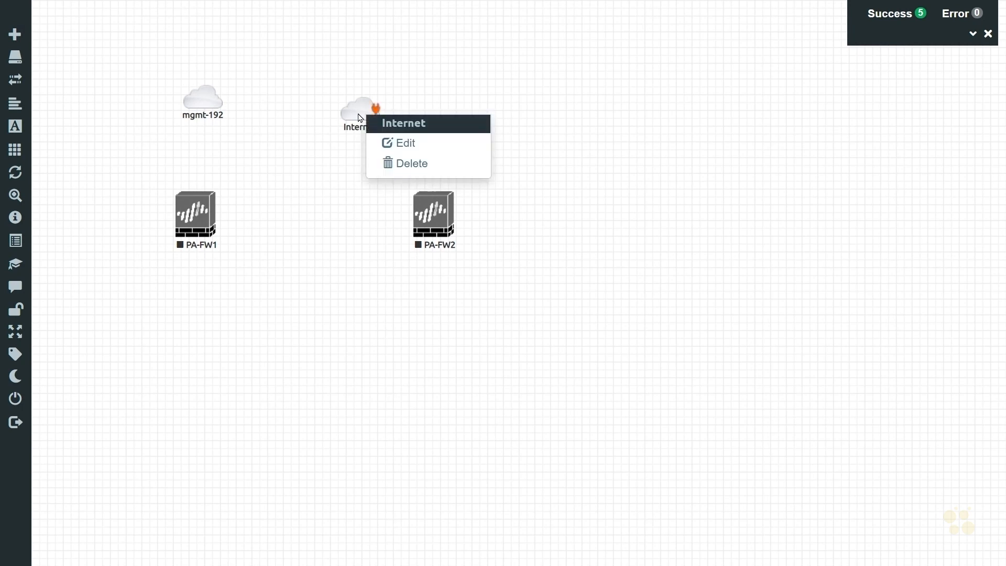
pyautogui.click(396, 143)
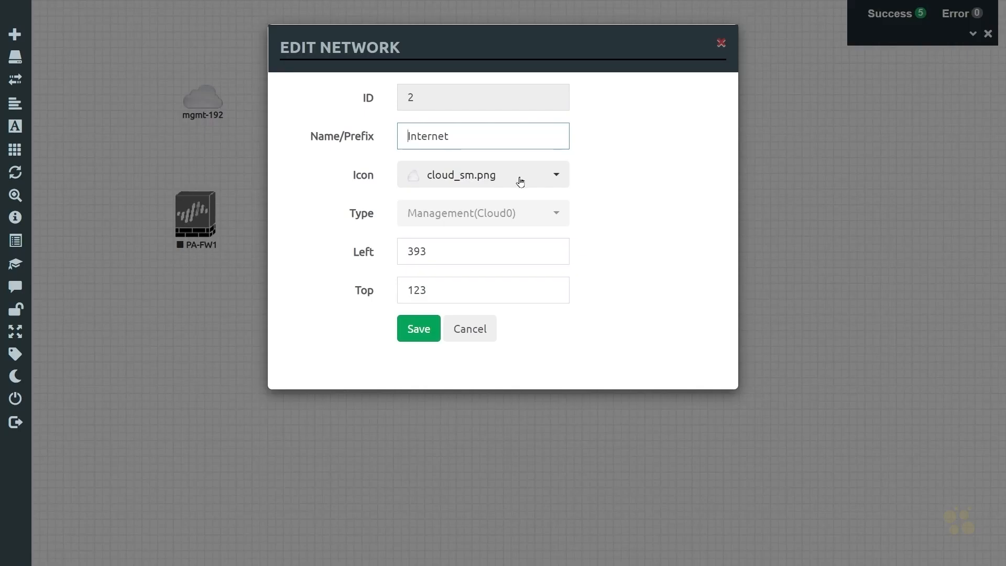
pyautogui.click(519, 181)
pyautogui.scroll(-1, 492, 239)
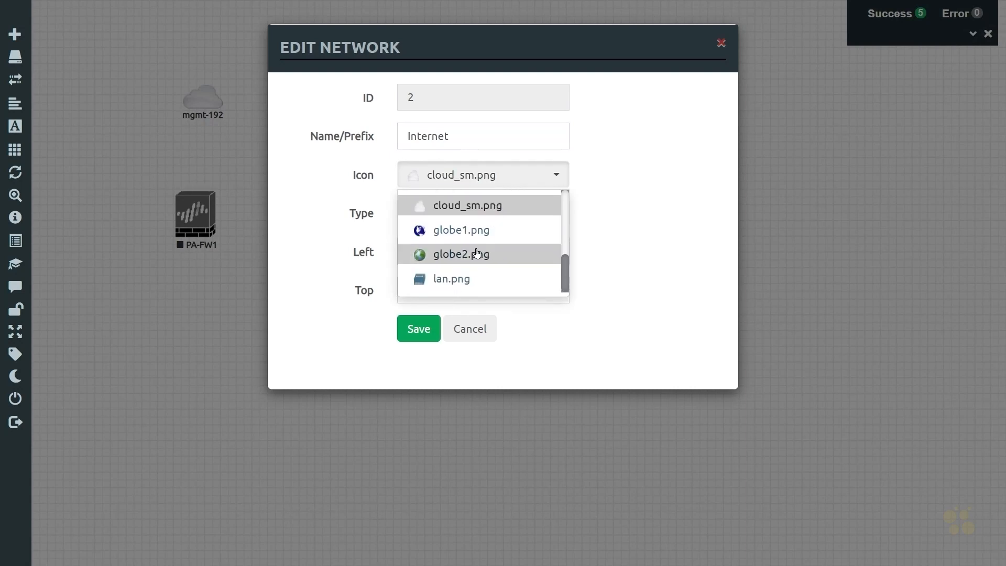
pyautogui.click(450, 258)
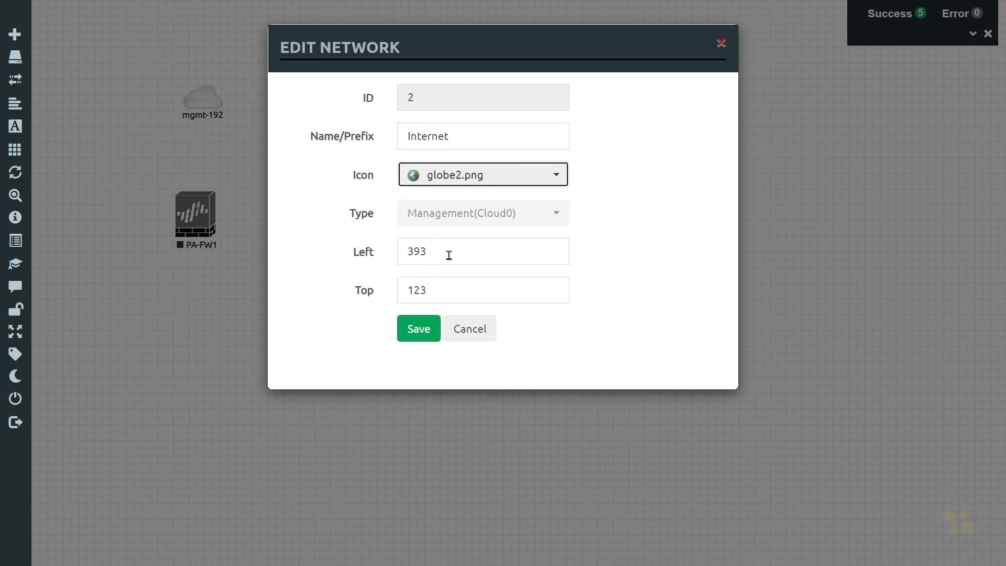
pyautogui.click(419, 328)
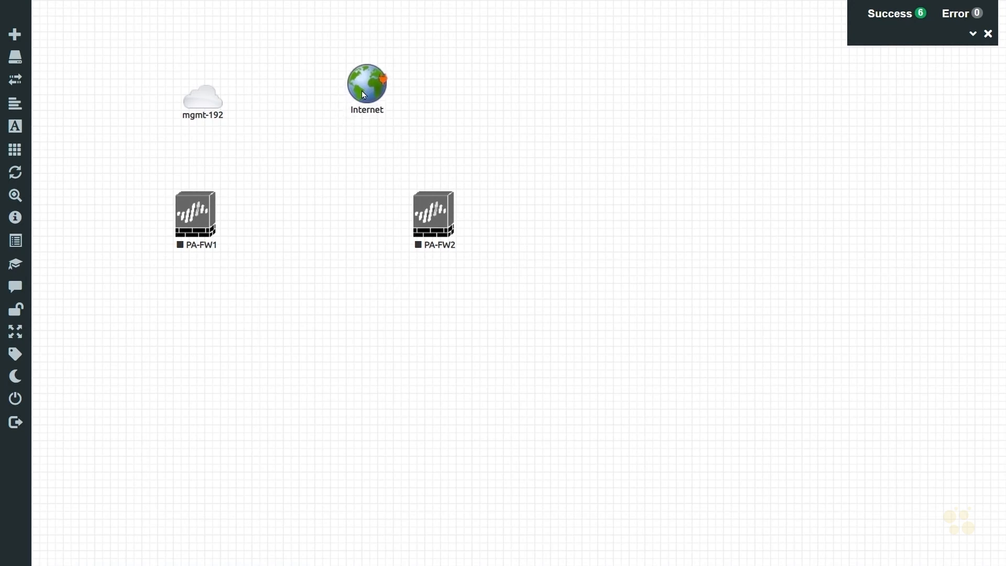
pyautogui.moveTo(223, 102)
pyautogui.mouseDown()
pyautogui.moveTo(226, 75)
pyautogui.moveTo(226, 93)
pyautogui.mouseUp()
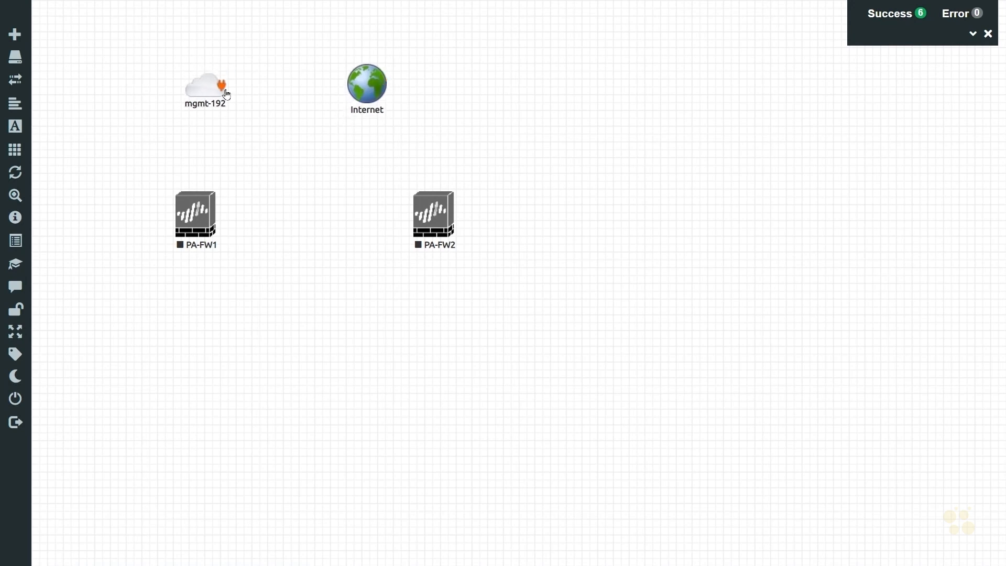
pyautogui.moveTo(363, 83); pyautogui.dragTo(366, 77)
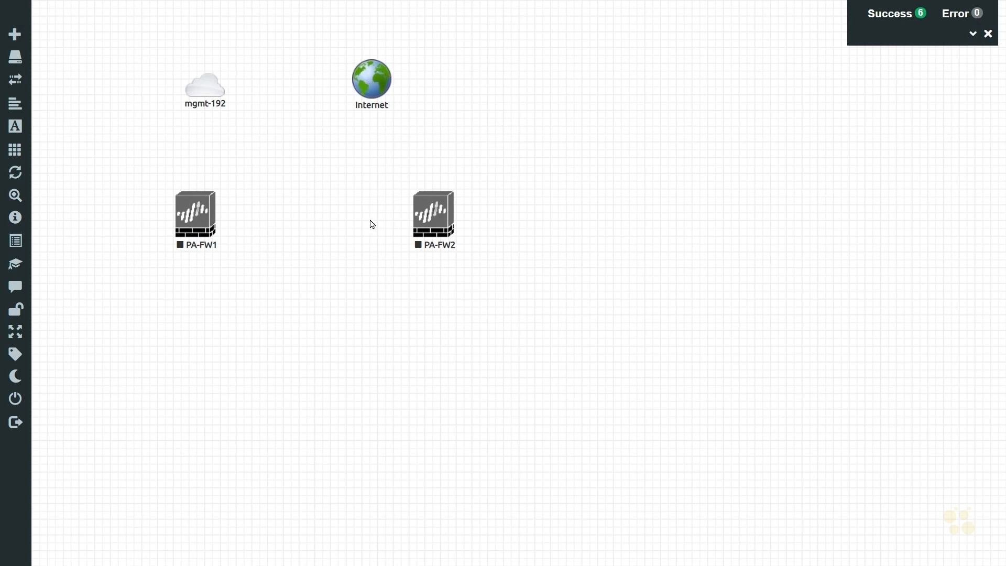
# Step: Start adding a new network named 23.1.2.0
pyautogui.rightClick(322, 224)
pyautogui.click(404, 270)
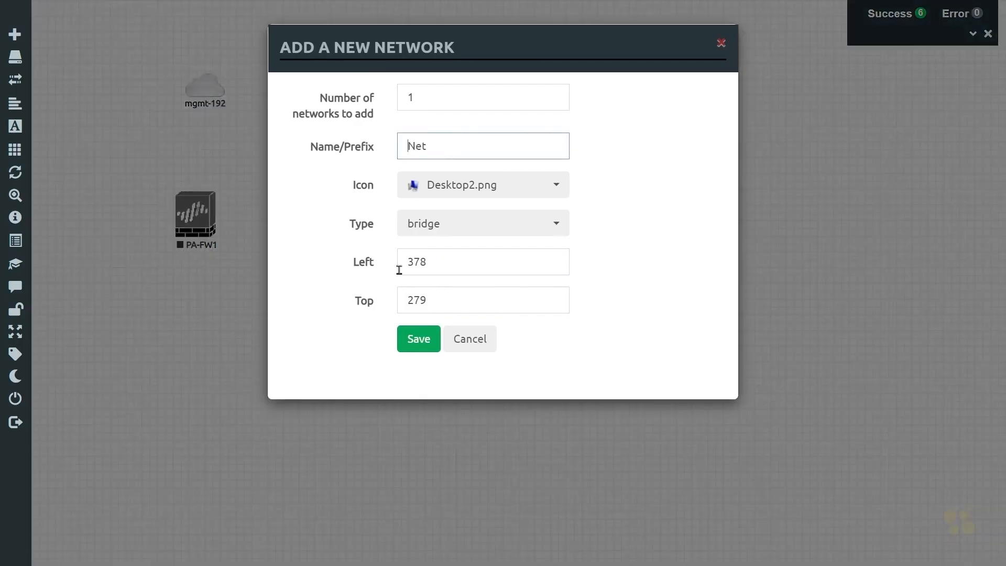
pyautogui.moveTo(449, 144); pyautogui.dragTo(336, 159)
pyautogui.write('23.1.2.0')
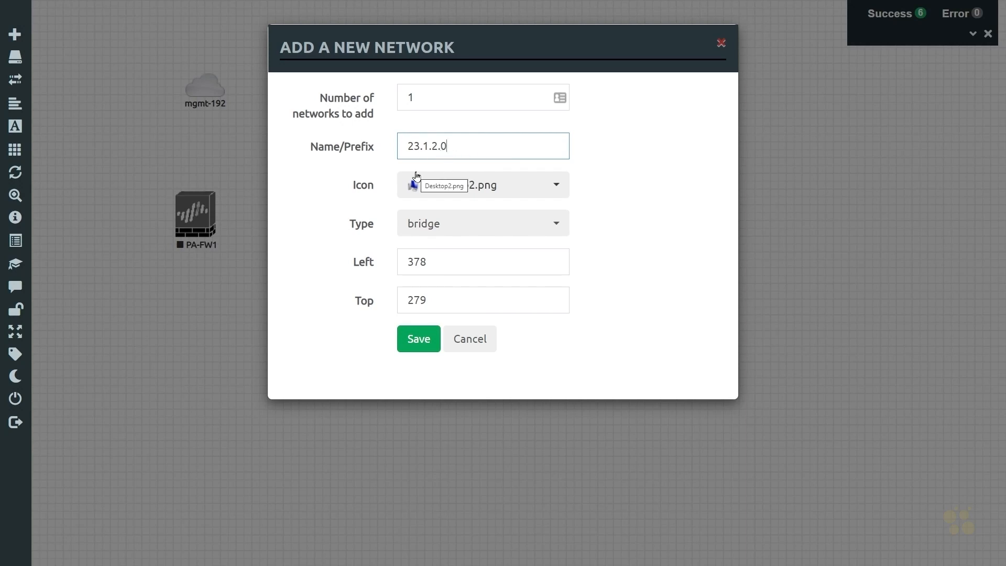
# Step: Give the 23.1.2.0 network the cloud_sm.png icon and private type, save it, and place it between PA-FW1 and PA-FW2
pyautogui.click(557, 188)
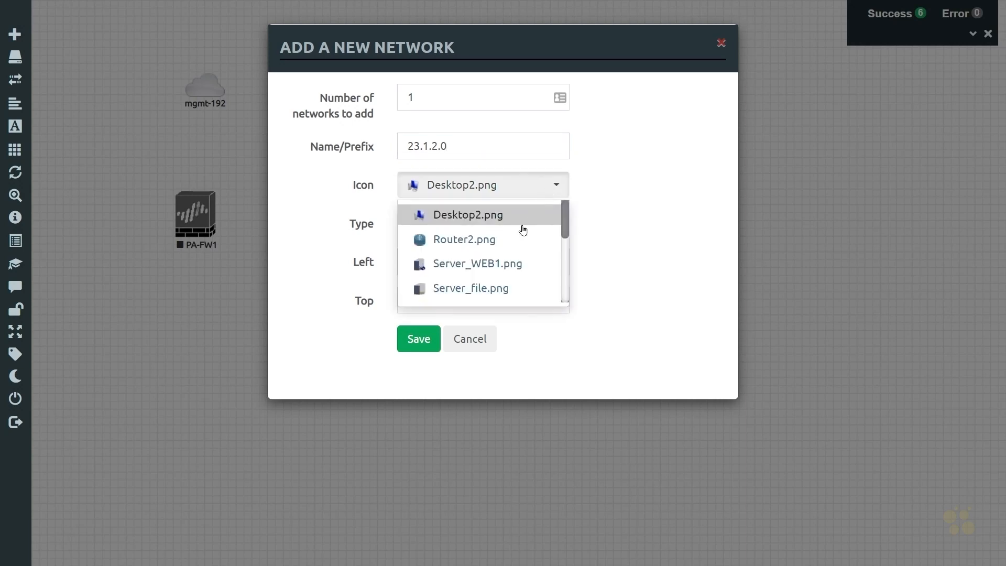
pyautogui.scroll(-2, 505, 257)
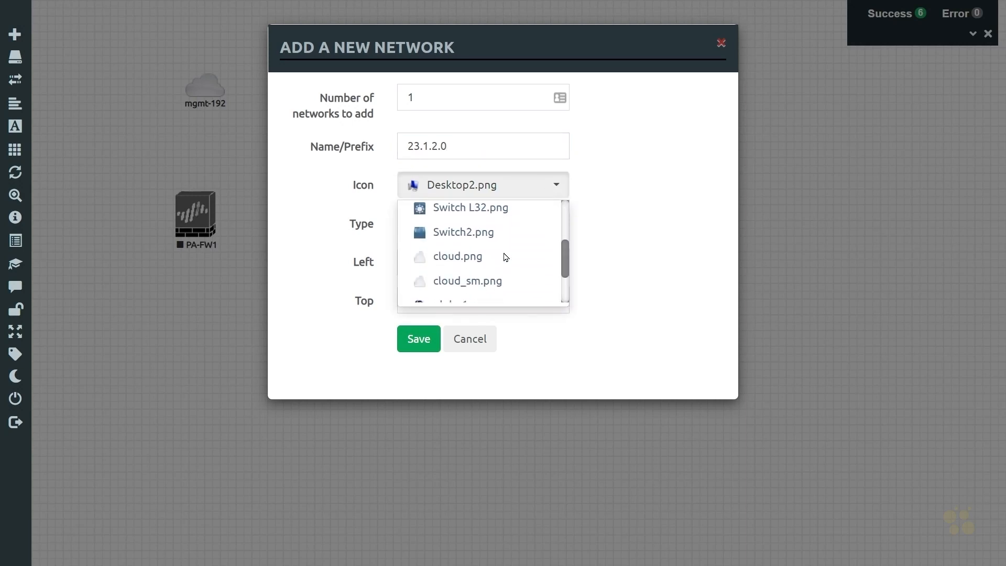
pyautogui.click(468, 281)
pyautogui.click(521, 225)
pyautogui.click(557, 224)
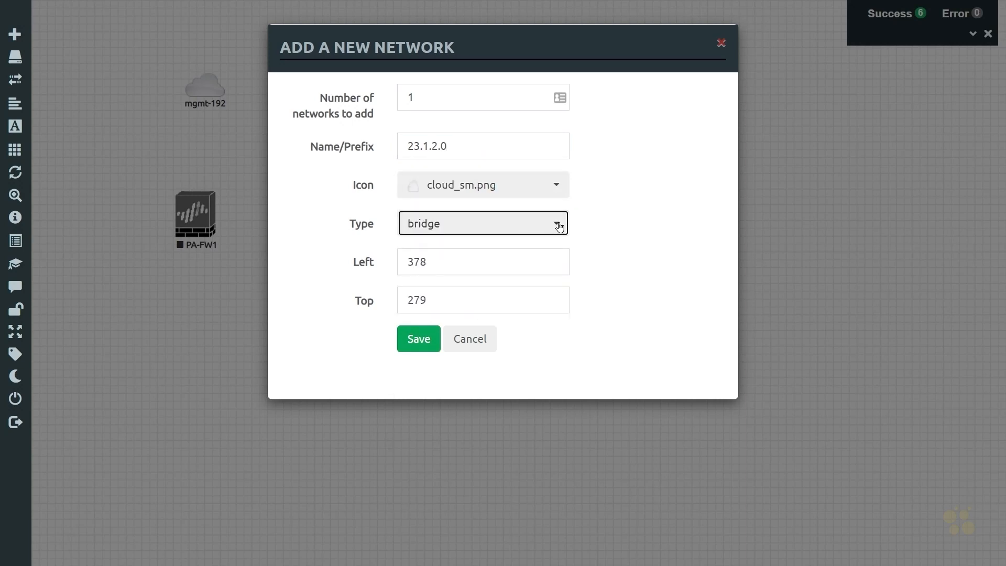
pyautogui.click(557, 224)
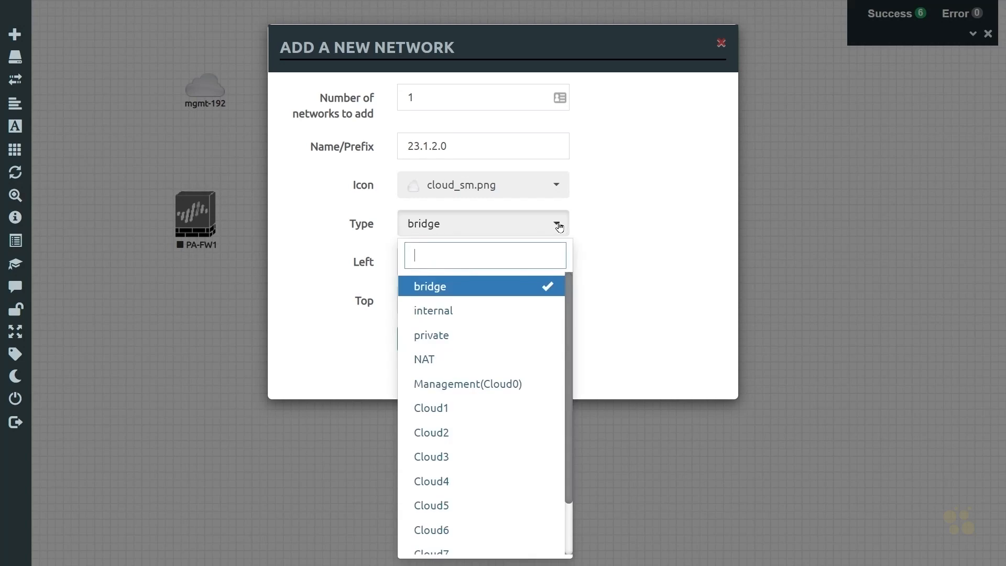
pyautogui.click(446, 338)
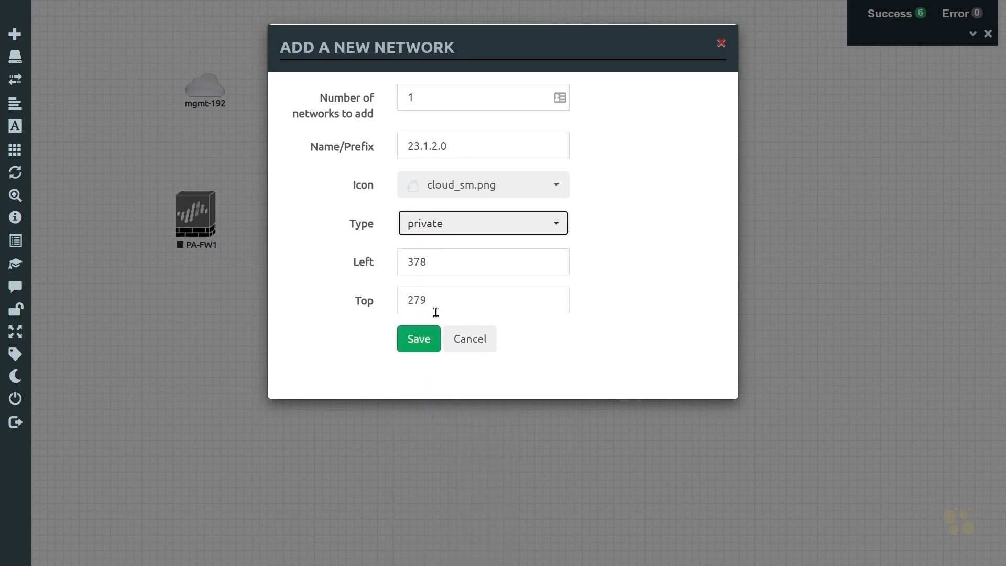
pyautogui.click(425, 343)
pyautogui.moveTo(349, 235); pyautogui.dragTo(312, 218)
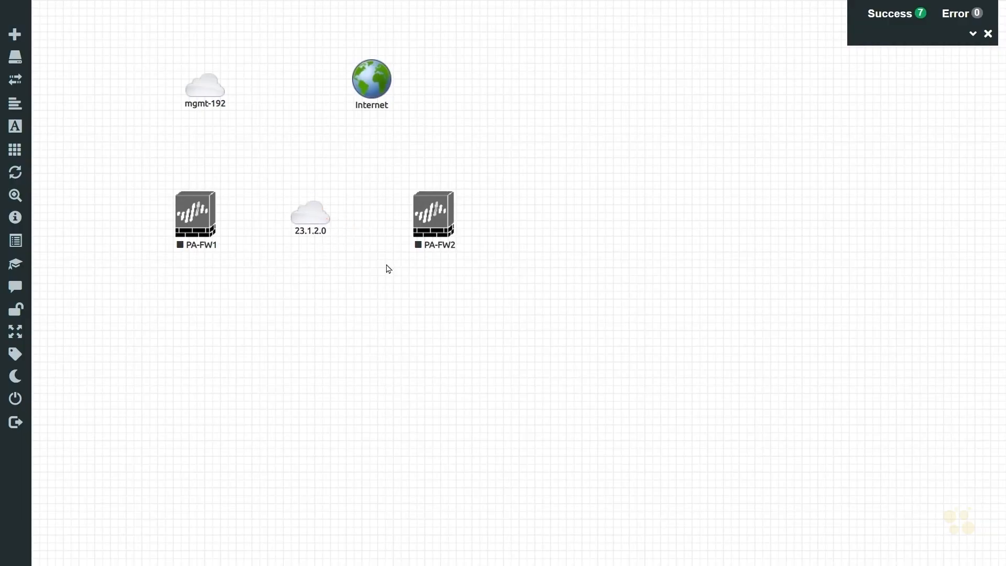
# Step: Connect PA-FW1 to the 23.1.2.0 network on interface eth1/3
pyautogui.moveTo(214, 211)
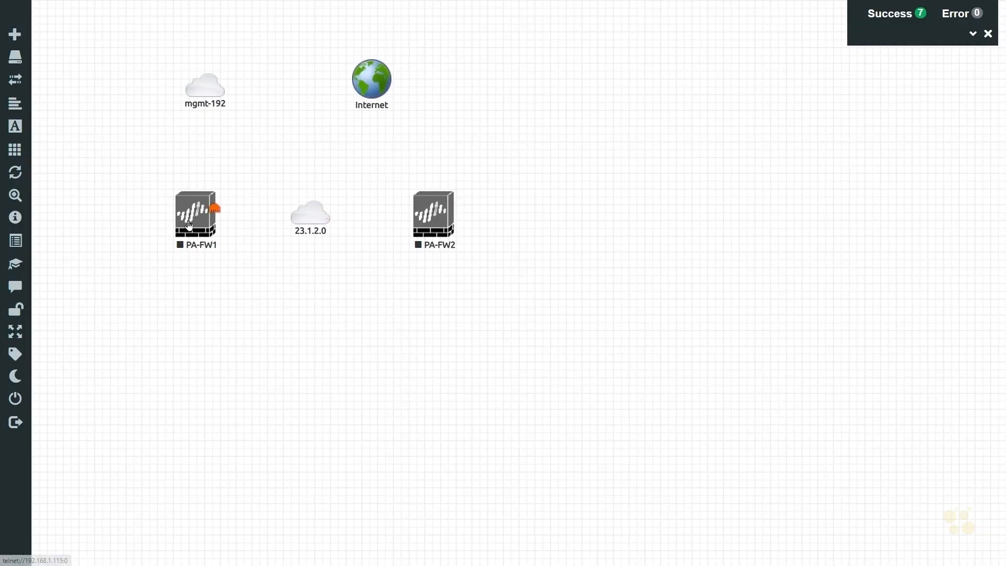
pyautogui.moveTo(215, 211); pyautogui.dragTo(306, 218)
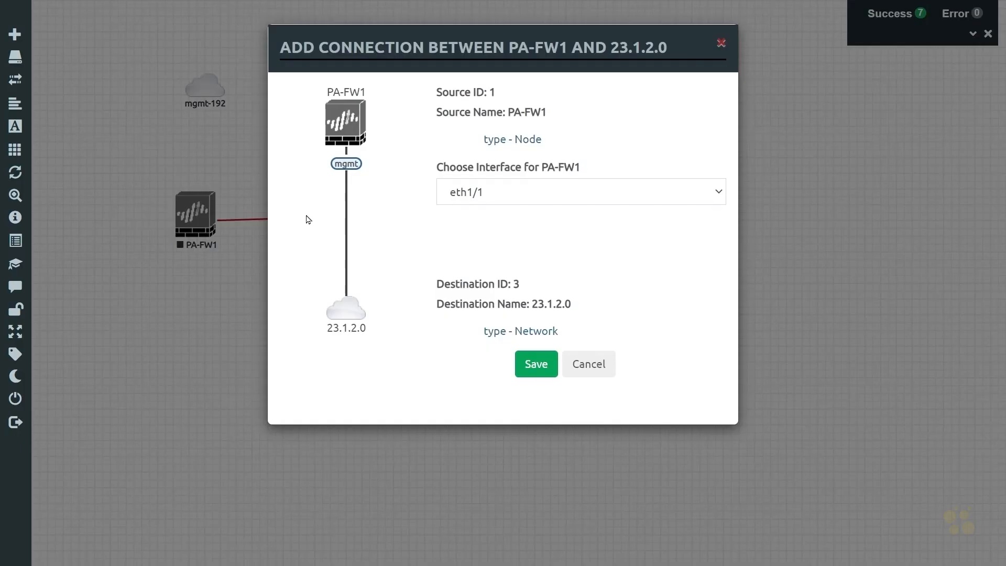
pyautogui.click(552, 184)
pyautogui.click(505, 243)
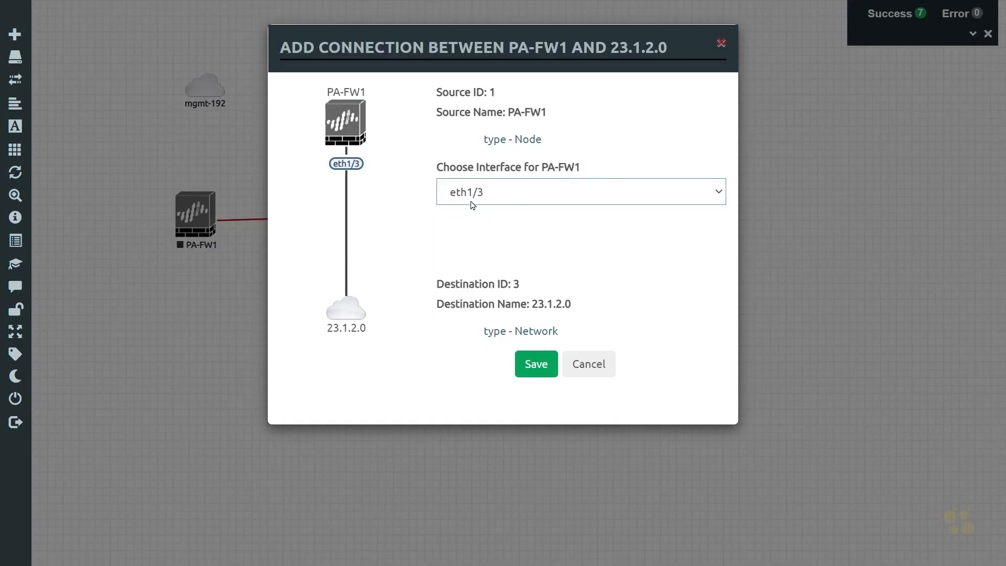
pyautogui.click(542, 365)
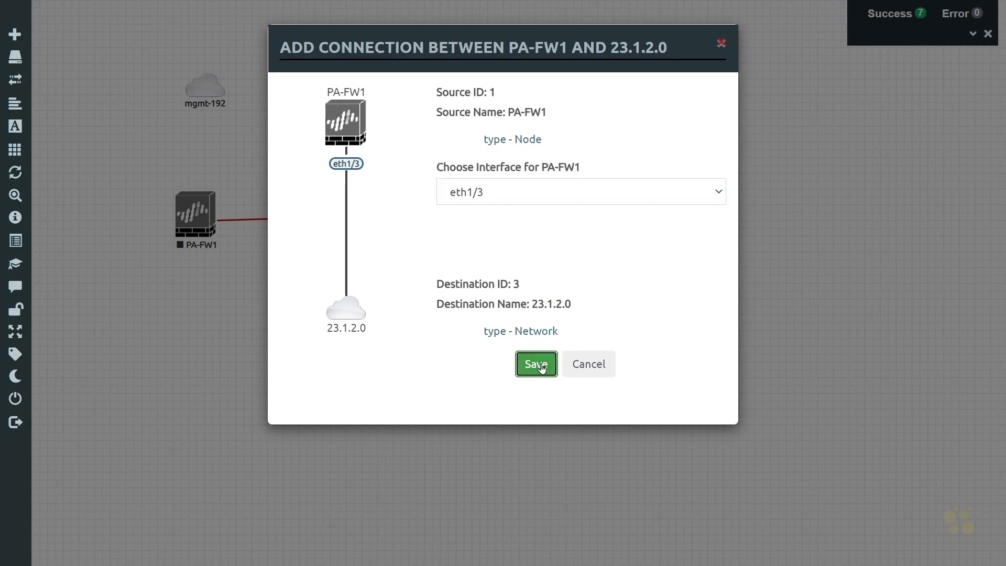
# Step: Connect PA-FW2 to the 23.1.2.0 network on interface eth1/3
pyautogui.moveTo(450, 215); pyautogui.dragTo(320, 219)
pyautogui.click(503, 195)
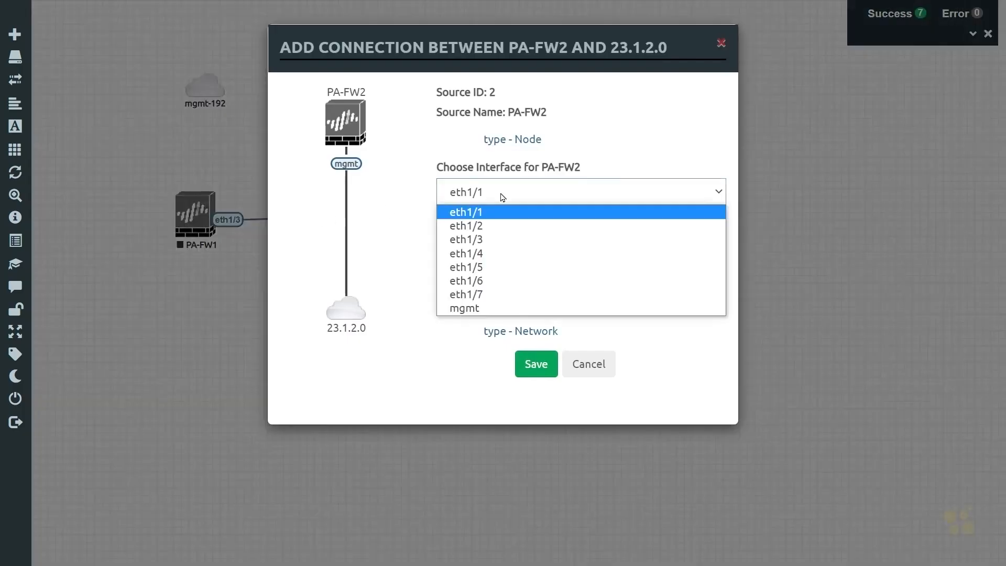
pyautogui.click(478, 241)
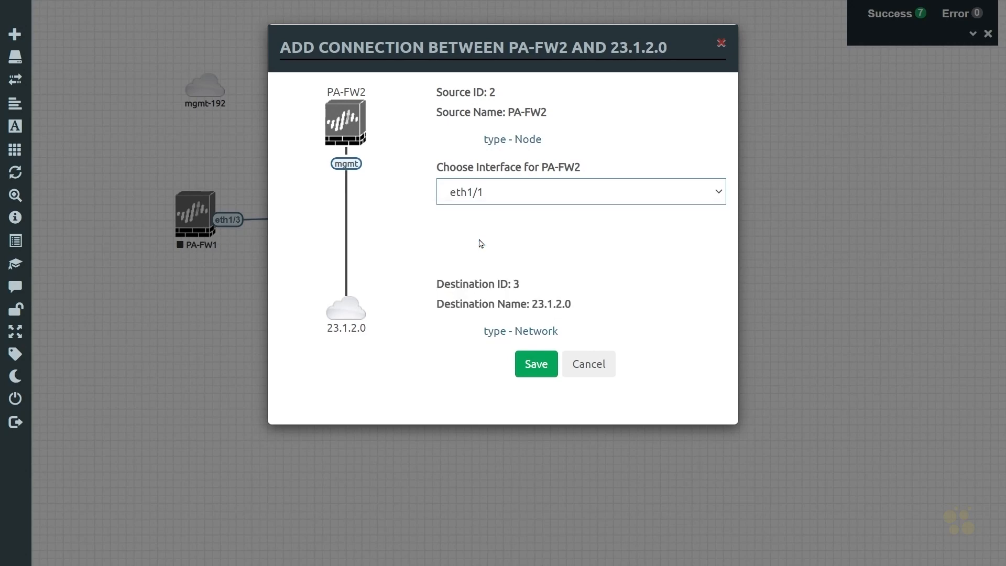
pyautogui.click(535, 365)
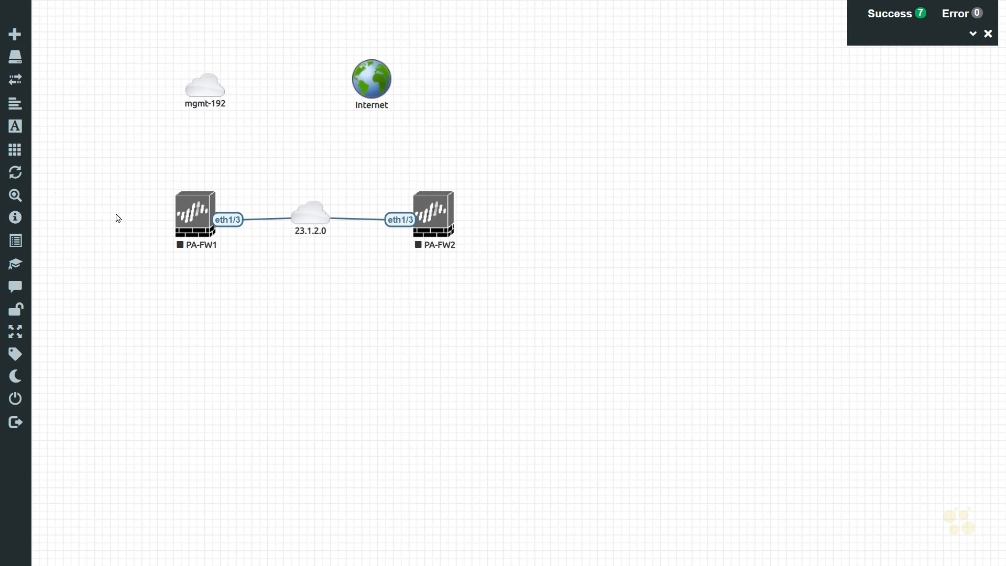
# Step: Start adding a new network with the name prefix 10.1.0.0 below the firewalls
pyautogui.rightClick(194, 344)
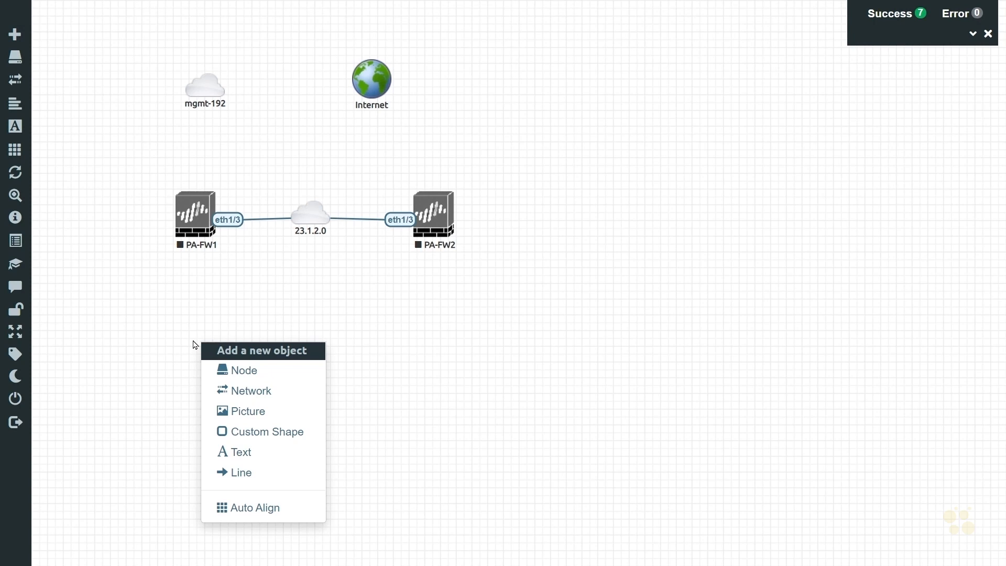
pyautogui.click(248, 392)
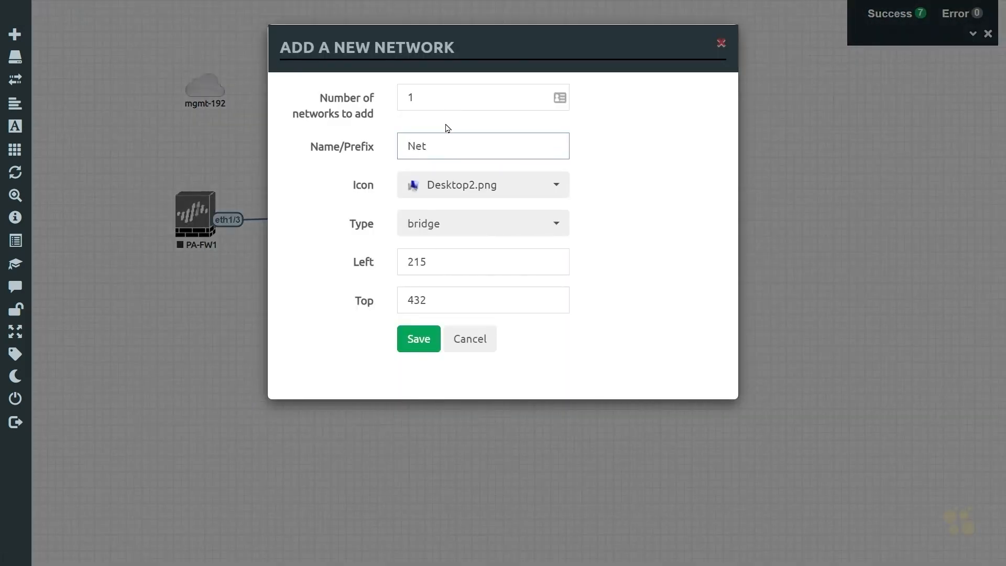
pyautogui.moveTo(445, 141); pyautogui.dragTo(351, 153)
pyautogui.write('10.1.0.0')
pyautogui.click(506, 189)
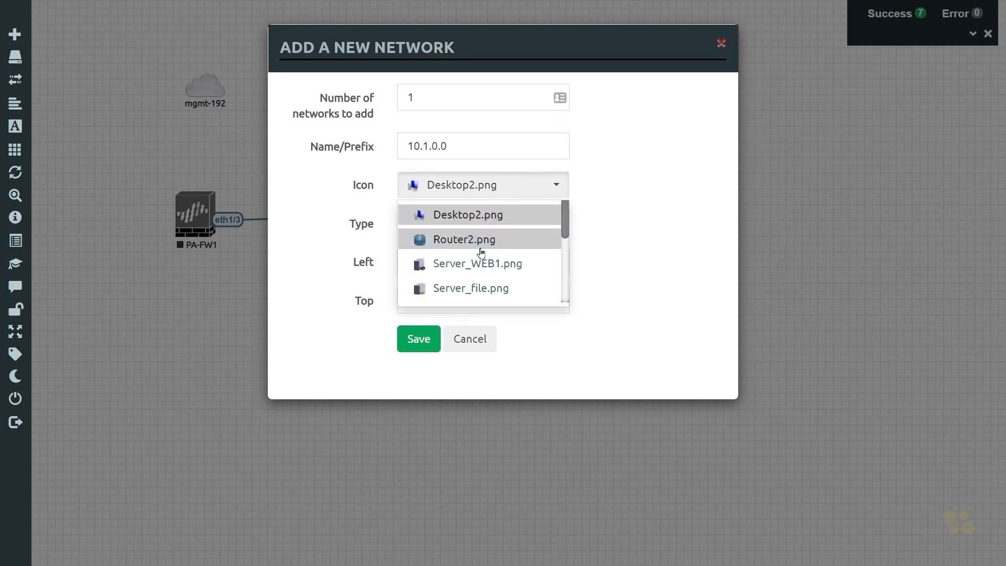
# Step: Give the new networks the Switch2.png icon and private type, set the count to 2, and save
pyautogui.scroll(-2, 482, 251)
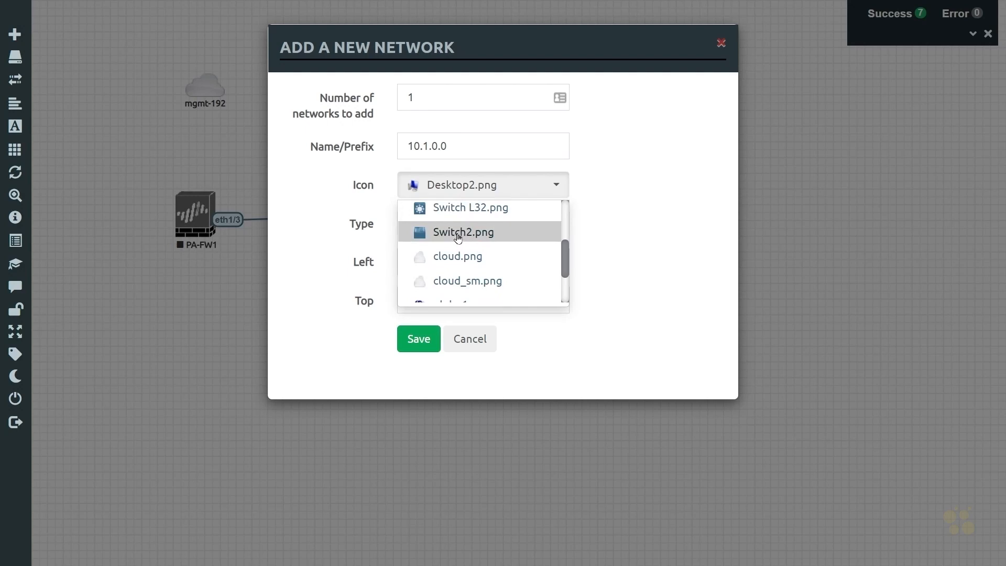
pyautogui.click(460, 233)
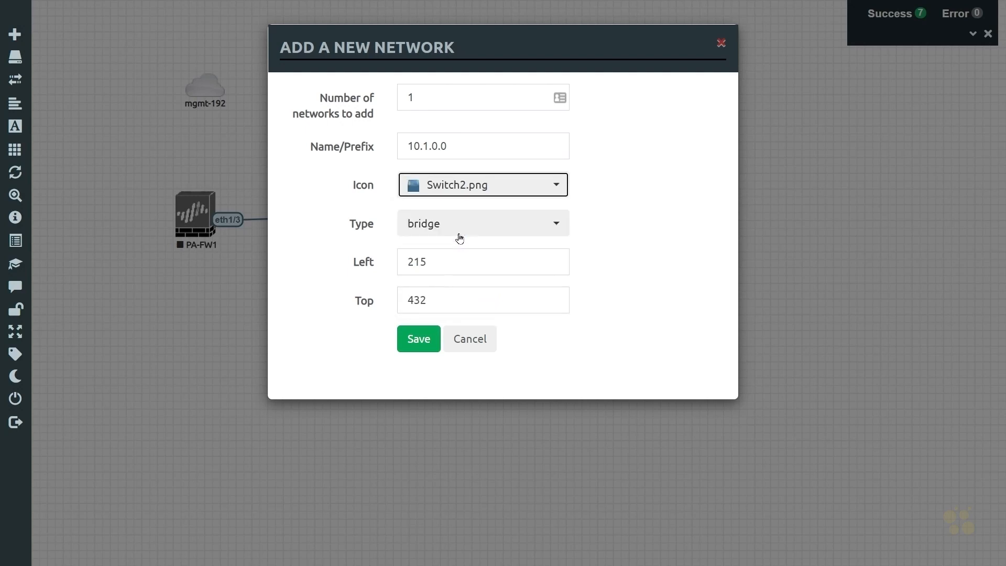
pyautogui.click(469, 224)
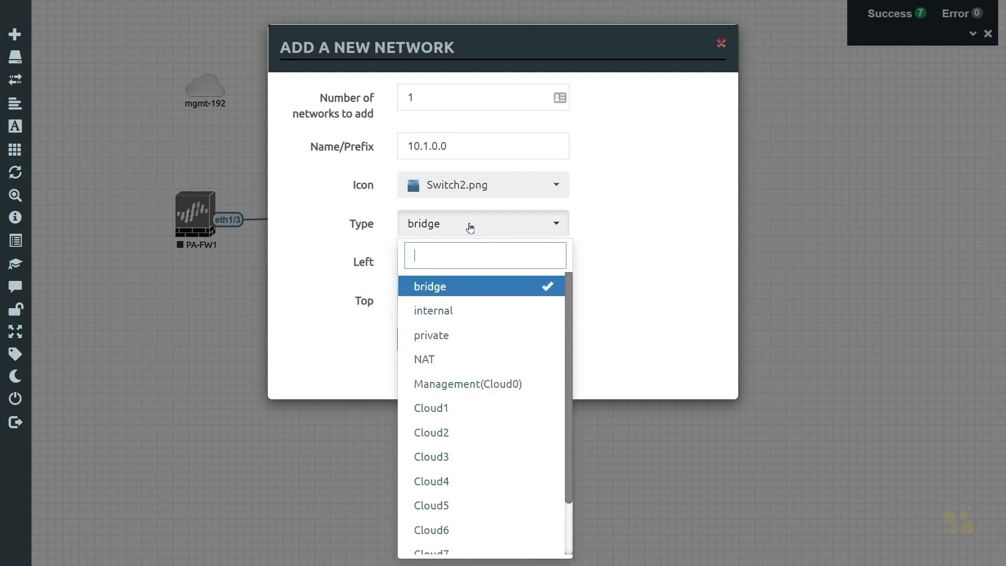
pyautogui.click(443, 337)
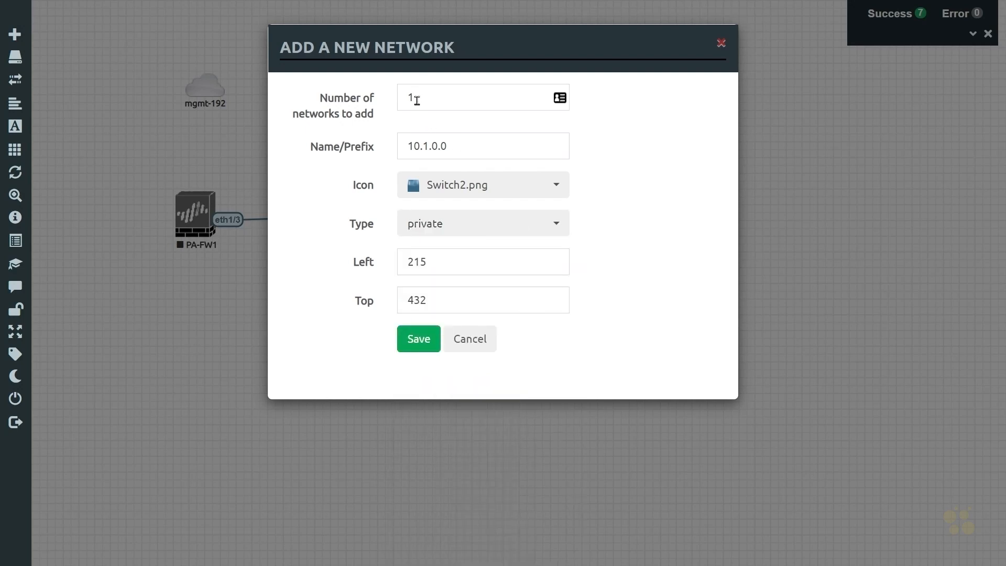
pyautogui.moveTo(413, 97); pyautogui.dragTo(373, 100)
pyautogui.write('2')
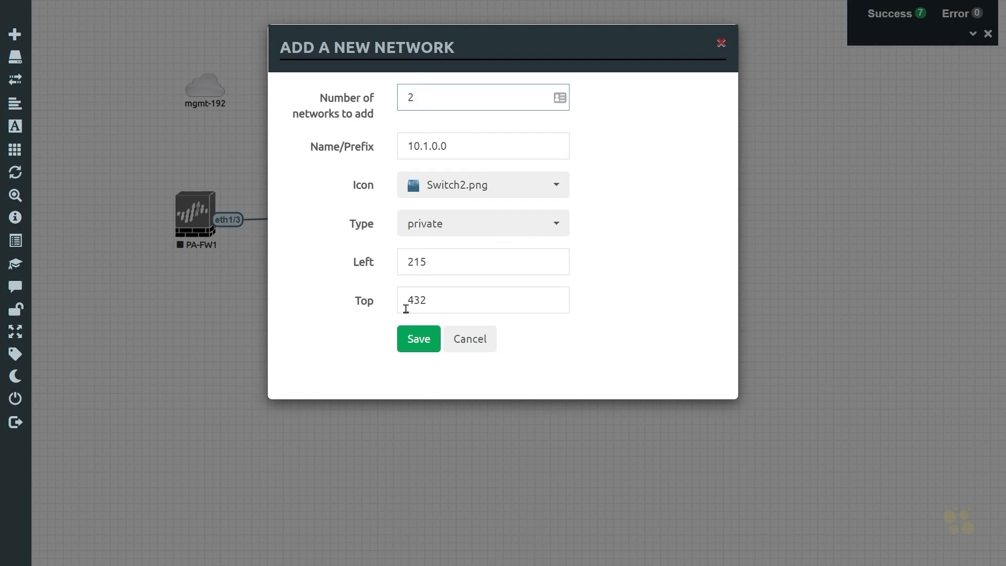
pyautogui.click(425, 342)
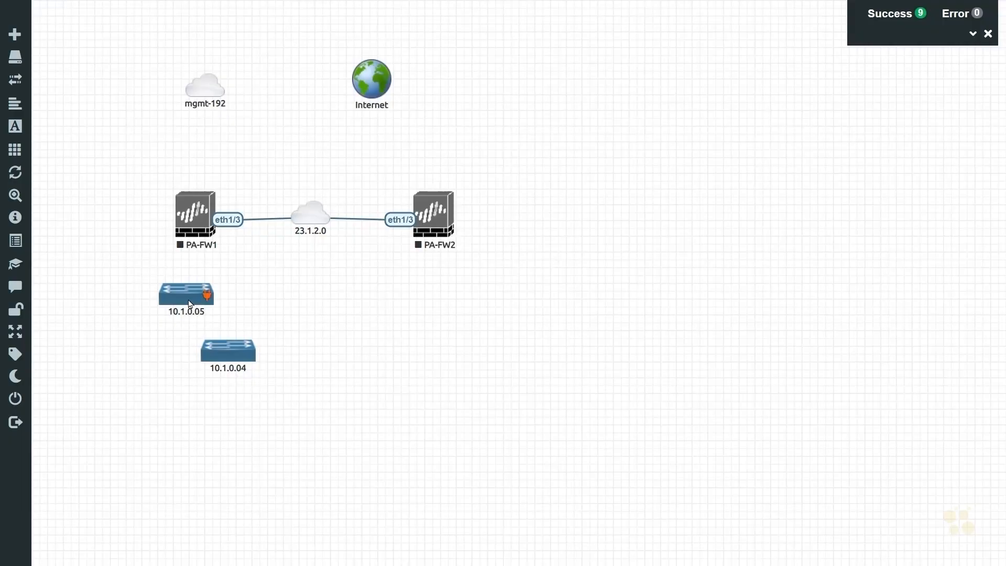
# Step: Move one new switch network beside PA-FW1 and rename it 10.1.0.0
pyautogui.moveTo(178, 293); pyautogui.dragTo(126, 215)
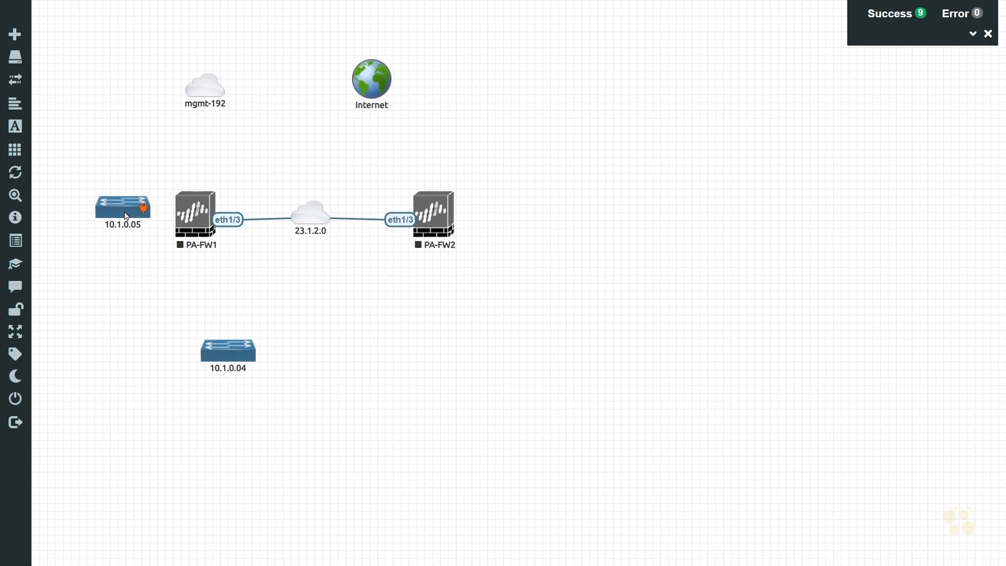
pyautogui.rightClick(126, 215)
pyautogui.click(173, 241)
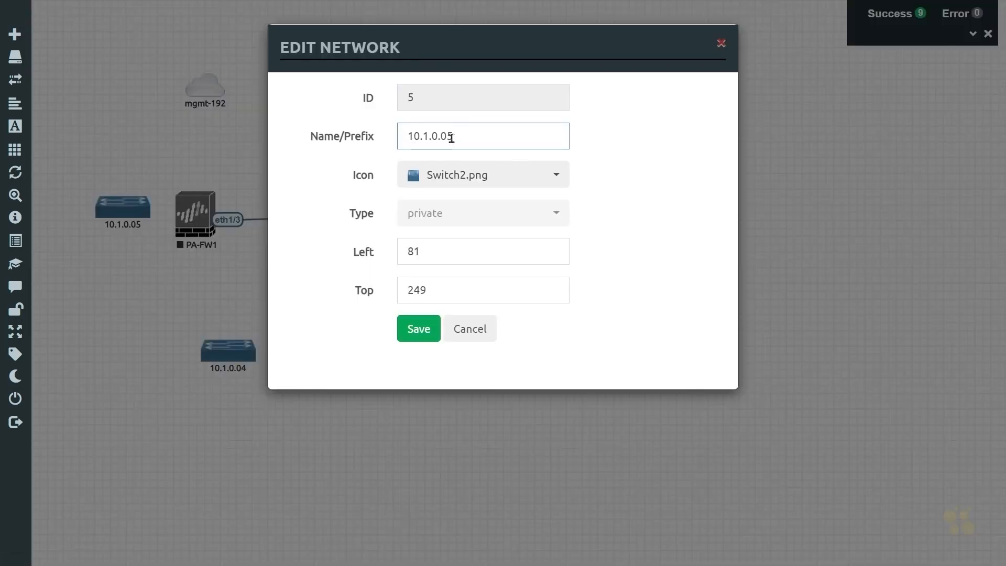
pyautogui.moveTo(448, 135); pyautogui.dragTo(462, 136)
pyautogui.press('BackSpace')
pyautogui.click(418, 333)
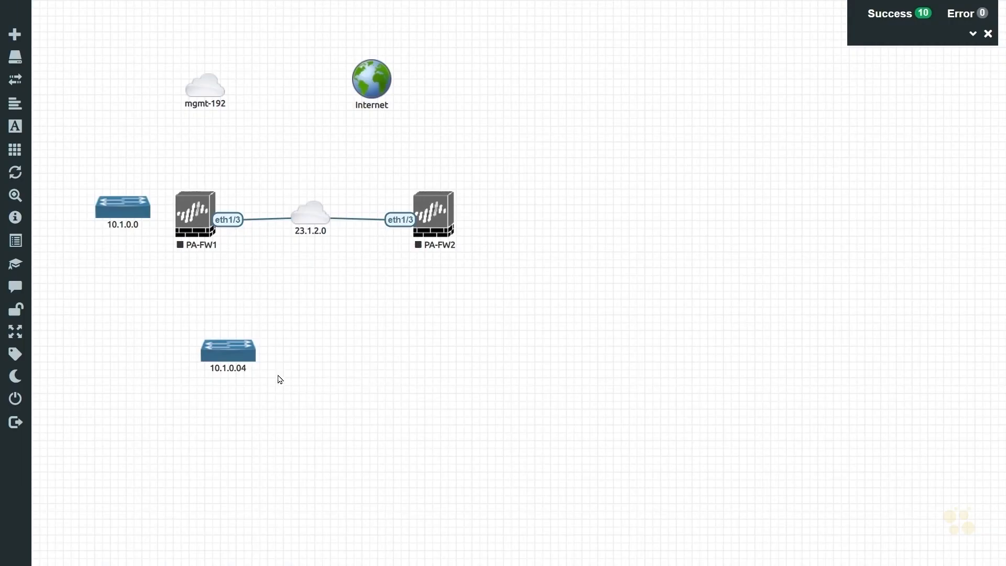
# Step: Move the other switch network beside PA-FW2 and rename it 10.2.0.0
pyautogui.moveTo(224, 360); pyautogui.dragTo(510, 222)
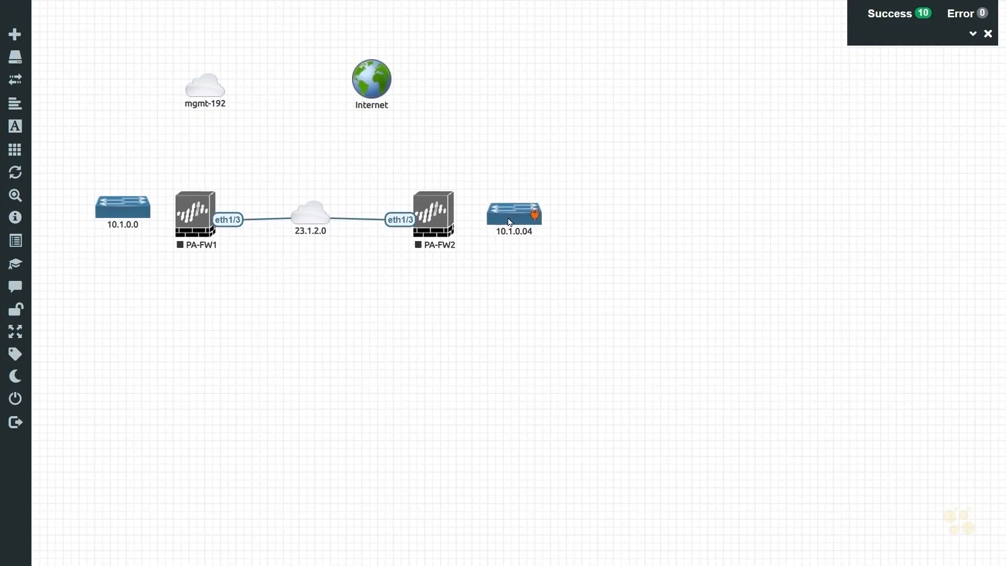
pyautogui.rightClick(508, 220)
pyautogui.click(554, 246)
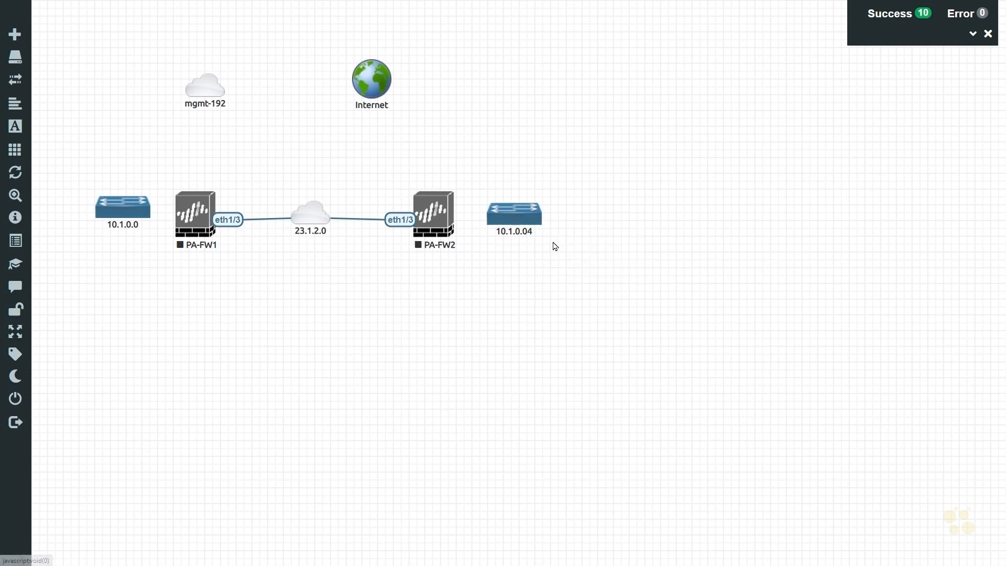
pyautogui.moveTo(423, 136); pyautogui.dragTo(468, 137)
pyautogui.write('2.0.0')
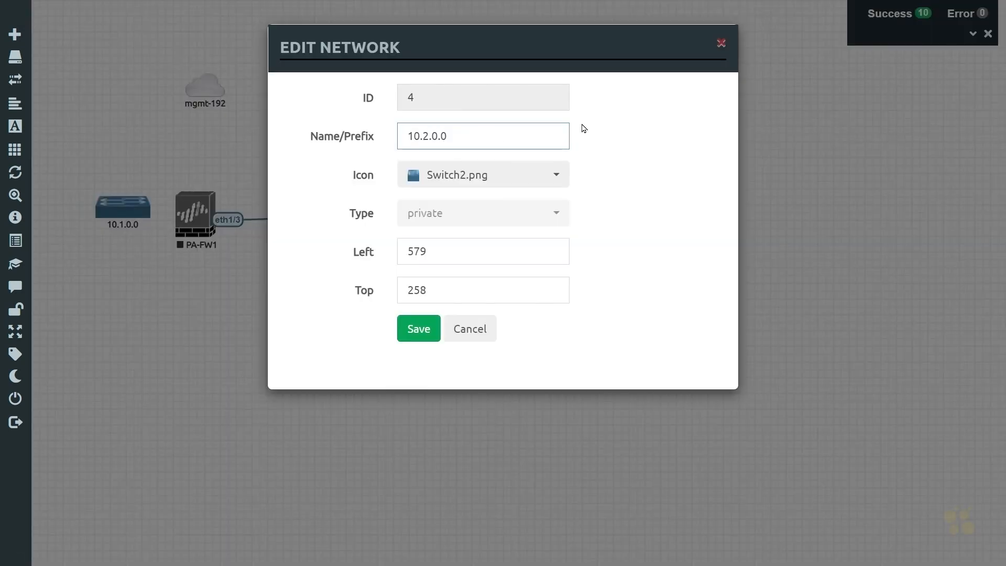
pyautogui.click(425, 336)
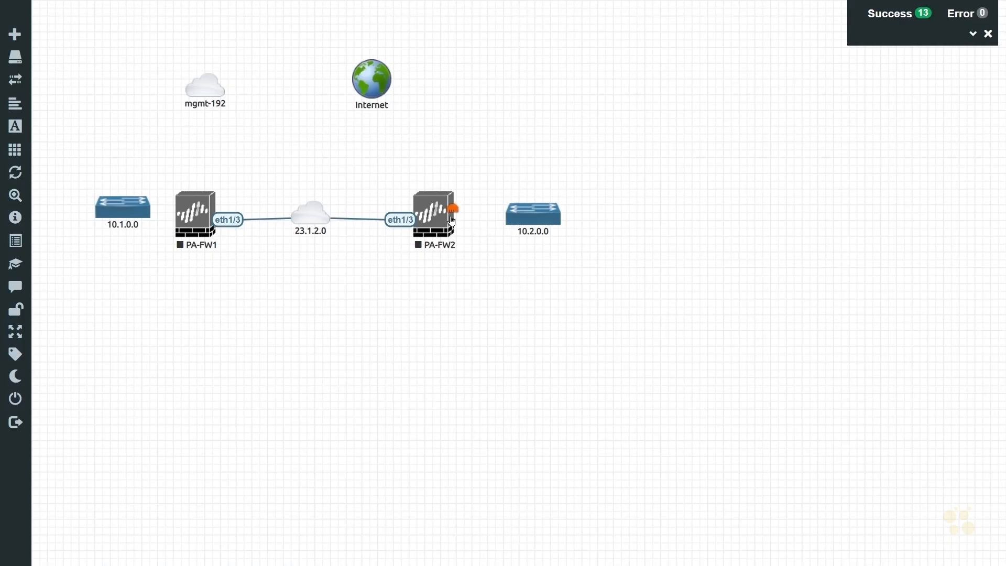
# Step: Connect PA-FW2's eth1/1 to 10.2.0.0 and PA-FW1's eth1/1 to 10.1.0.0
pyautogui.moveTo(456, 211); pyautogui.dragTo(526, 210)
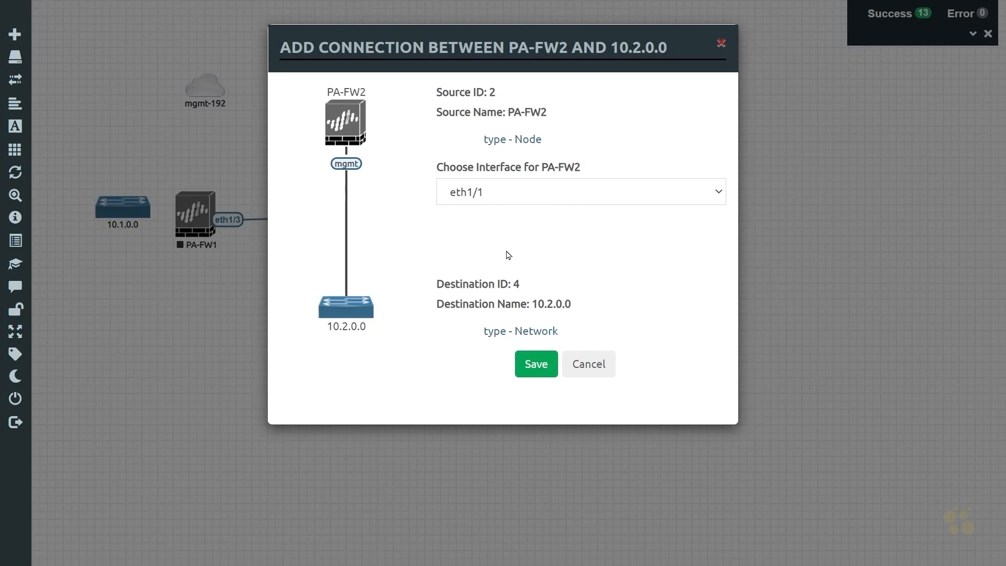
pyautogui.click(535, 371)
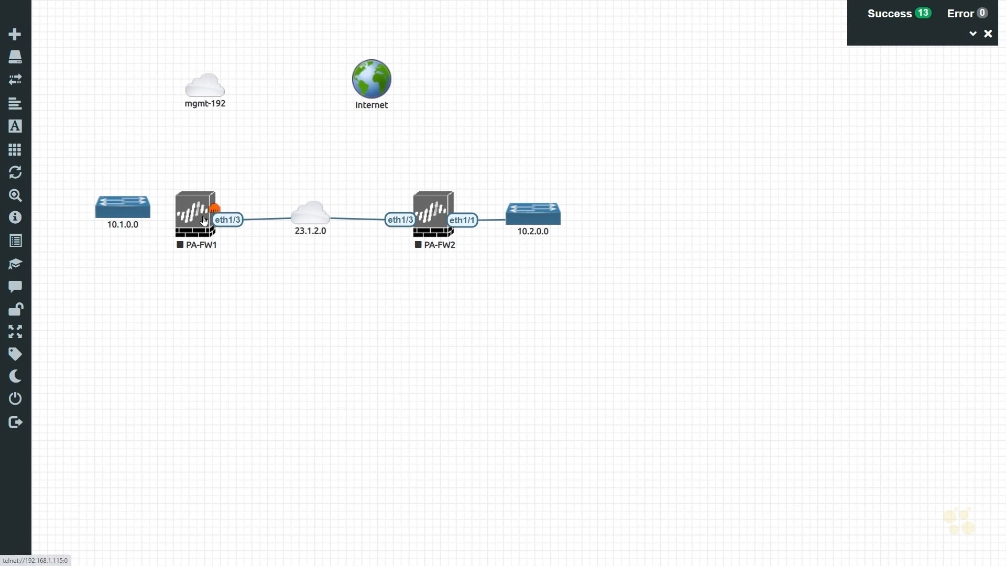
pyautogui.moveTo(214, 206); pyautogui.dragTo(125, 206)
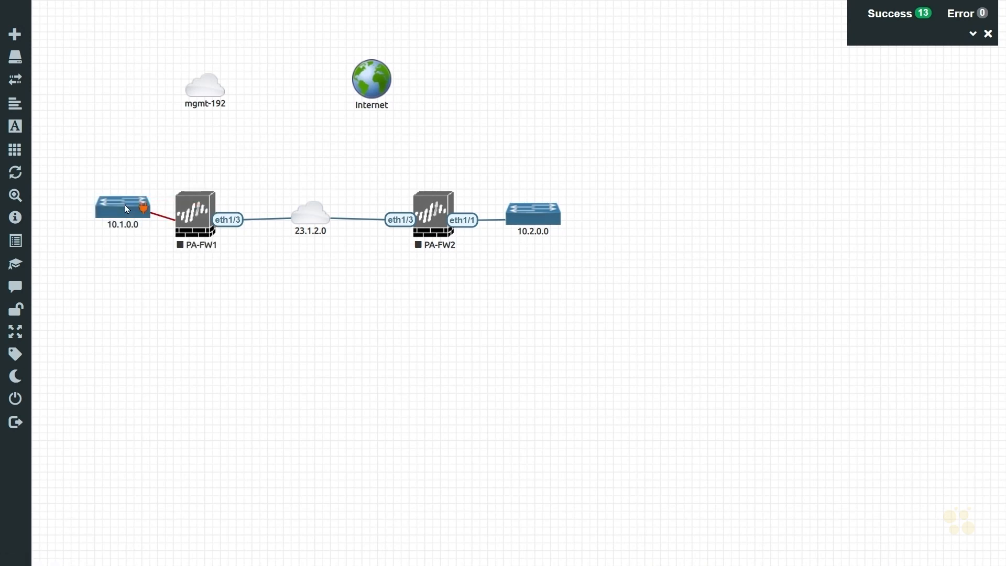
pyautogui.click(498, 195)
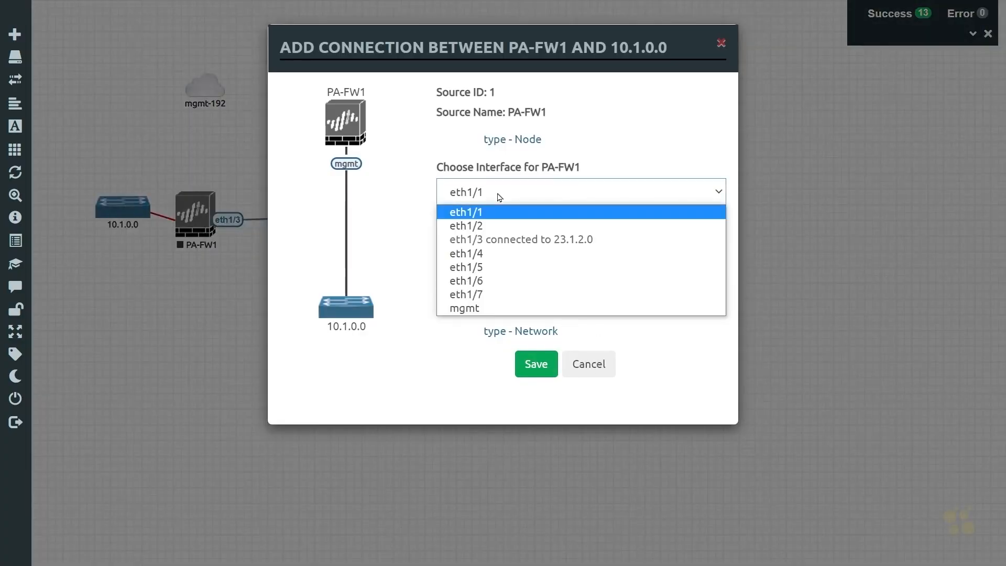
pyautogui.click(498, 193)
pyautogui.click(536, 365)
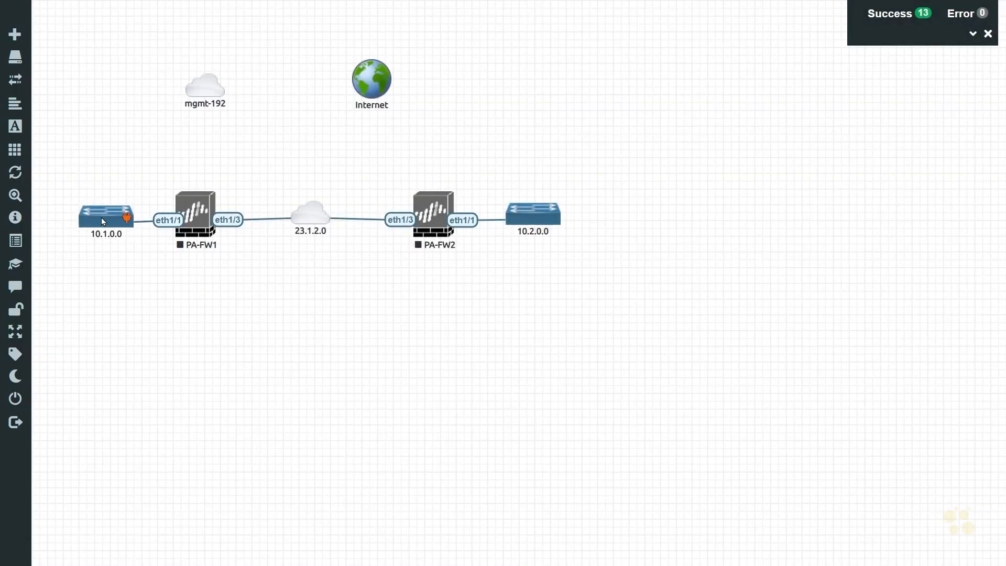
# Step: Nudge the 10.1.0.0 and 10.2.0.0 networks into line with the firewalls
pyautogui.moveTo(102, 218); pyautogui.dragTo(100, 218)
pyautogui.moveTo(549, 220); pyautogui.dragTo(550, 220)
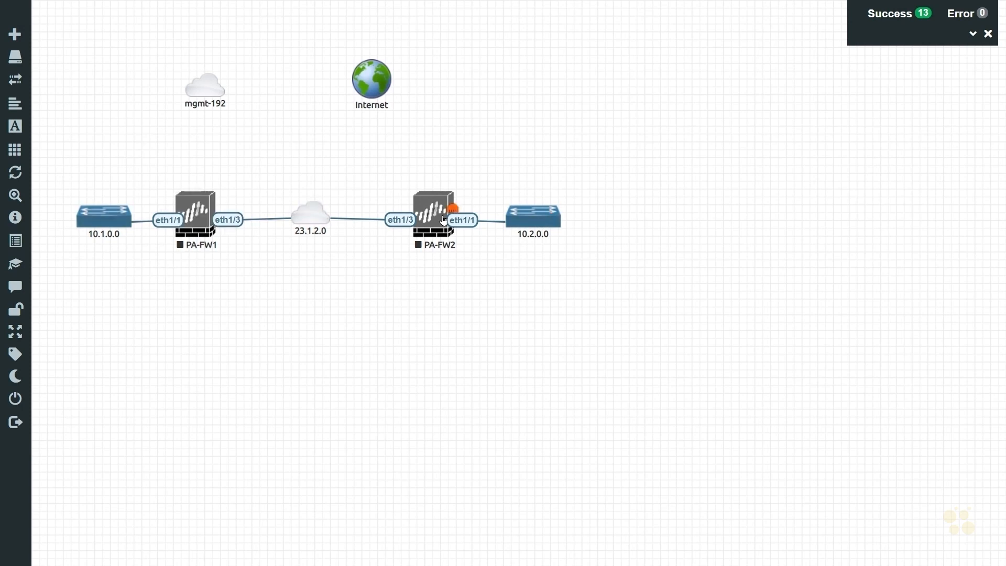
# Step: Connect PA-FW1's mgmt interface to the mgmt-192 network
pyautogui.moveTo(216, 210)
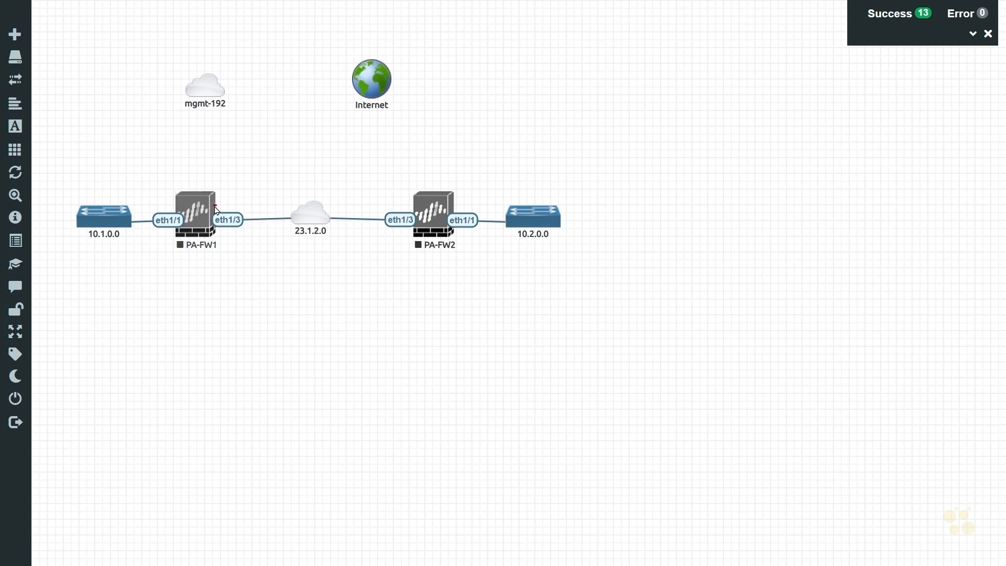
pyautogui.moveTo(216, 210); pyautogui.dragTo(207, 94)
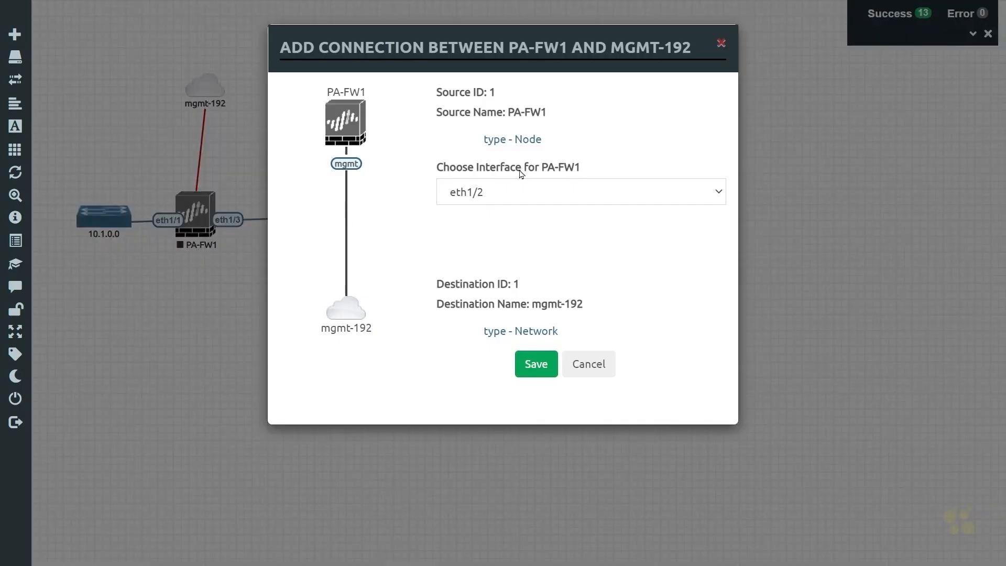
pyautogui.click(547, 188)
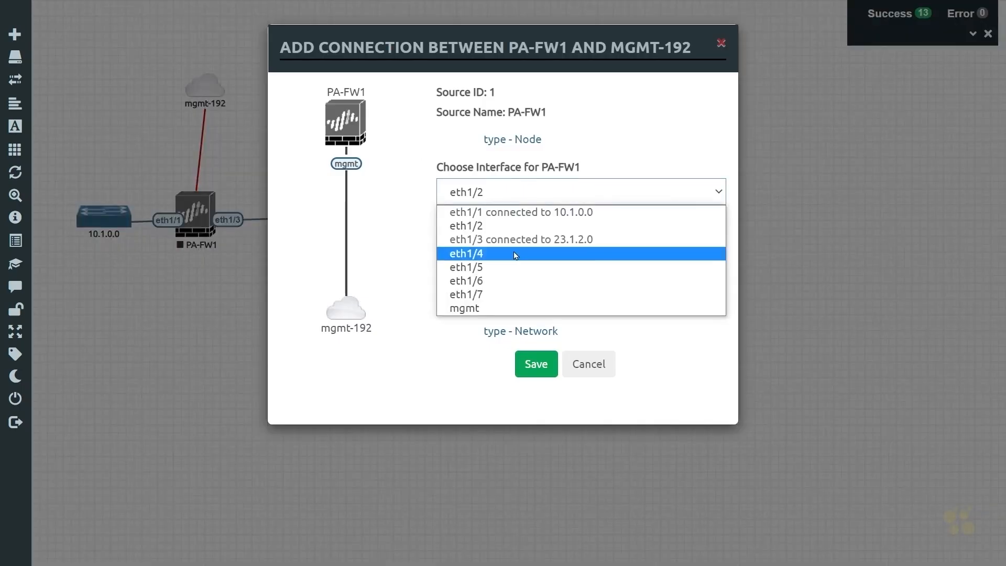
pyautogui.click(480, 309)
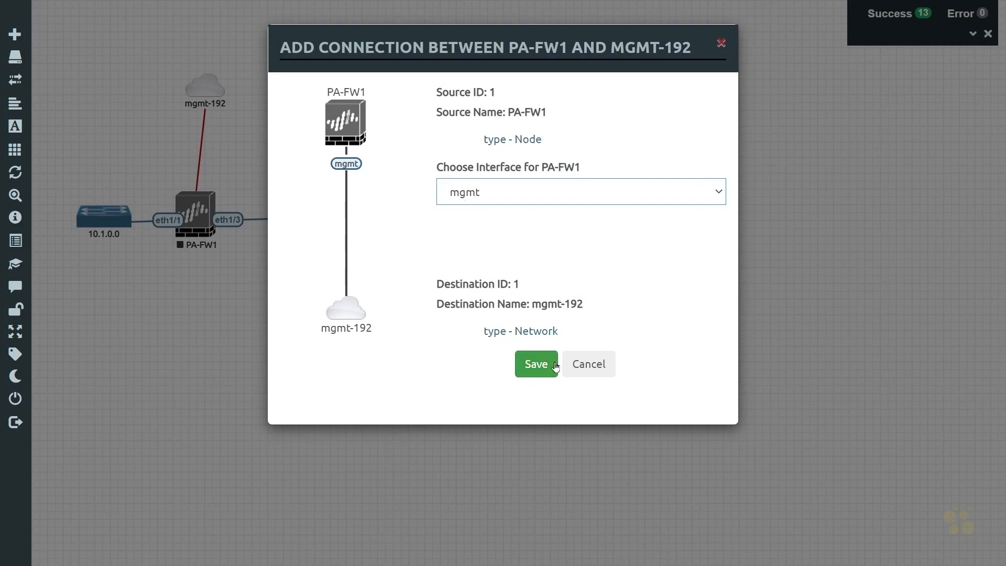
pyautogui.click(535, 365)
pyautogui.moveTo(453, 208)
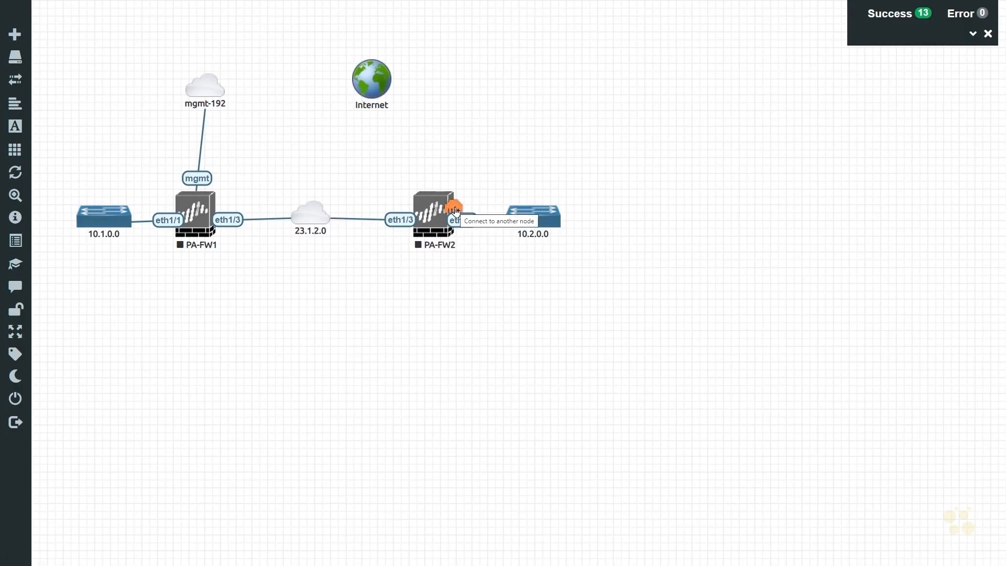
# Step: Connect PA-FW2's mgmt interface to the mgmt-192 network
pyautogui.moveTo(454, 209); pyautogui.dragTo(211, 92)
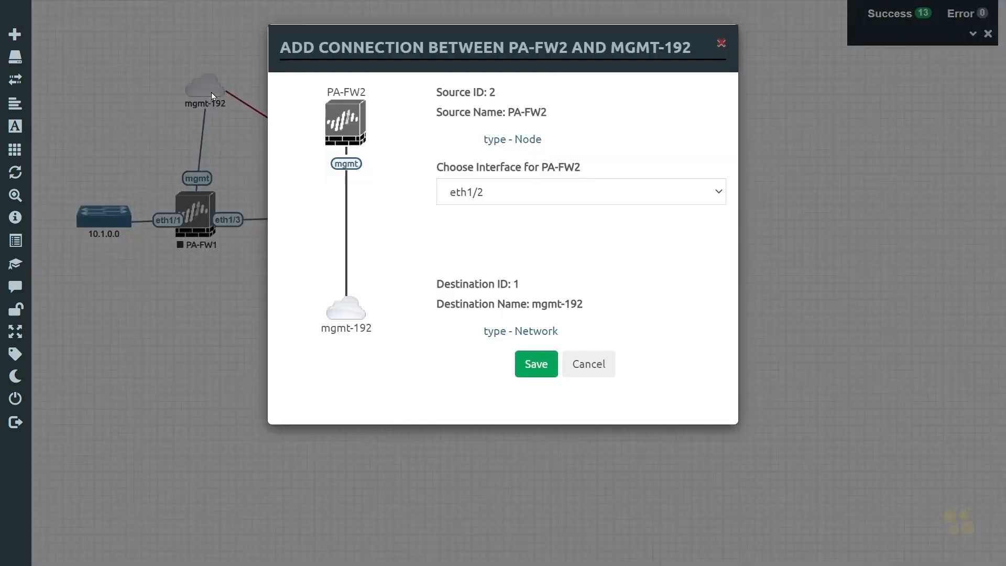
pyautogui.click(535, 192)
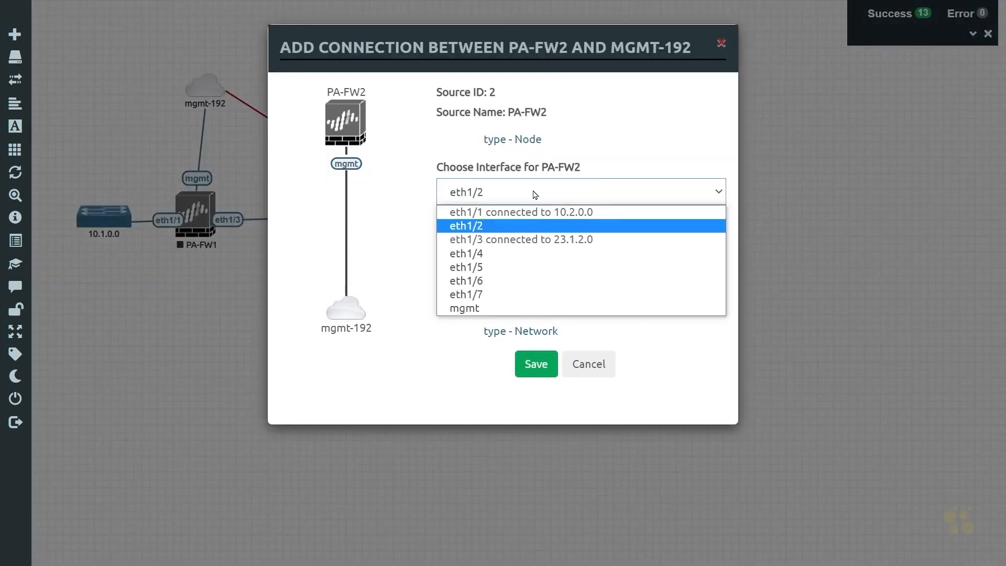
pyautogui.click(491, 309)
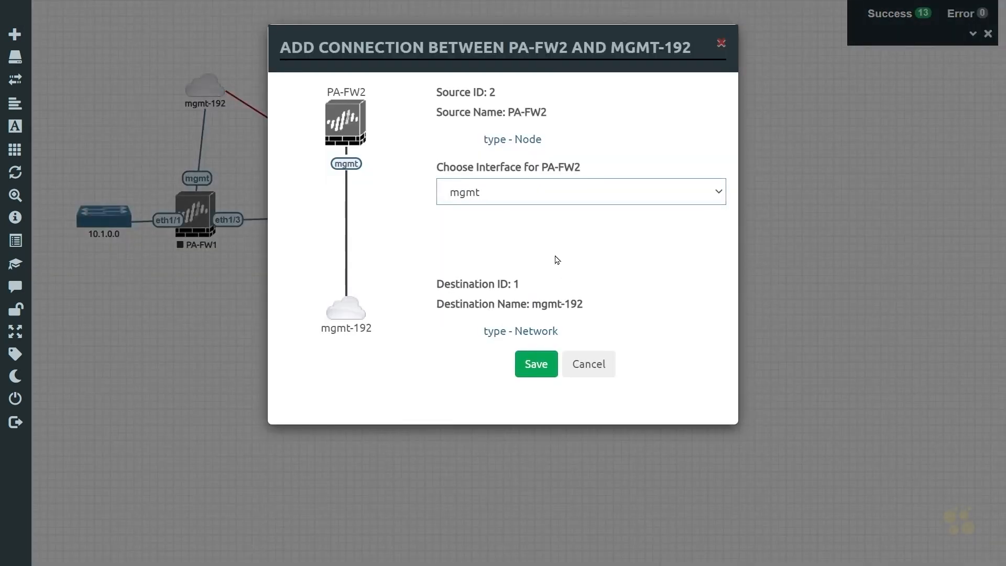
pyautogui.click(538, 369)
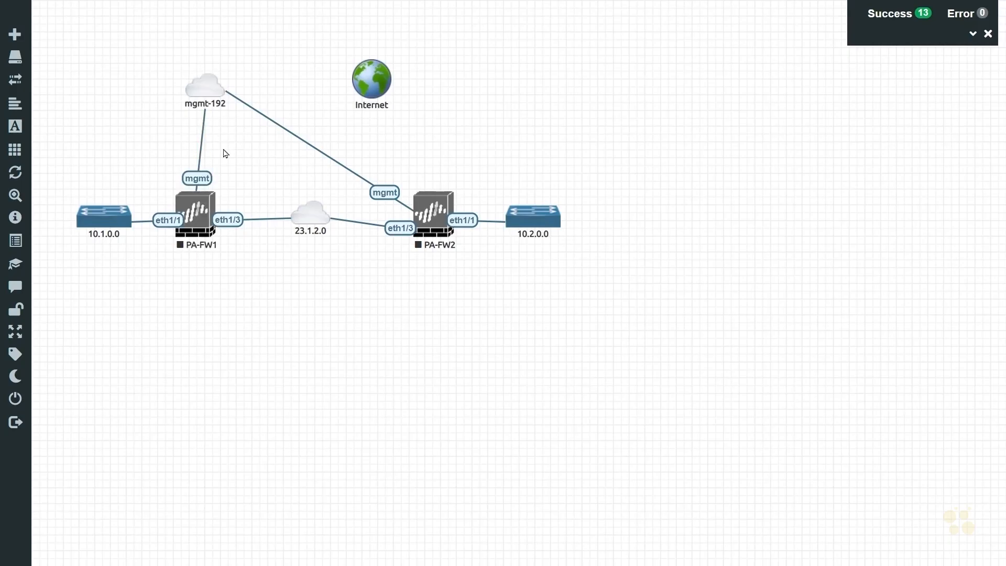
# Step: Style PA-FW1's mgmt link as a dashed, dark red (137, 62, 62) Bezier line
pyautogui.rightClick(203, 174)
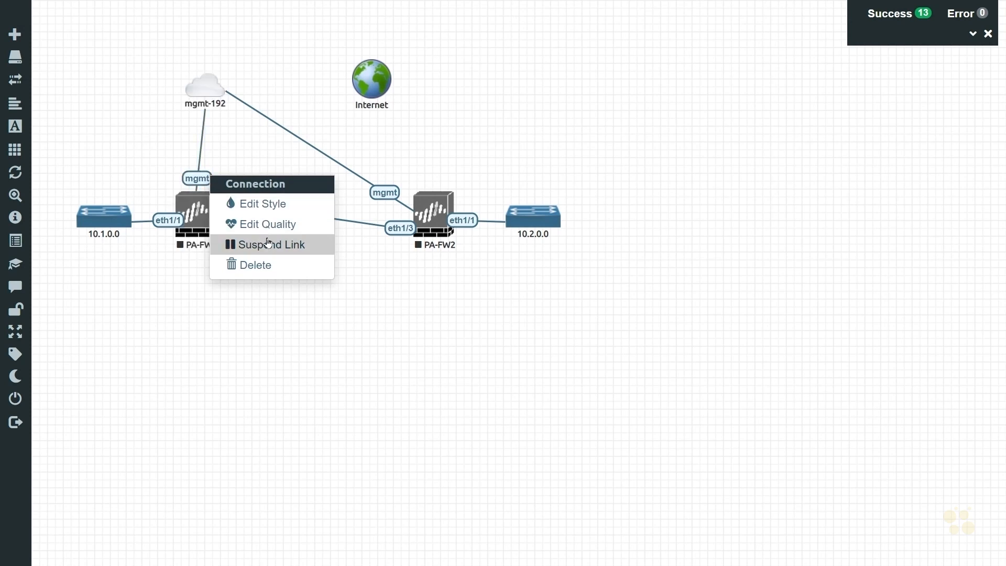
pyautogui.click(269, 207)
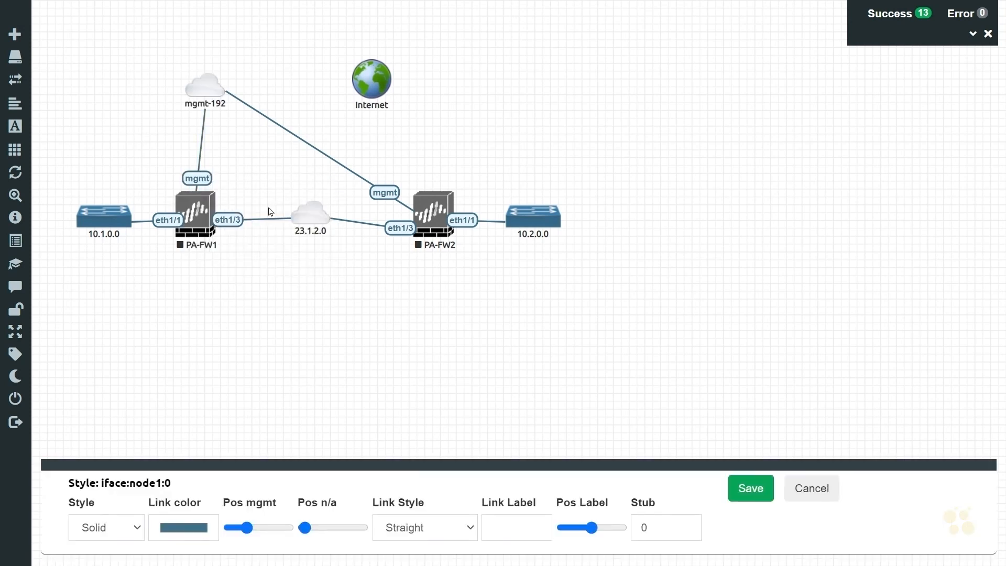
pyautogui.click(107, 527)
pyautogui.click(120, 506)
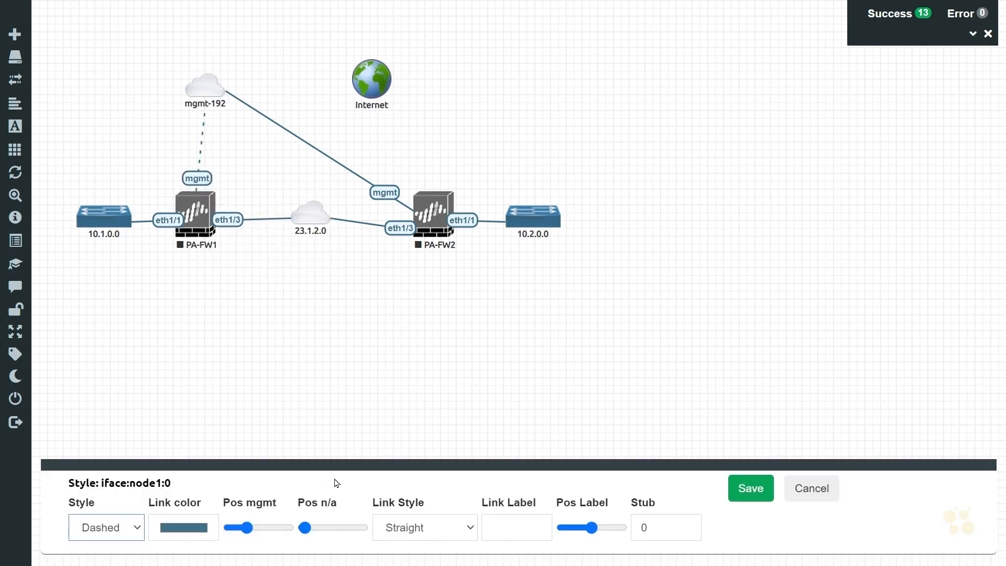
pyautogui.click(183, 527)
pyautogui.moveTo(218, 443)
pyautogui.mouseDown()
pyautogui.moveTo(248, 443)
pyautogui.moveTo(212, 443)
pyautogui.mouseUp()
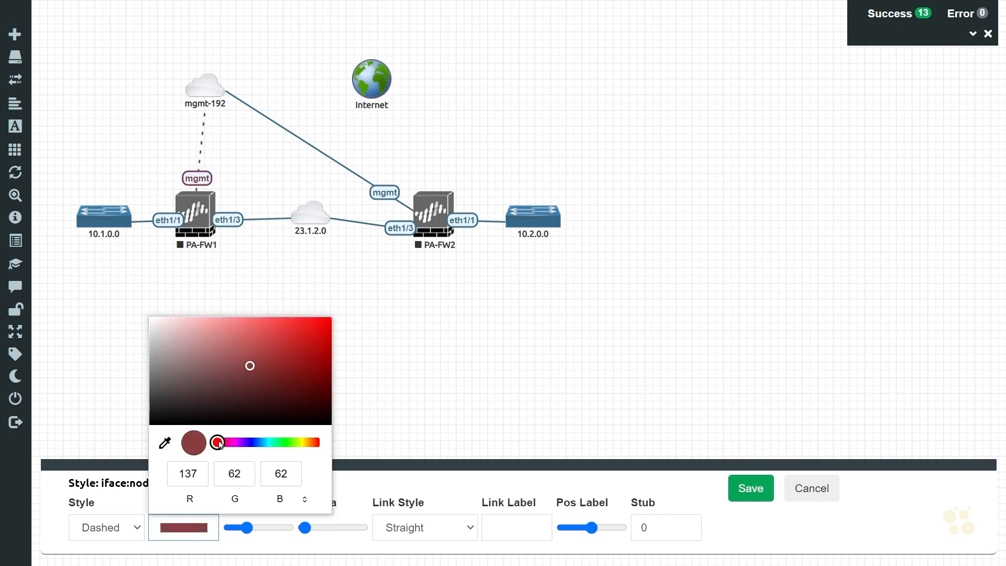
pyautogui.click(371, 488)
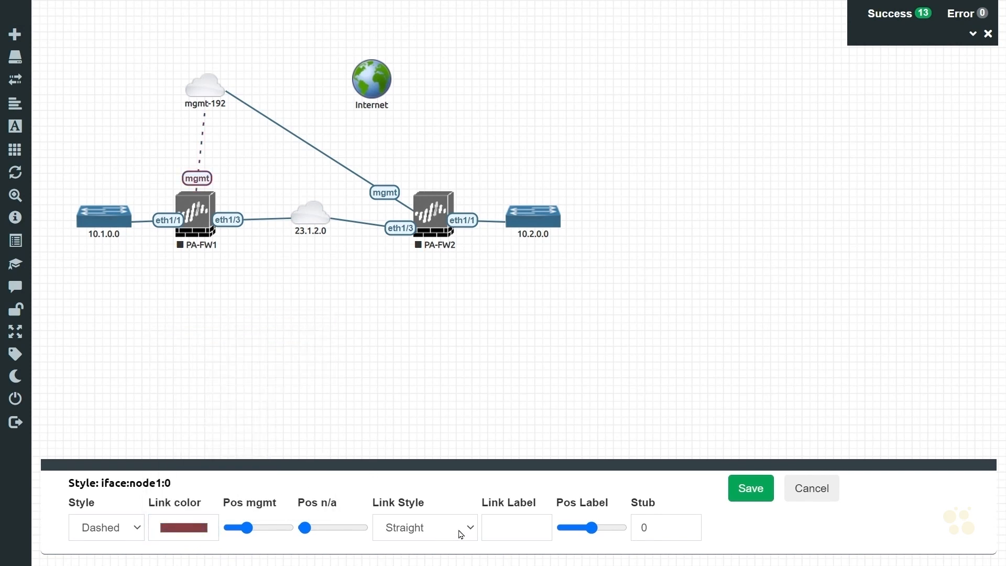
pyautogui.click(461, 534)
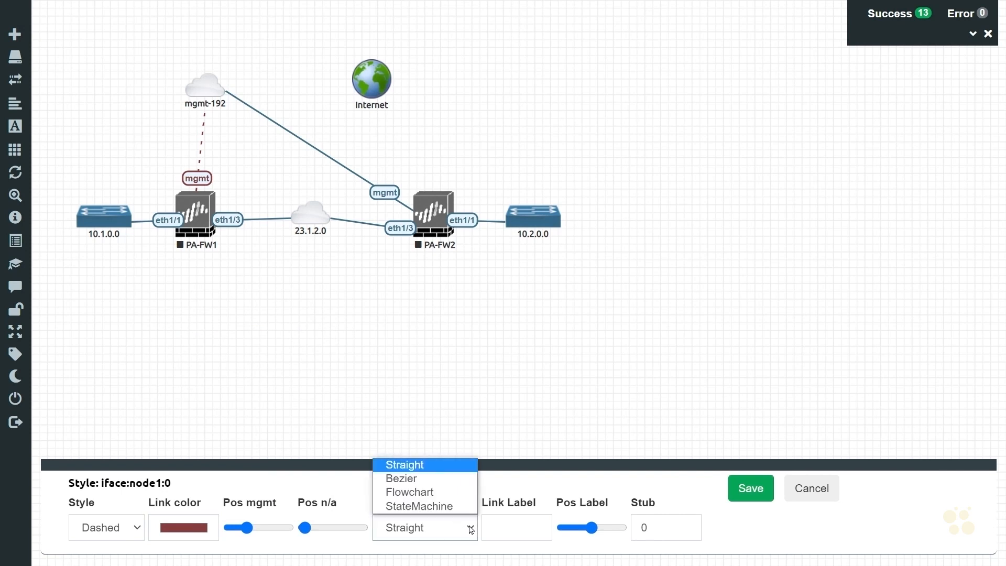
pyautogui.click(421, 479)
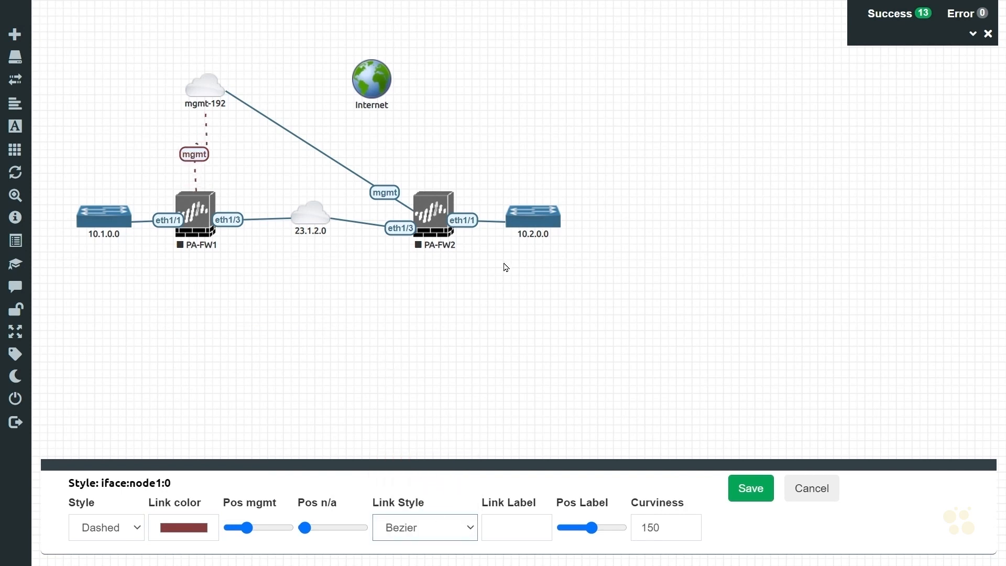
# Step: Restyle PA-FW2's mgmt link as a dashed Bezier line and save it
pyautogui.rightClick(388, 195)
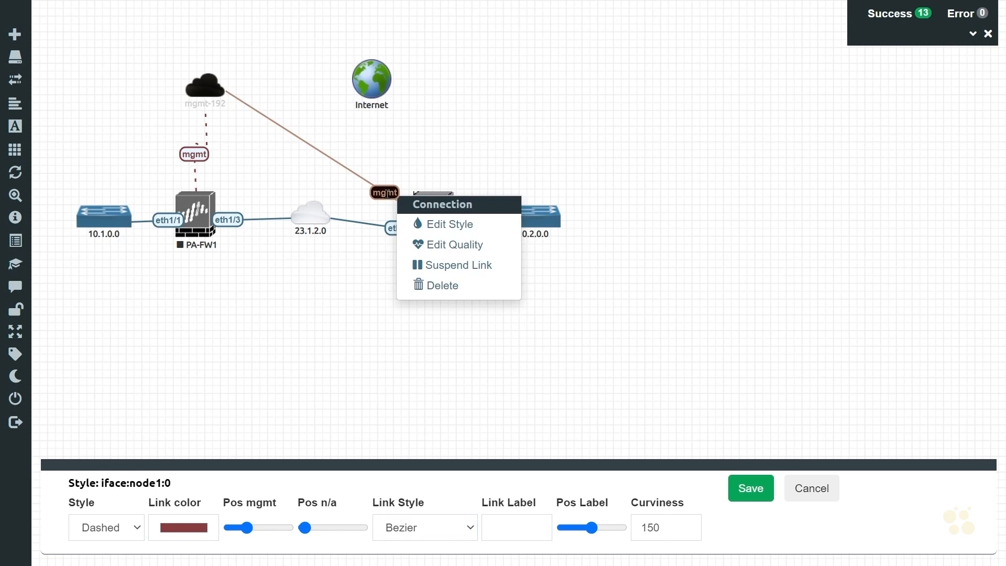
pyautogui.click(460, 224)
pyautogui.click(102, 533)
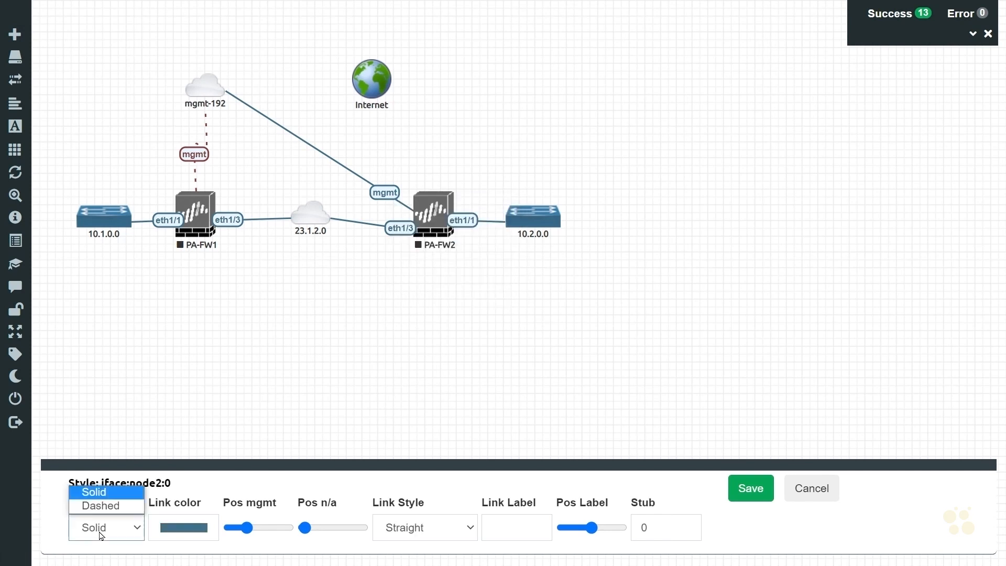
pyautogui.click(100, 505)
pyautogui.click(194, 532)
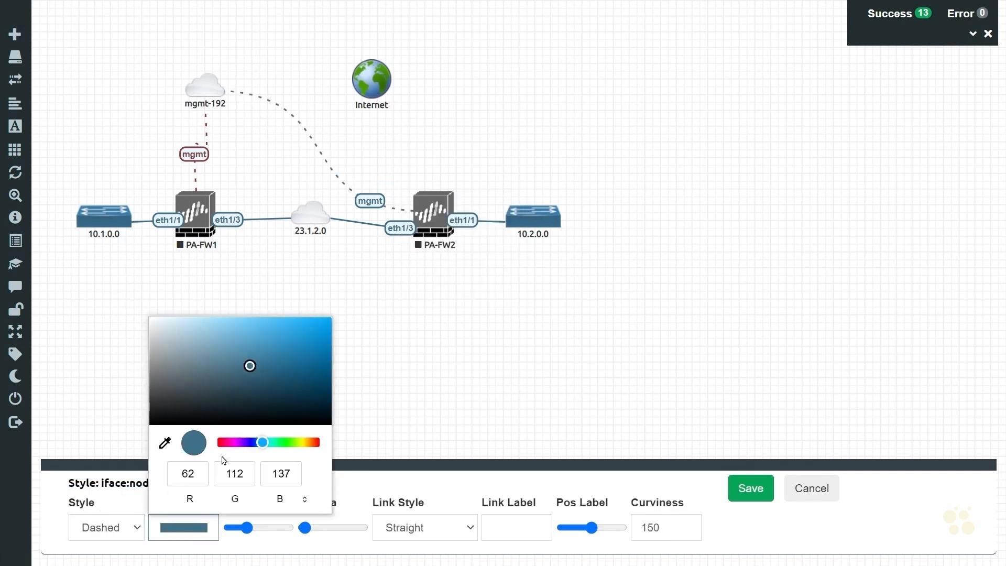
pyautogui.moveTo(262, 444); pyautogui.dragTo(197, 455)
pyautogui.click(466, 530)
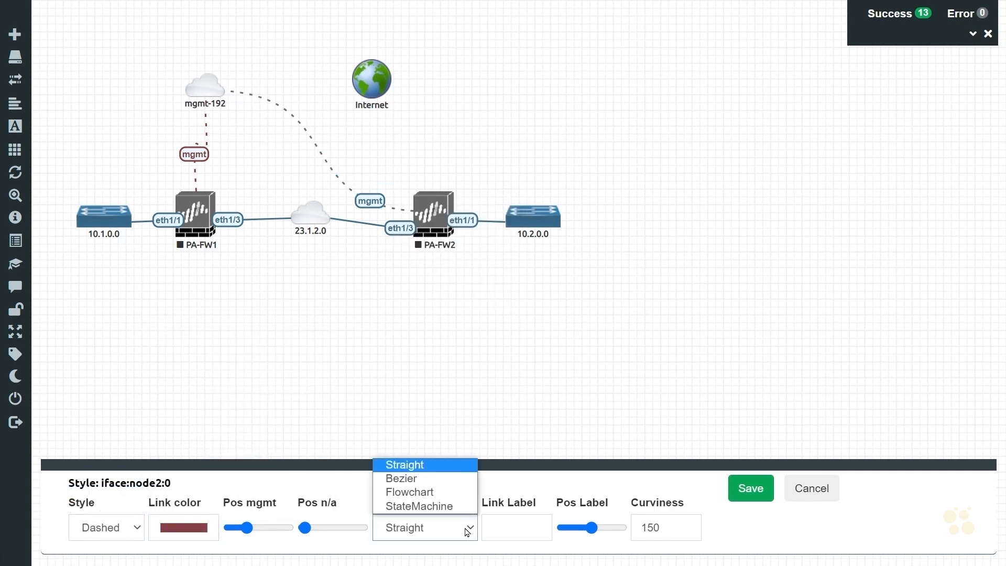
pyautogui.click(426, 479)
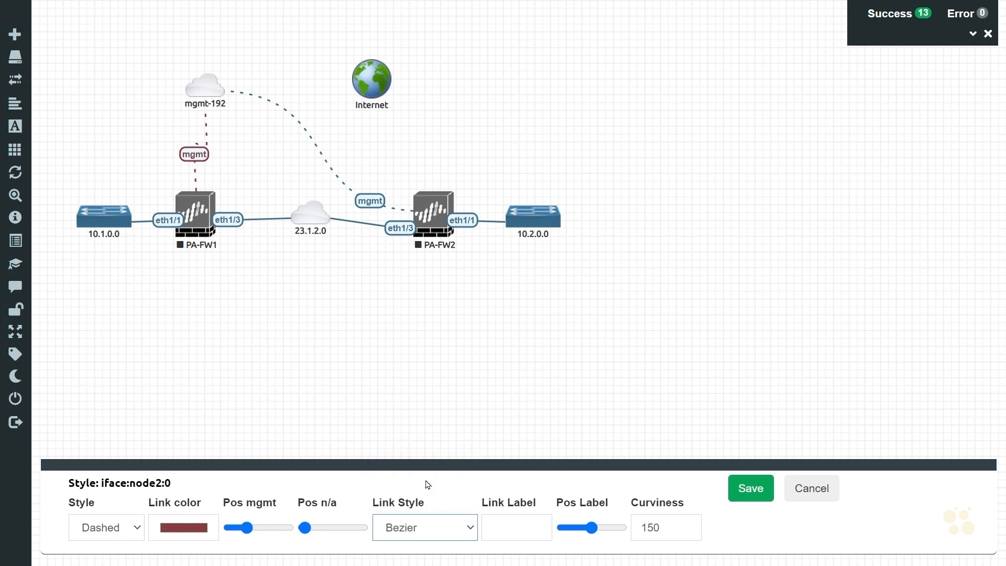
pyautogui.click(759, 489)
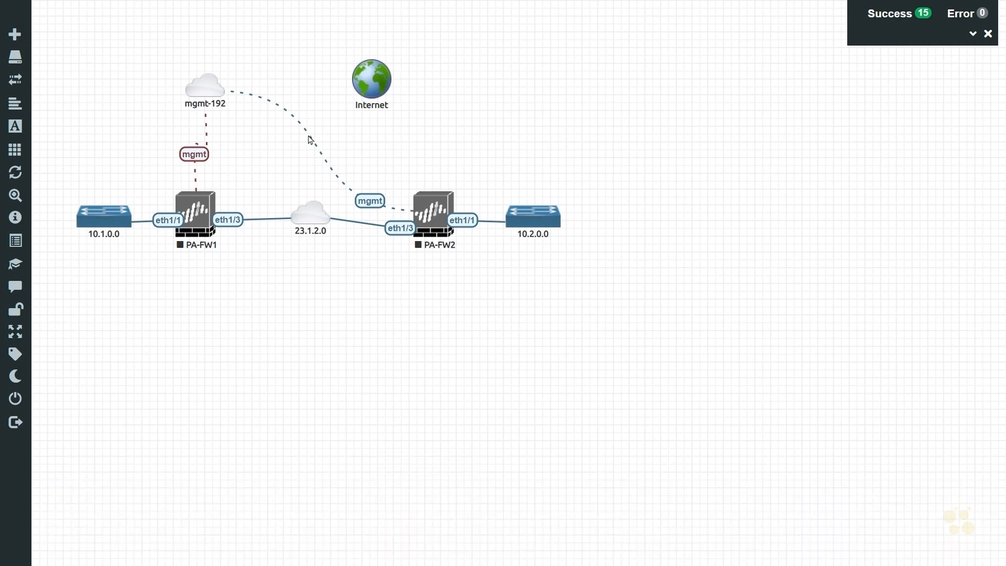
# Step: Change PA-FW2's mgmt link colour to dark red (137, 62, 62) and save
pyautogui.rightClick(367, 200)
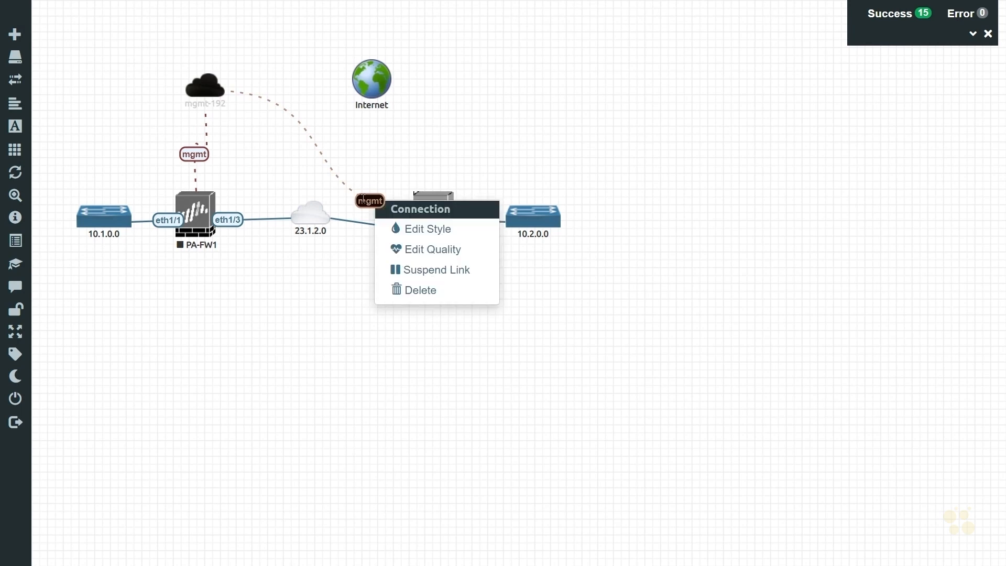
pyautogui.click(393, 229)
pyautogui.click(184, 528)
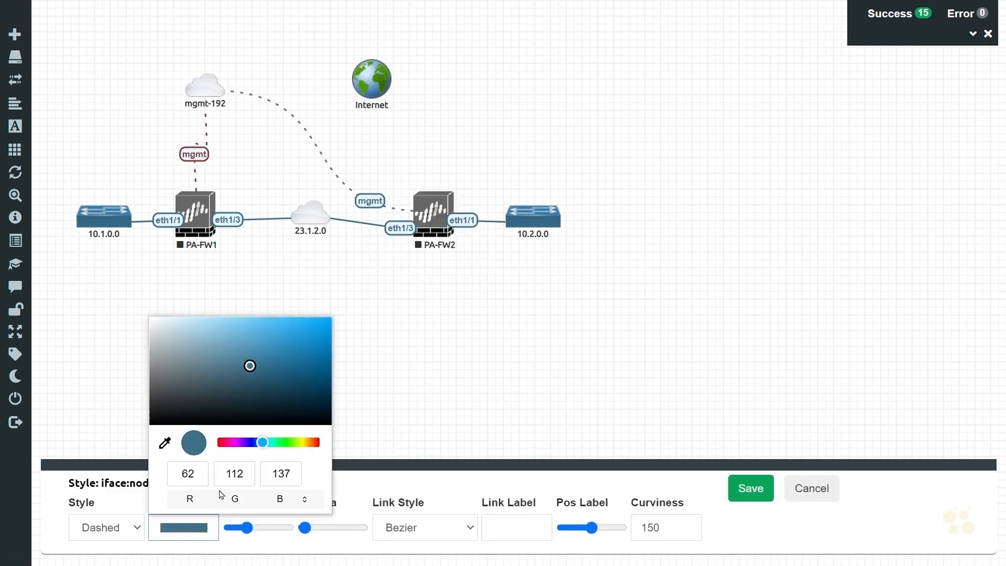
pyautogui.moveTo(263, 443); pyautogui.dragTo(189, 452)
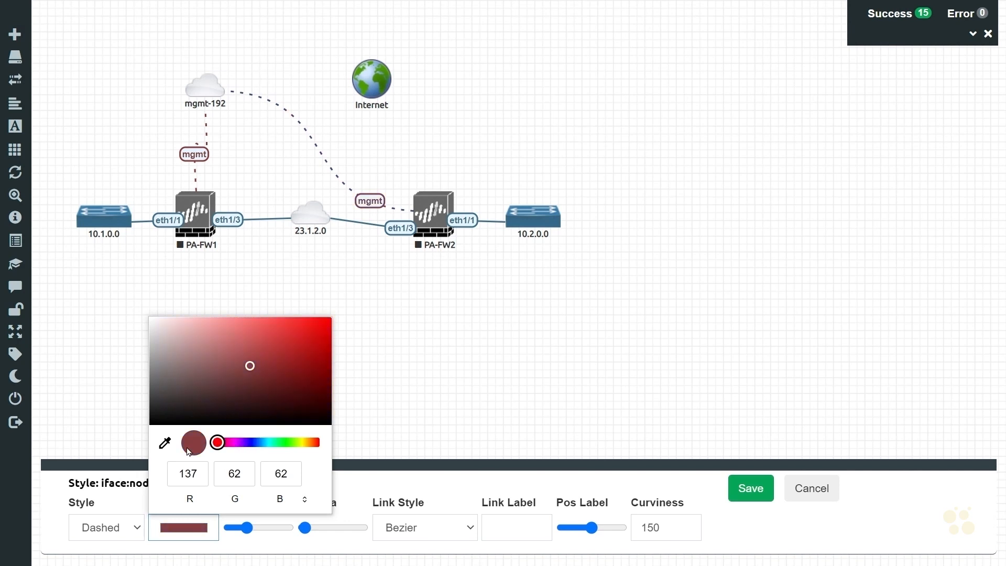
pyautogui.click(365, 481)
pyautogui.click(748, 491)
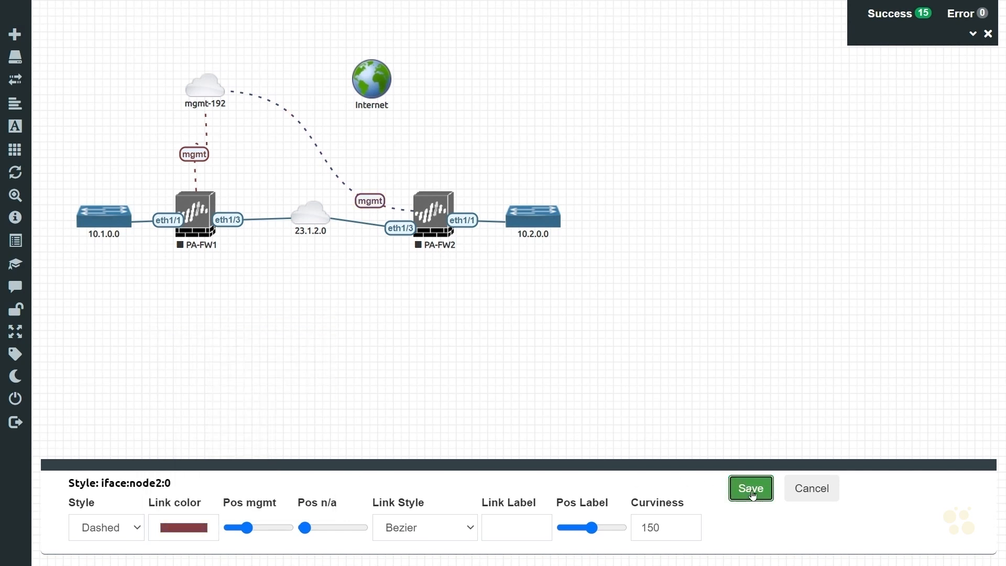
# Step: Move mgmt-192 higher up and place the Internet cloud below PA-FW1
pyautogui.moveTo(206, 94); pyautogui.dragTo(263, 29)
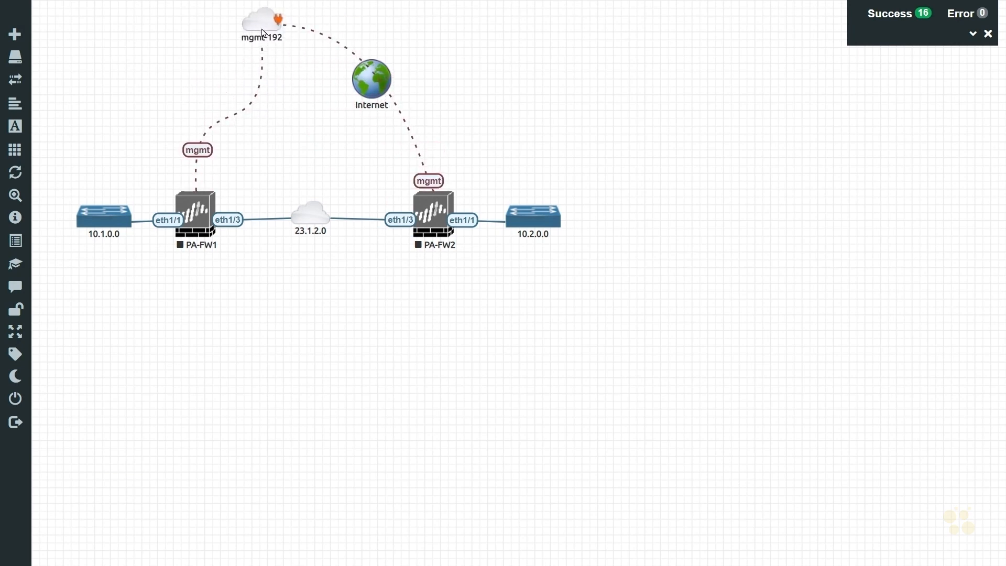
pyautogui.moveTo(369, 87); pyautogui.dragTo(263, 287)
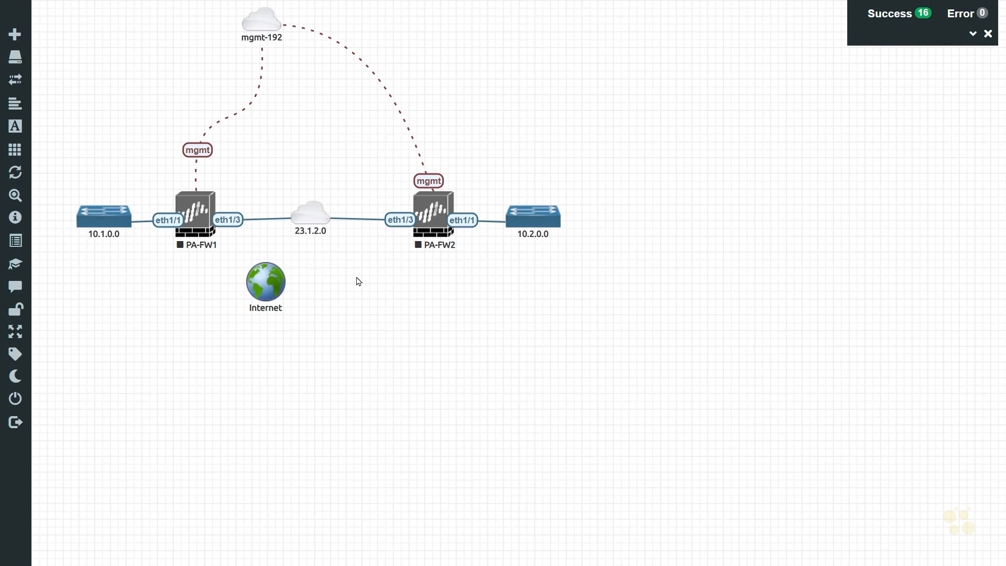
# Step: Add a Cisco vIOS Router node named R1 between the firewalls
pyautogui.rightClick(375, 294)
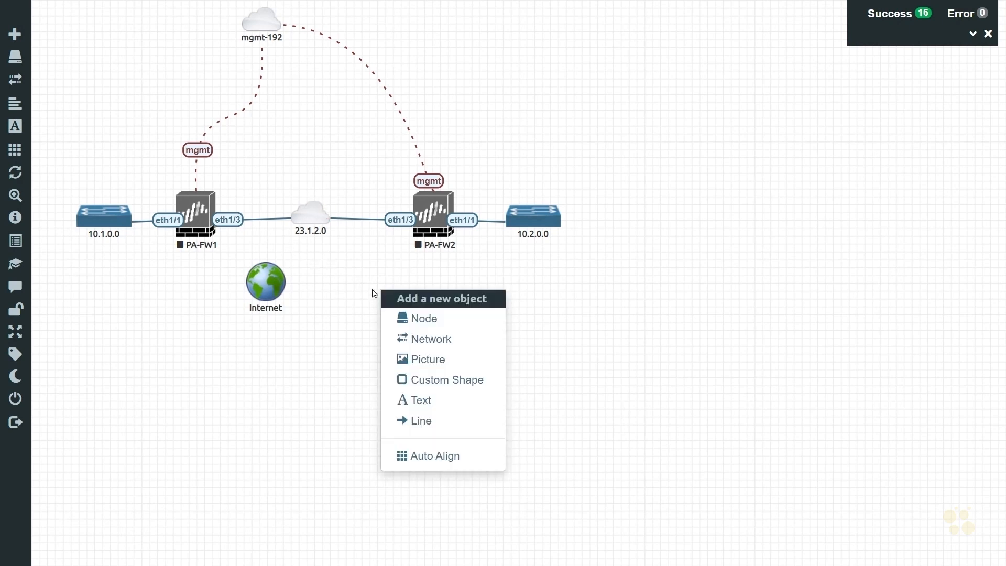
pyautogui.click(439, 321)
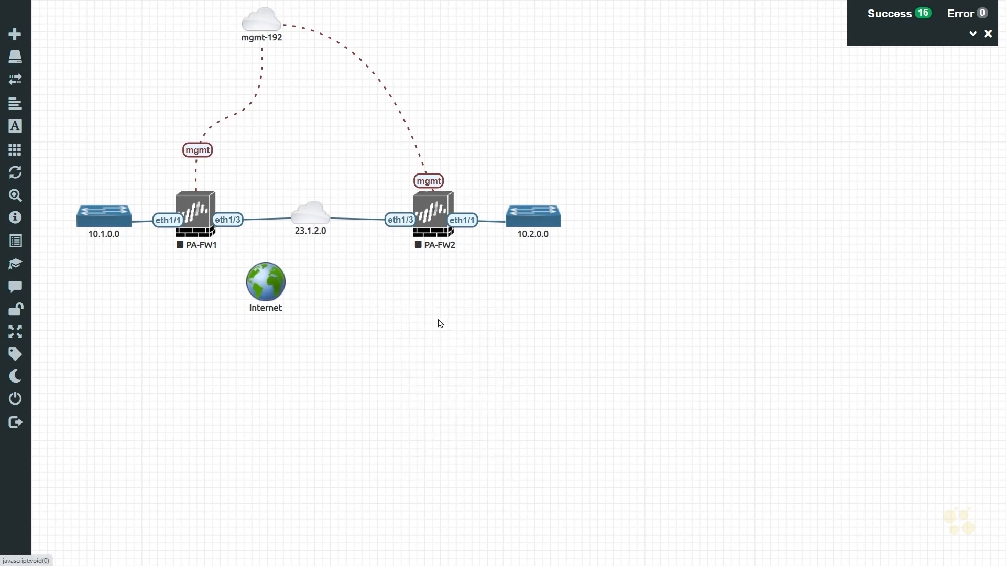
pyautogui.scroll(-1, 387, 344)
pyautogui.scroll(-1, 386, 343)
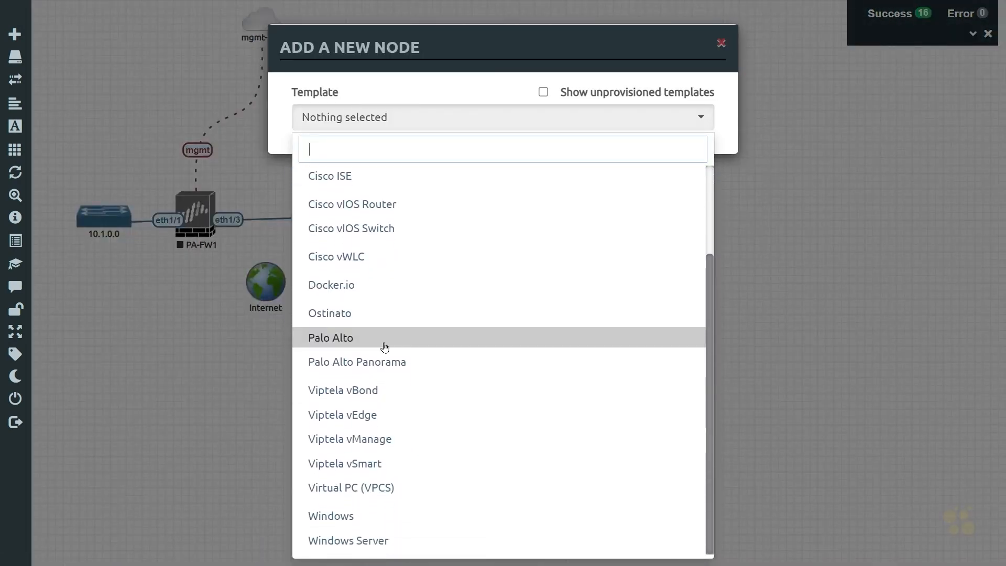
pyautogui.scroll(3, 378, 357)
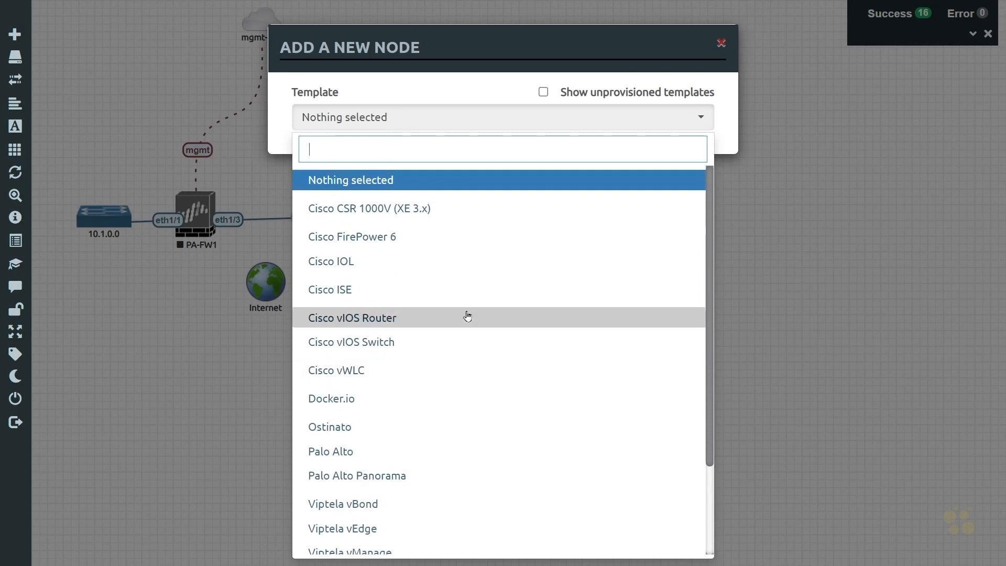
pyautogui.click(360, 321)
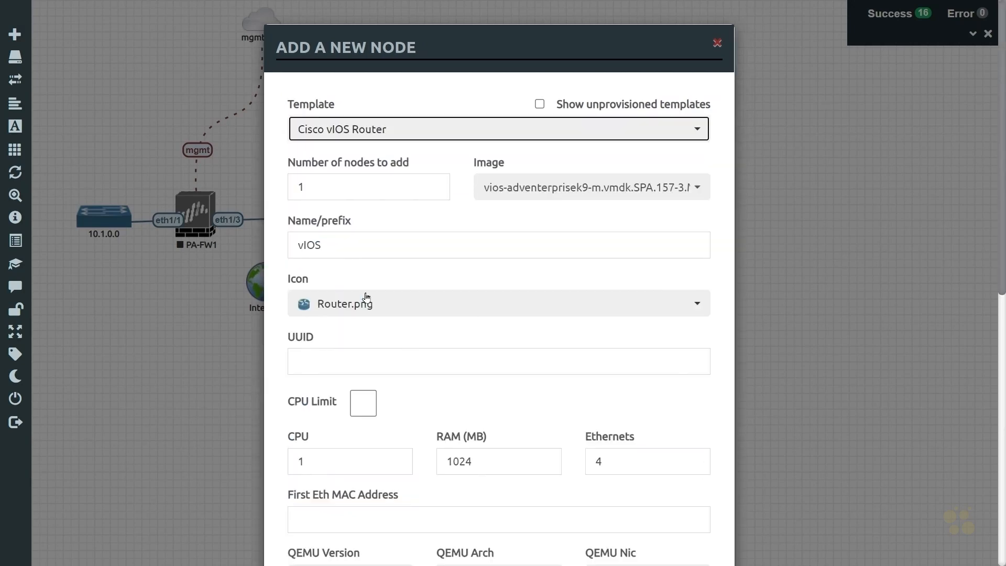
pyautogui.moveTo(334, 243); pyautogui.dragTo(222, 245)
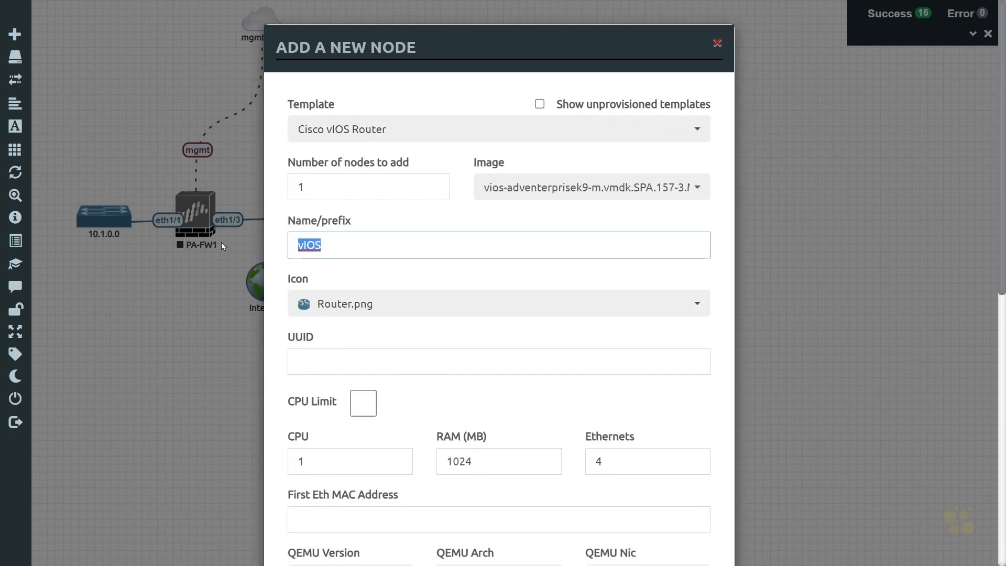
pyautogui.write('R1')
pyautogui.scroll(-7, 517, 281)
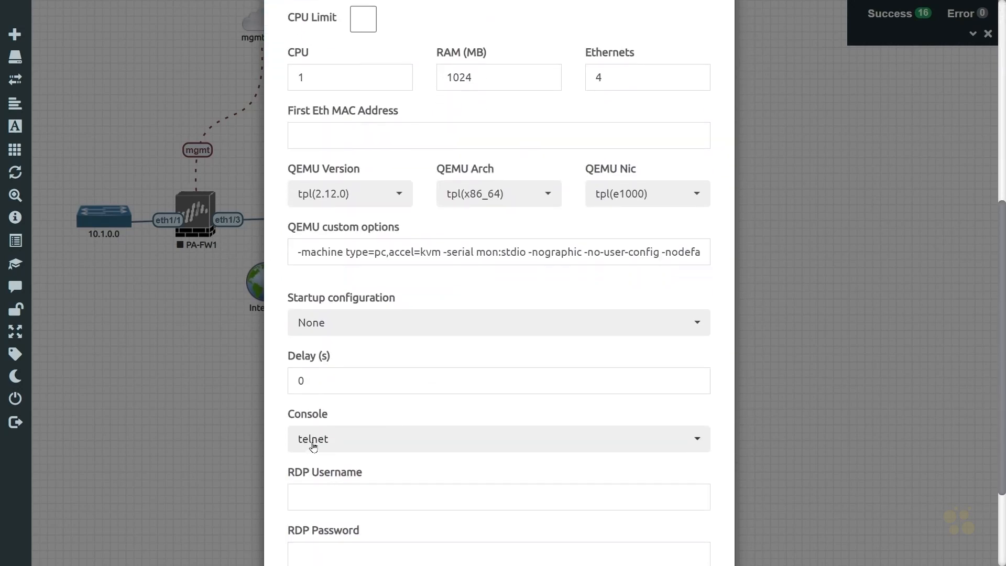
pyautogui.scroll(-3, 424, 356)
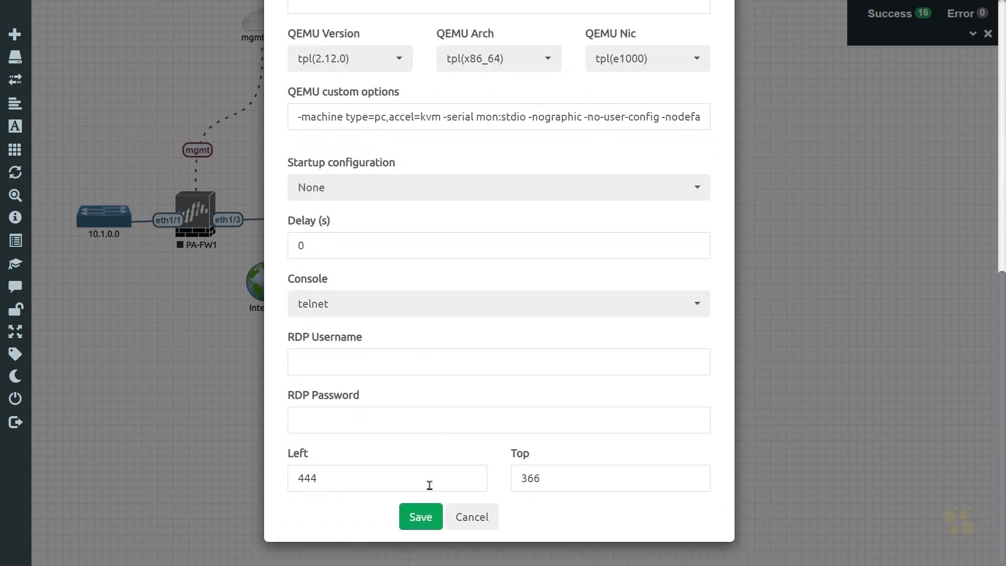
pyautogui.click(419, 516)
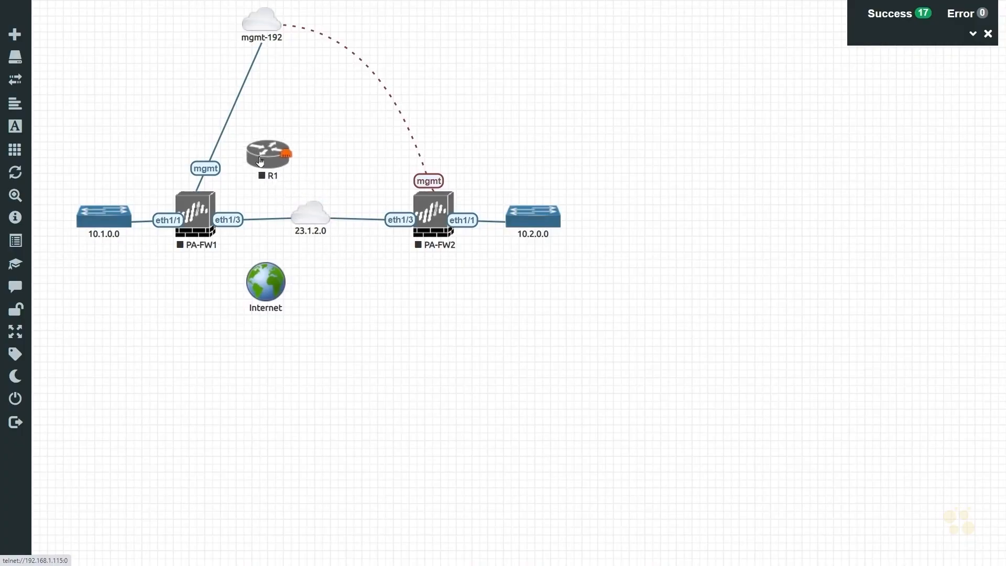
# Step: Nudge R1 and move the Internet cloud beside it above the transit network
pyautogui.moveTo(260, 161); pyautogui.dragTo(264, 163)
pyautogui.moveTo(266, 280); pyautogui.dragTo(361, 136)
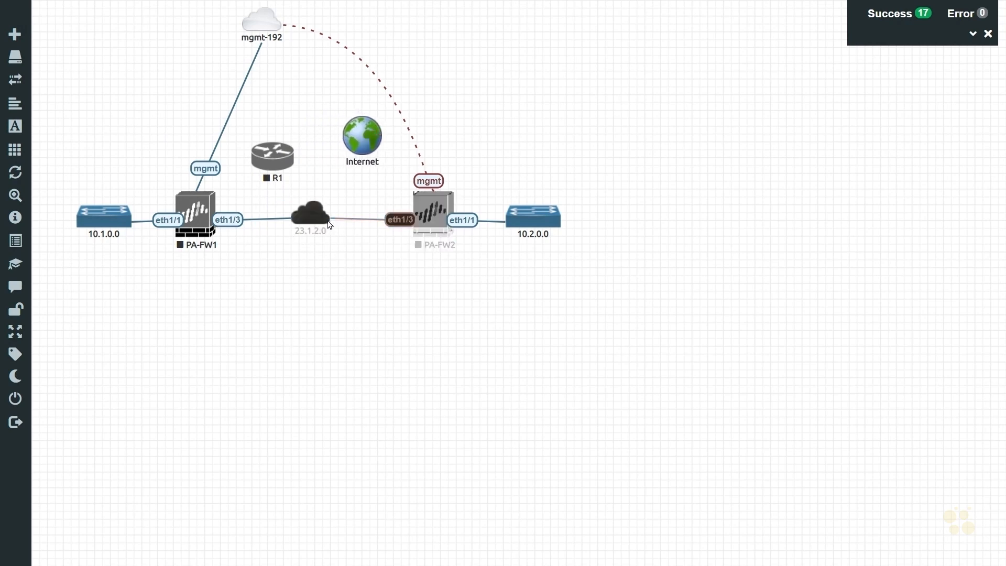
# Step: Connect R1's Gi0/1 interface to the 23.1.2.0 transit network
pyautogui.moveTo(324, 223)
pyautogui.moveTo(263, 157)
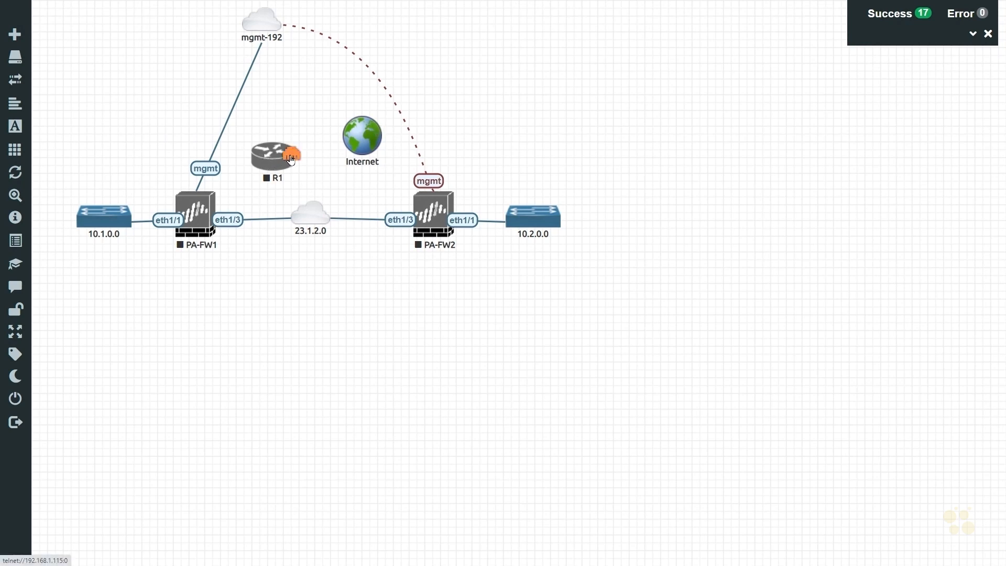
pyautogui.moveTo(291, 159); pyautogui.dragTo(306, 221)
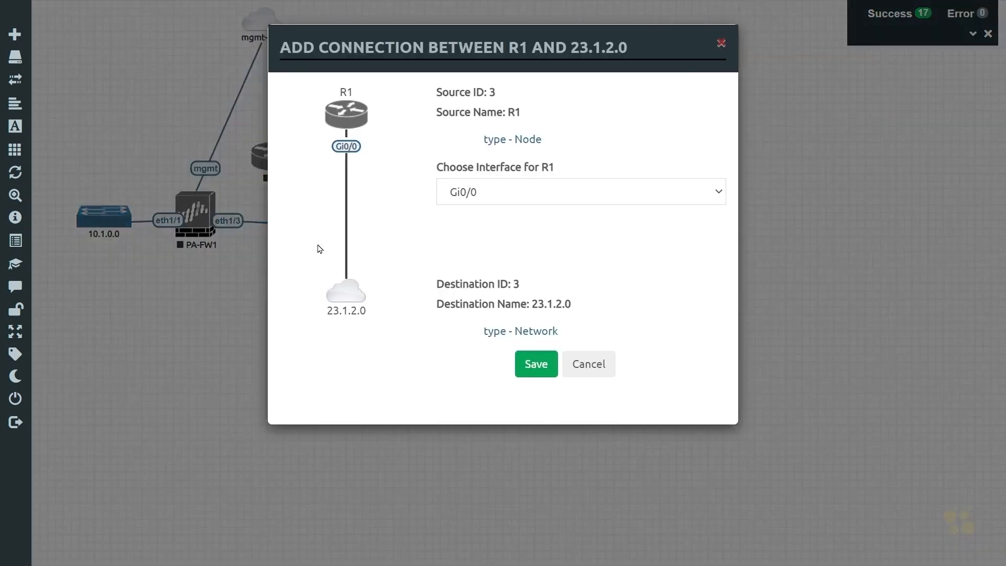
pyautogui.click(474, 193)
pyautogui.click(479, 227)
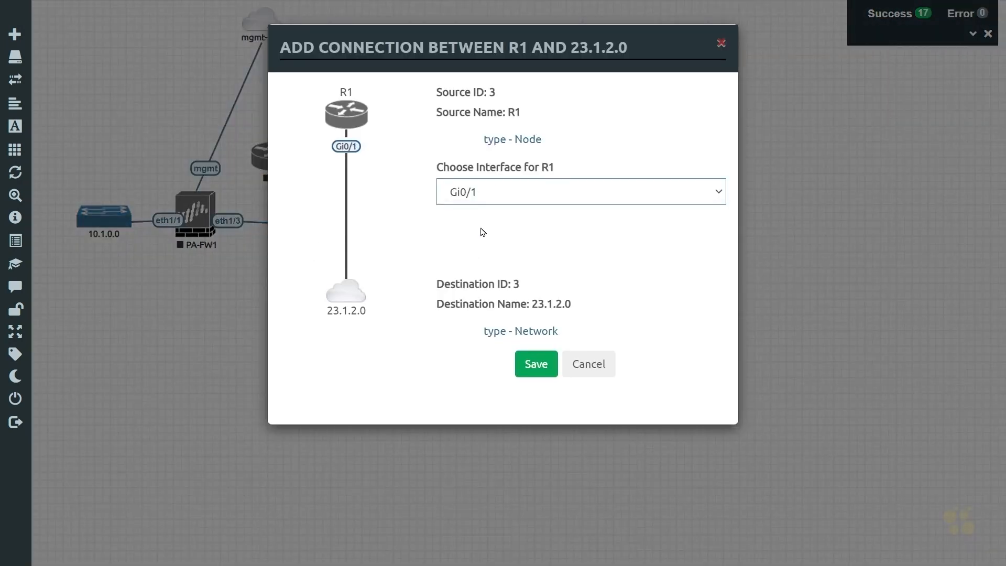
pyautogui.click(545, 365)
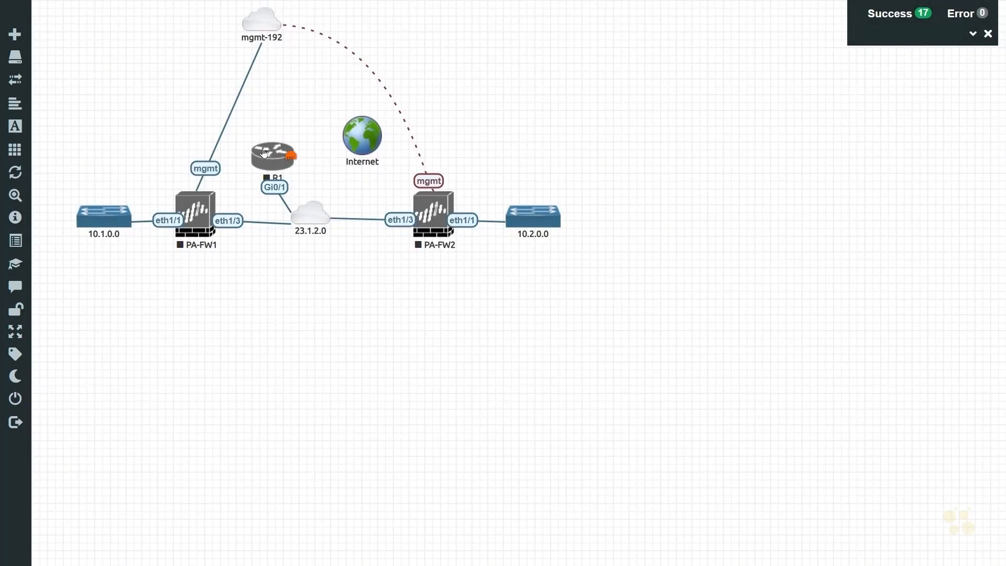
# Step: Connect R1's Gi0/0 interface to the Internet cloud
pyautogui.moveTo(263, 152); pyautogui.dragTo(358, 137)
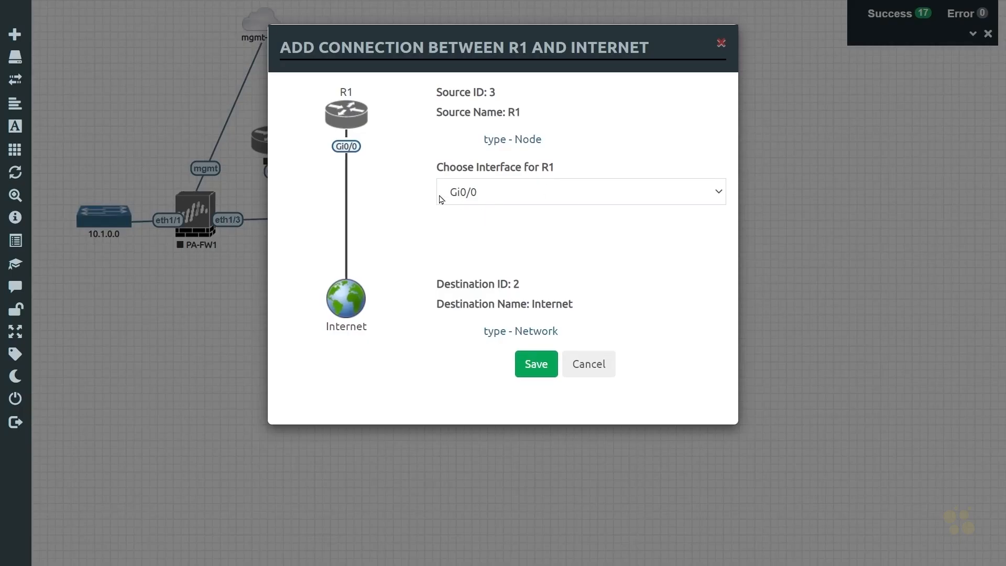
pyautogui.click(538, 368)
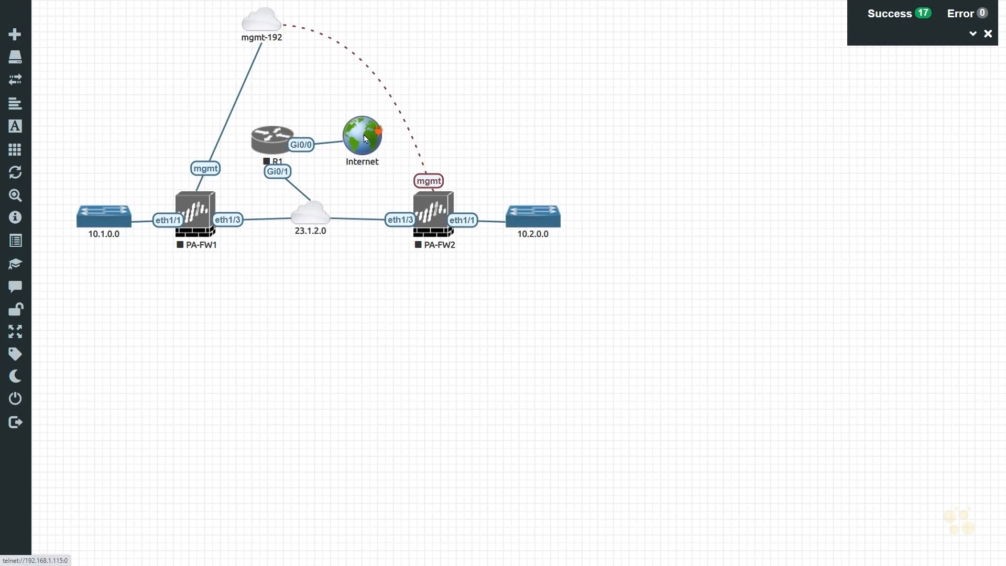
# Step: Restyle PA-FW1's mgmt link as a dashed, dark red Bezier line and save it
pyautogui.rightClick(209, 167)
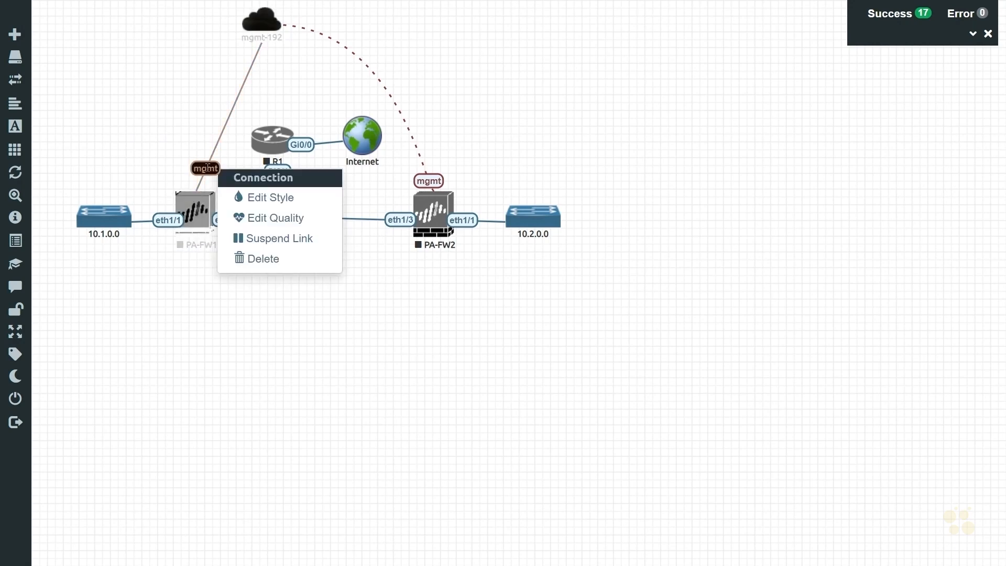
pyautogui.click(265, 197)
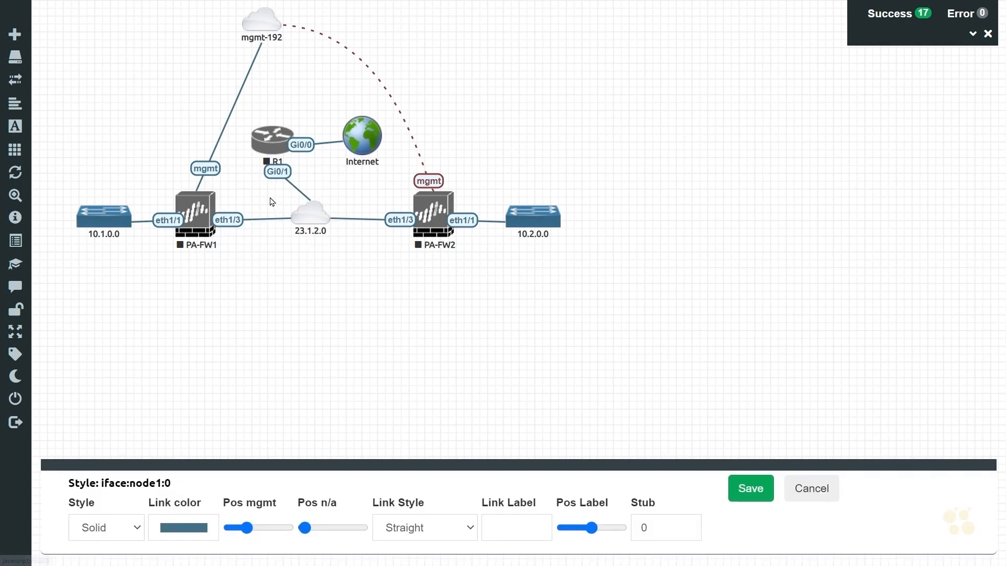
pyautogui.click(113, 528)
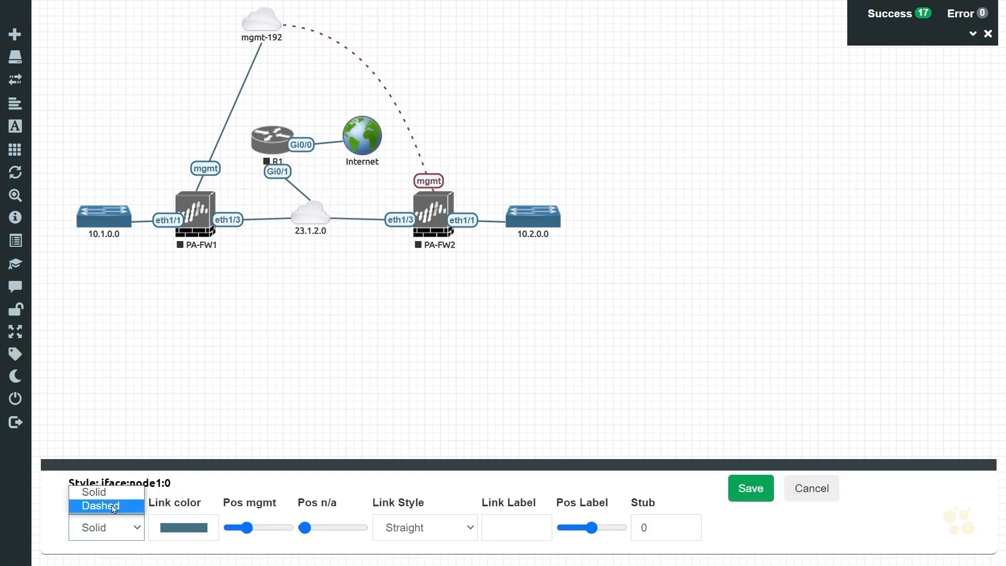
pyautogui.click(116, 507)
pyautogui.click(187, 527)
pyautogui.moveTo(245, 443); pyautogui.dragTo(218, 443)
pyautogui.click(366, 479)
pyautogui.click(466, 526)
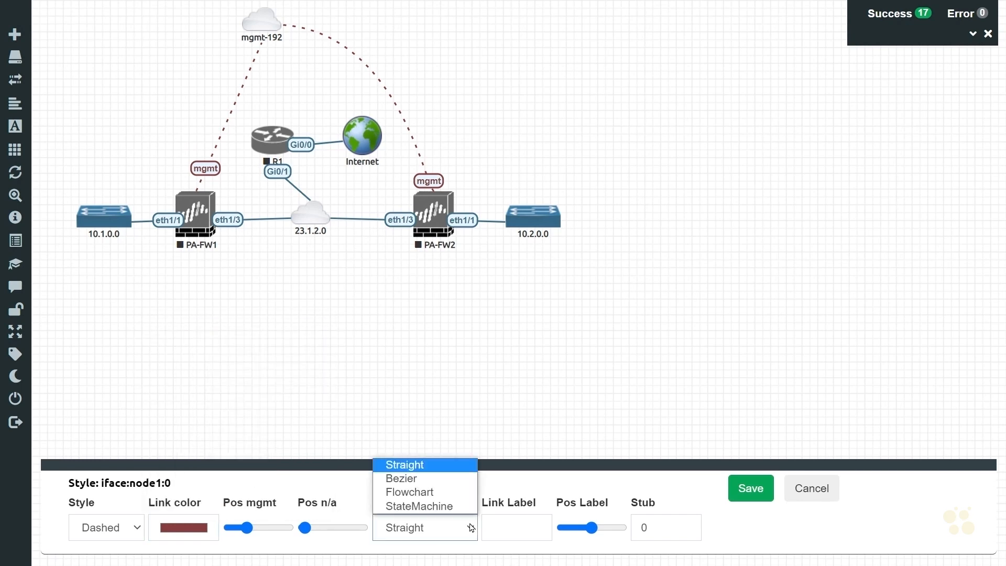
pyautogui.click(430, 486)
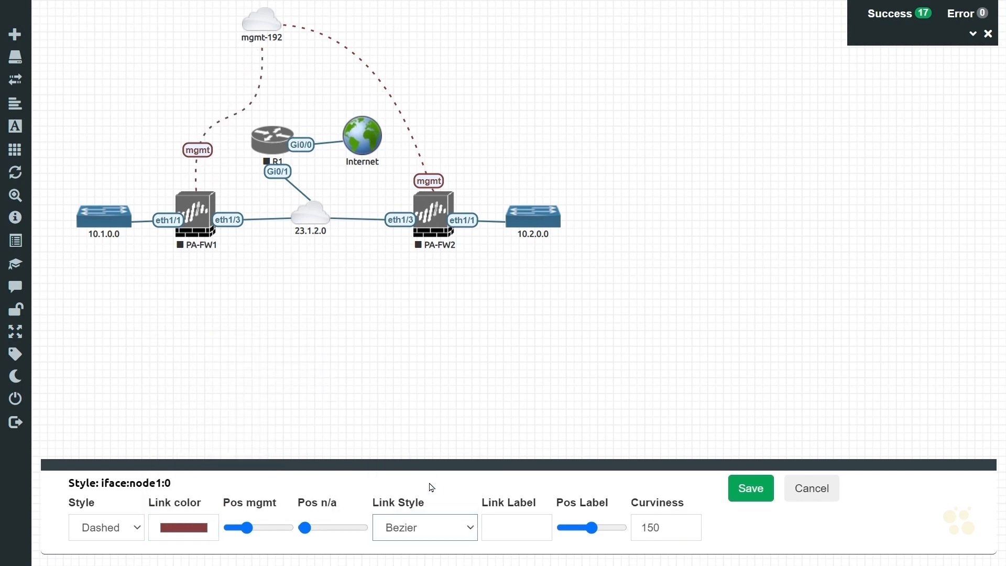
pyautogui.click(750, 495)
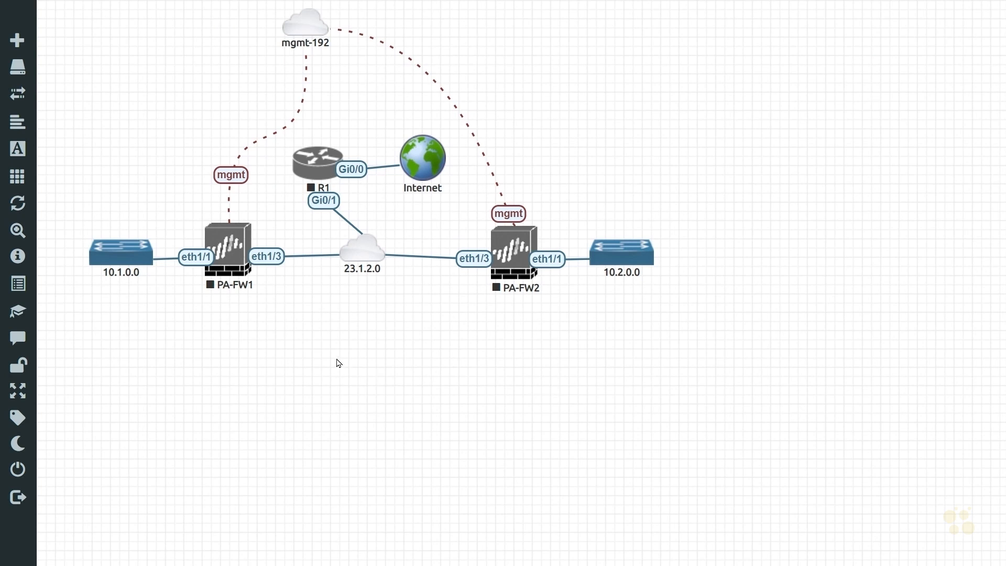
# Step: Add a Virtual PC (VPCS) node named VPC to the topology
pyautogui.rightClick(367, 342)
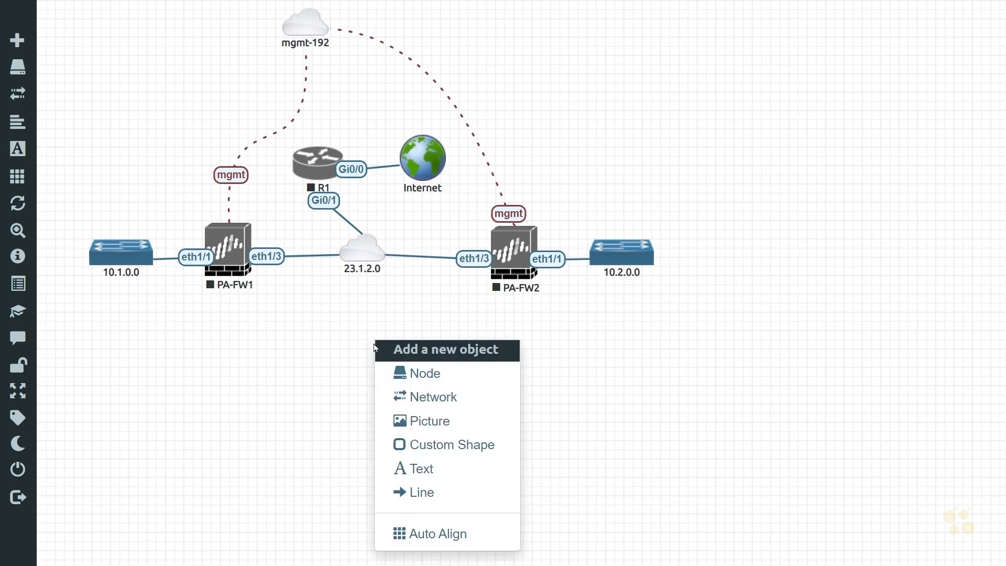
pyautogui.click(435, 381)
pyautogui.scroll(-5, 431, 379)
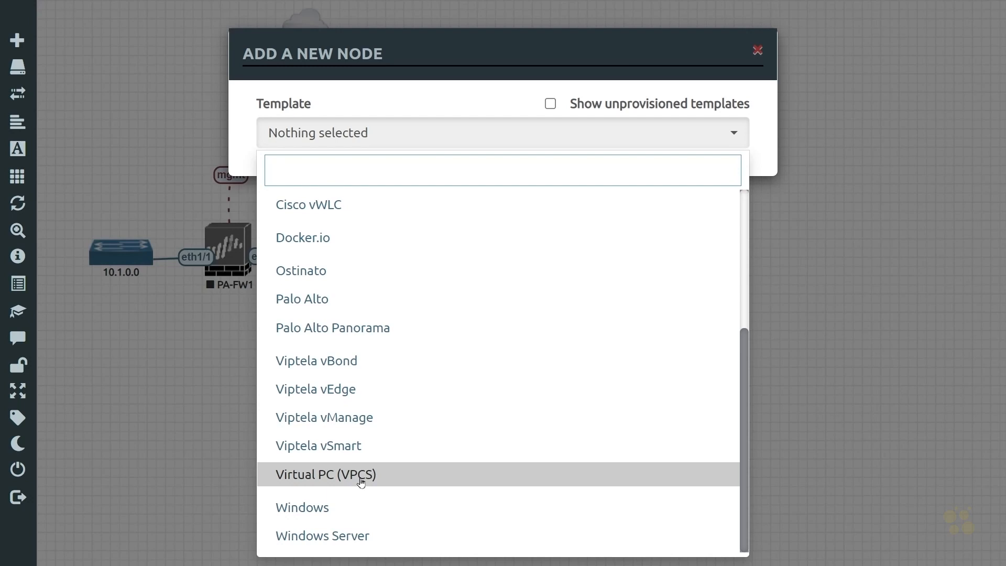
pyautogui.click(361, 479)
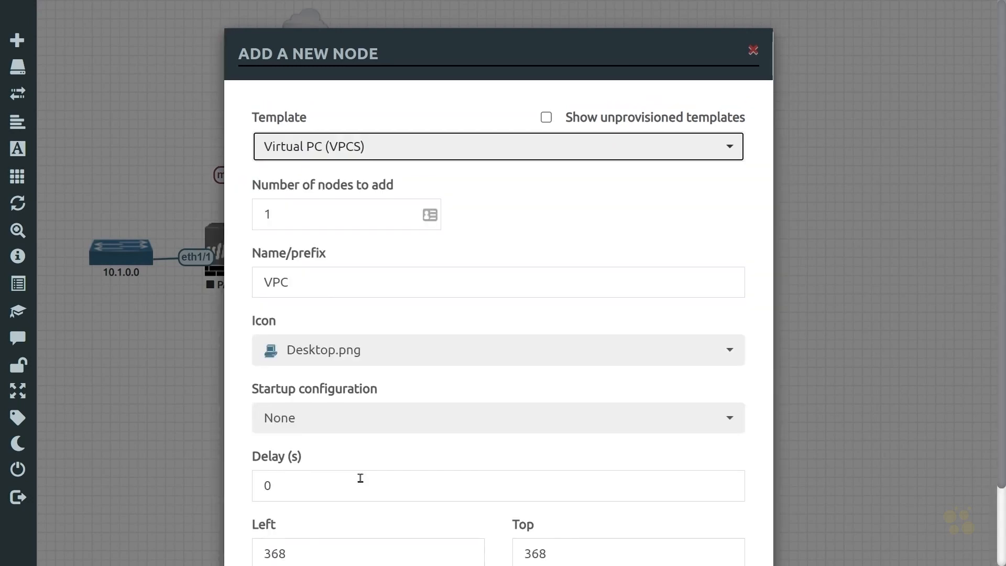
pyautogui.moveTo(309, 283); pyautogui.dragTo(248, 294)
pyautogui.click(331, 278)
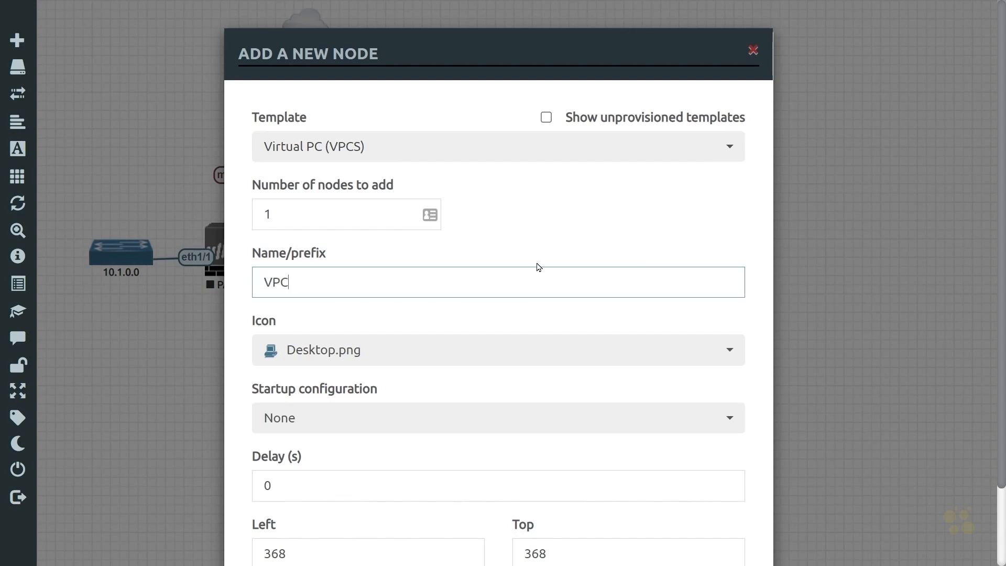
pyautogui.scroll(-3, 538, 268)
pyautogui.click(406, 507)
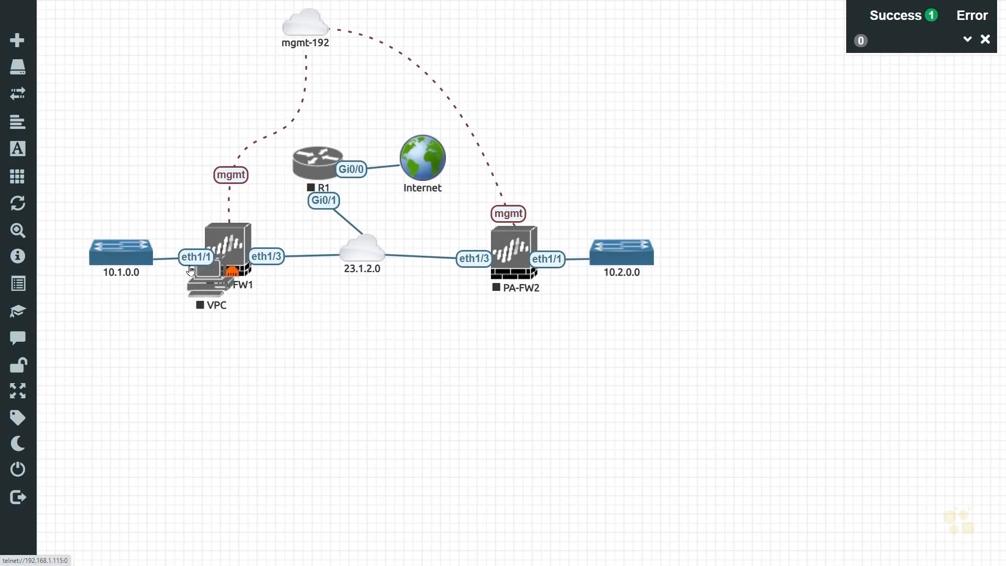
# Step: Connect the VPC's eth0 interface to the 10.1.0.0 network
pyautogui.moveTo(190, 270)
pyautogui.mouseDown()
pyautogui.moveTo(96, 125)
pyautogui.moveTo(121, 249)
pyautogui.mouseUp()
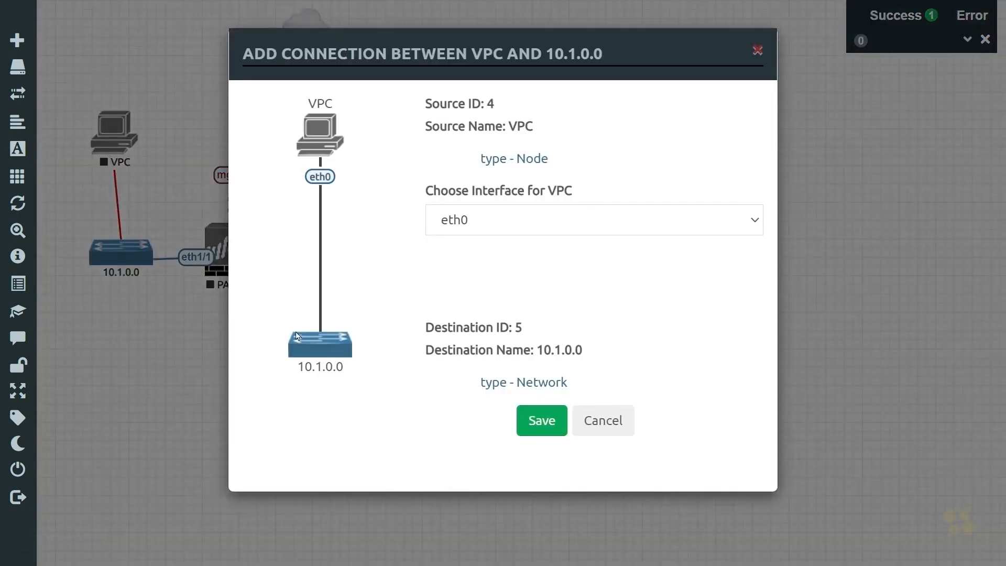
pyautogui.click(548, 427)
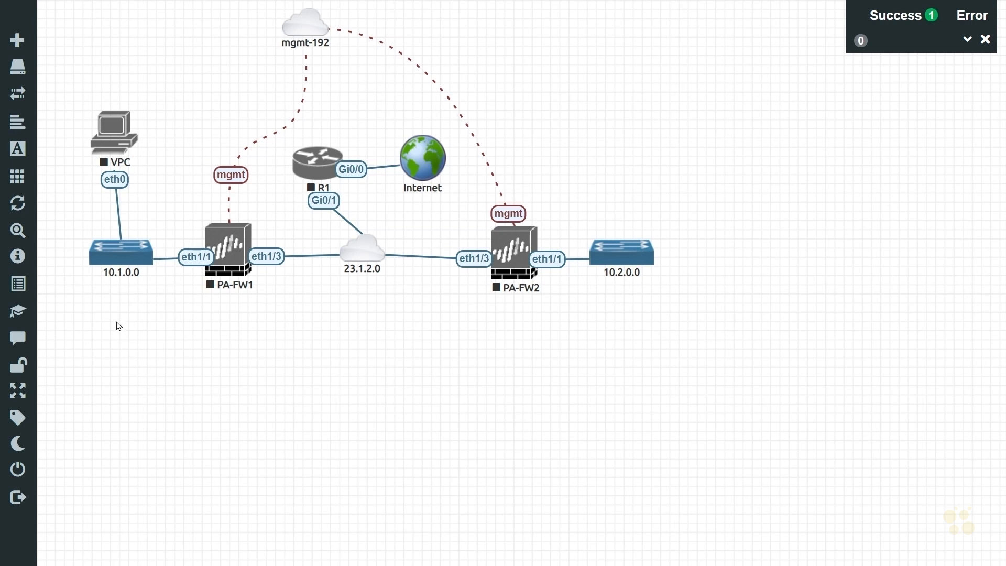
# Step: Add a Docker.io node using the eve-gui-server:latest image below the 10.1.0.0 network
pyautogui.rightClick(134, 331)
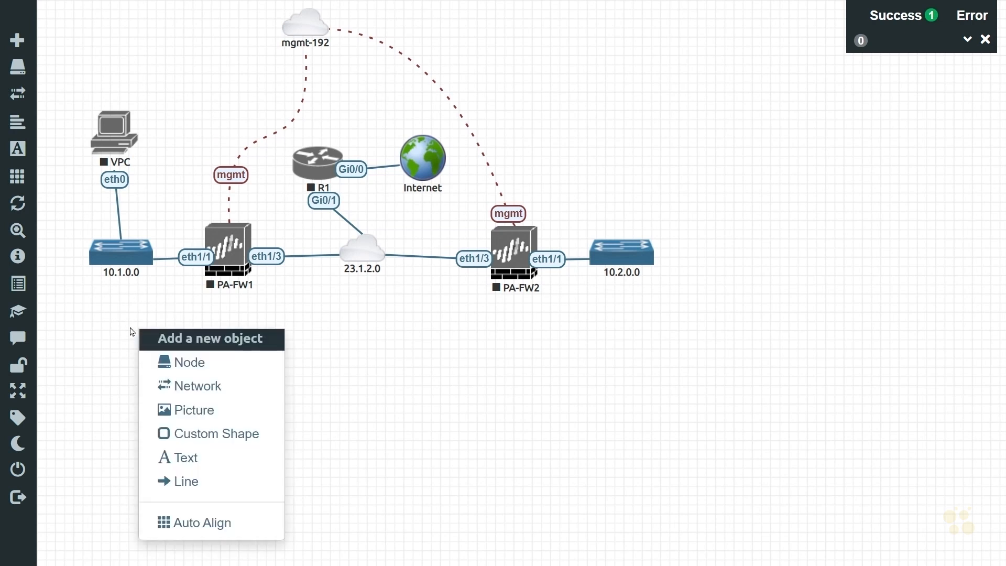
pyautogui.click(176, 361)
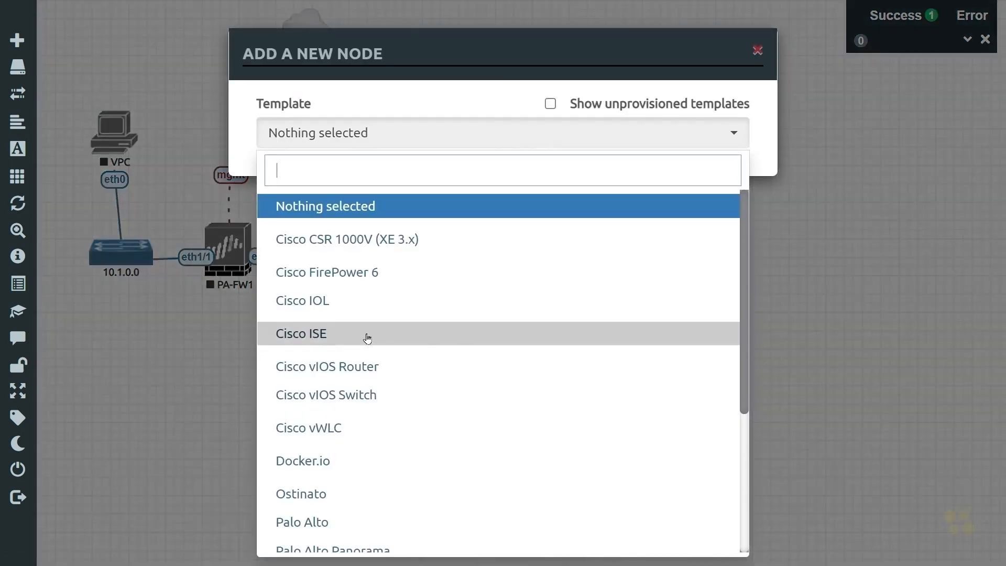
pyautogui.scroll(-5, 400, 331)
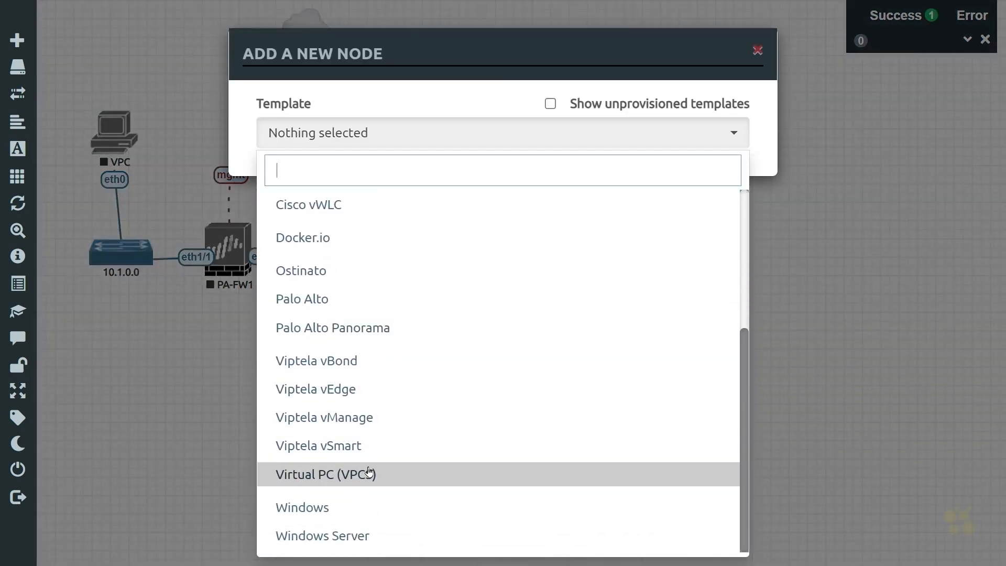
pyautogui.scroll(3, 414, 426)
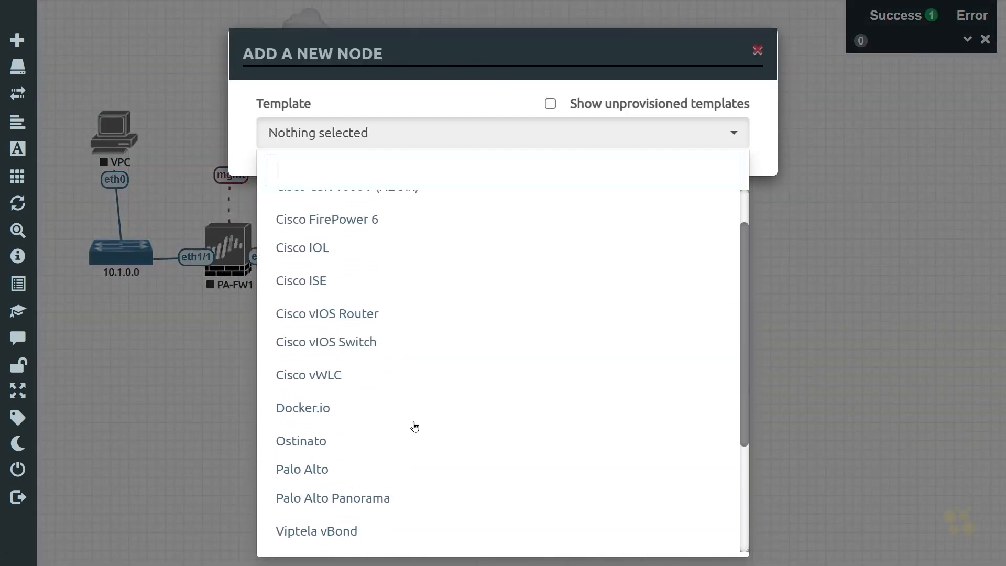
pyautogui.scroll(2, 414, 427)
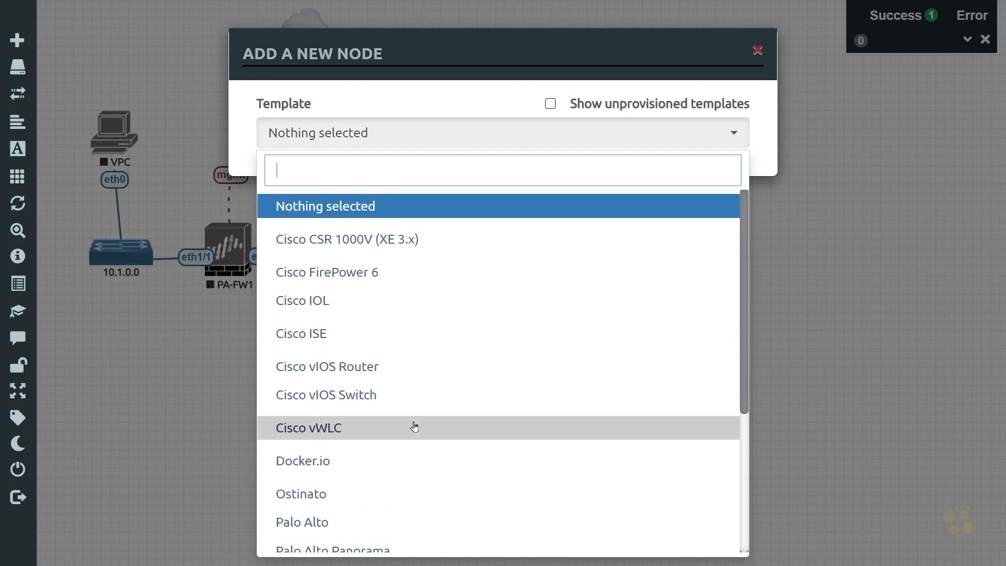
pyautogui.scroll(-2, 414, 426)
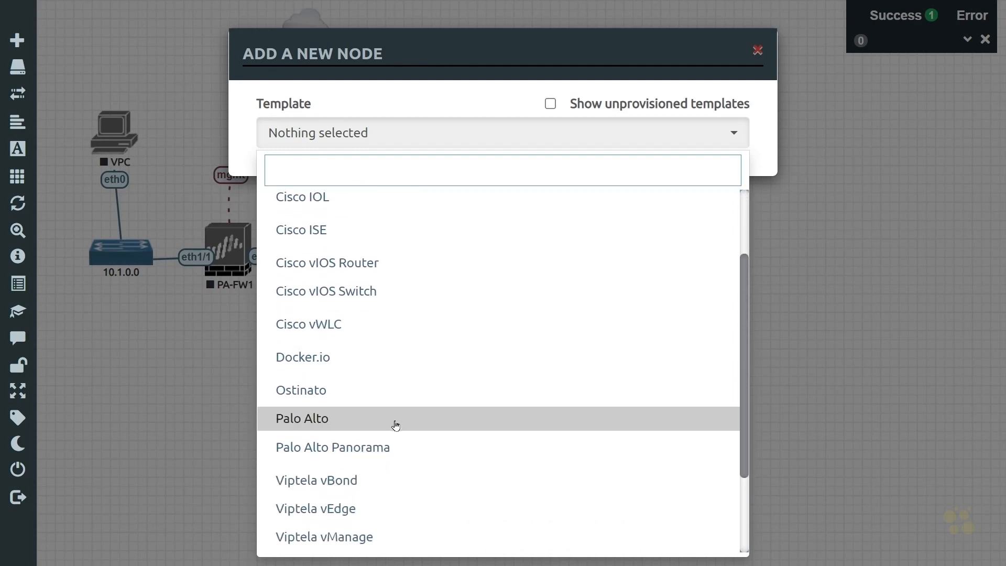
pyautogui.click(316, 357)
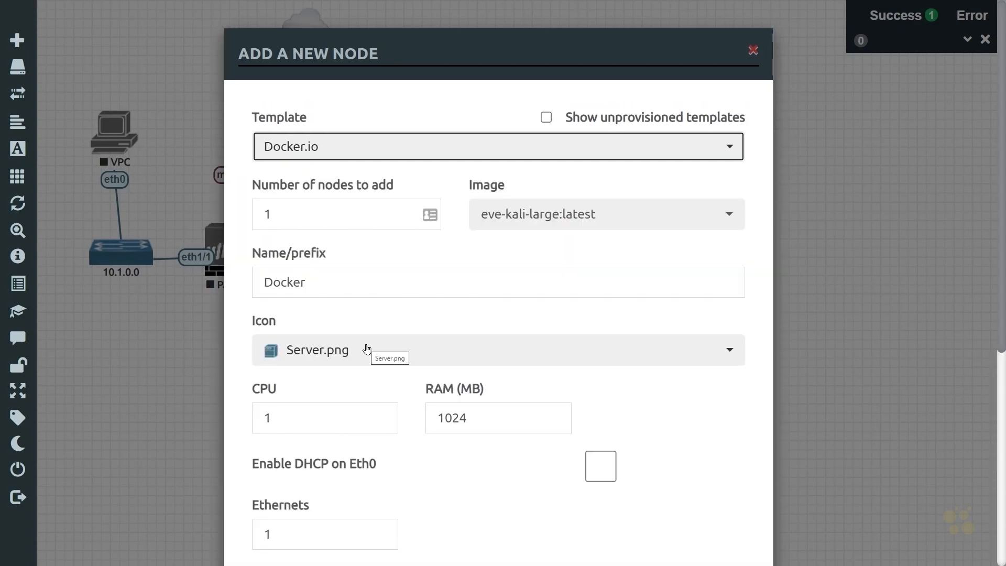
pyautogui.click(717, 219)
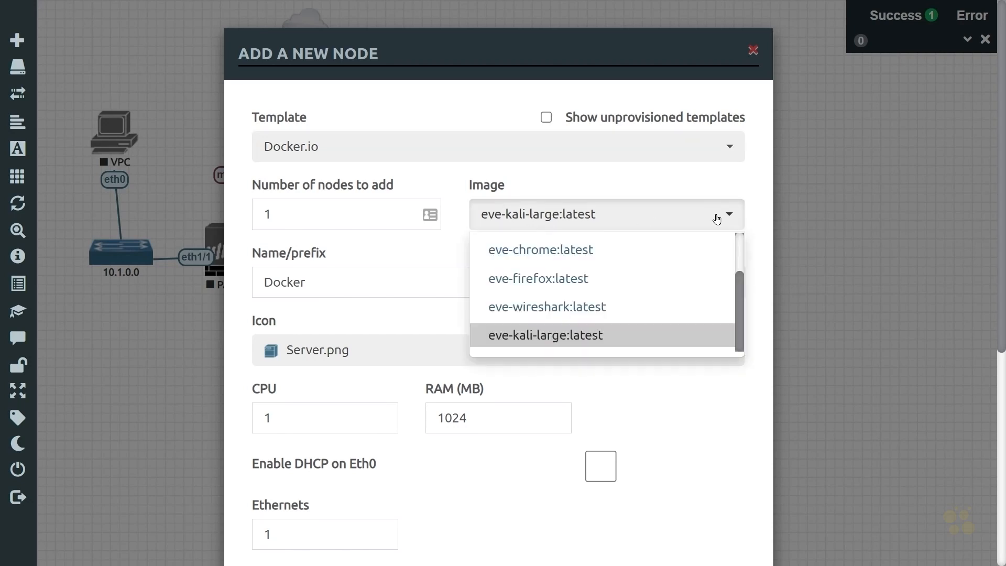
pyautogui.scroll(2, 655, 268)
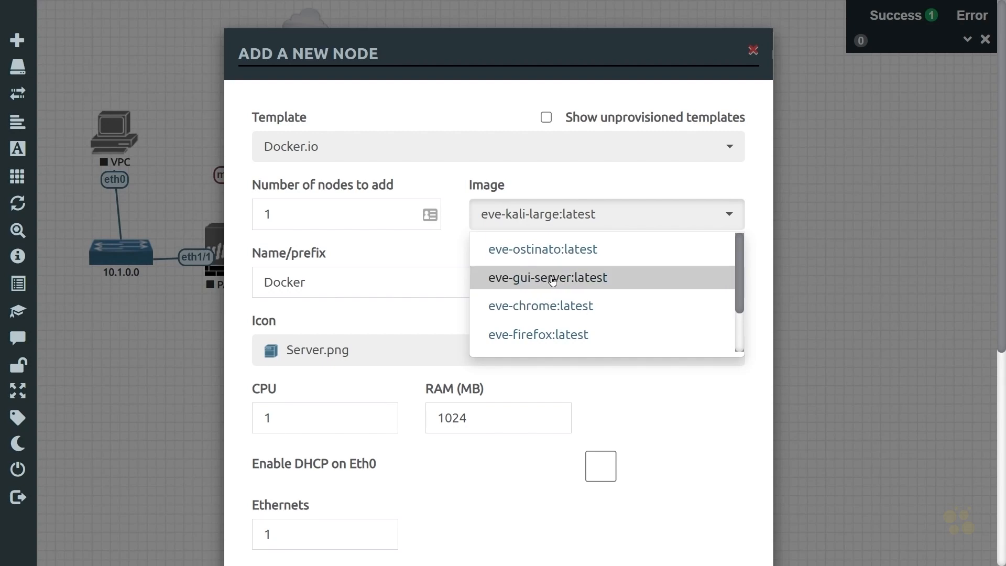
pyautogui.click(581, 280)
pyautogui.scroll(-2, 539, 308)
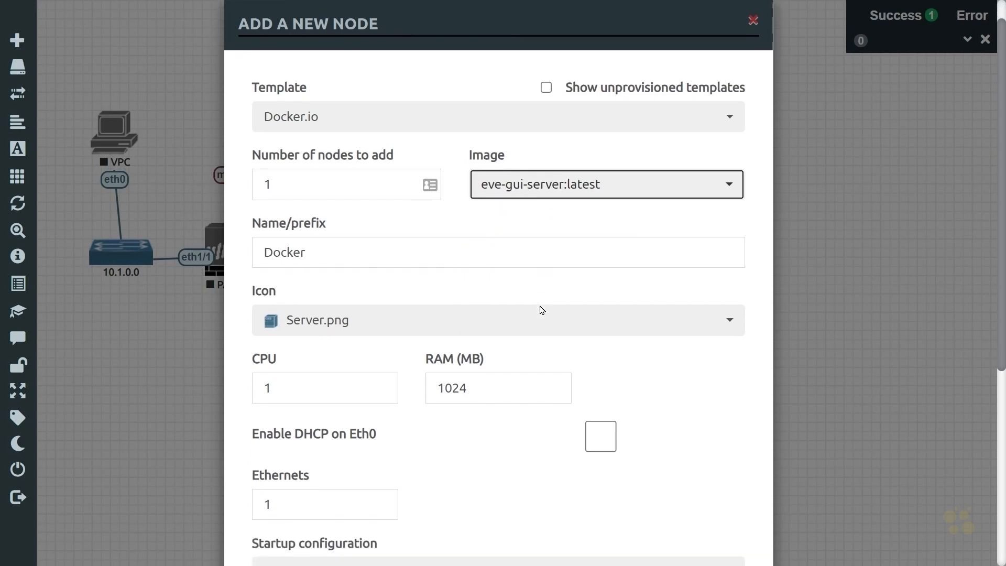
pyautogui.scroll(-6, 425, 404)
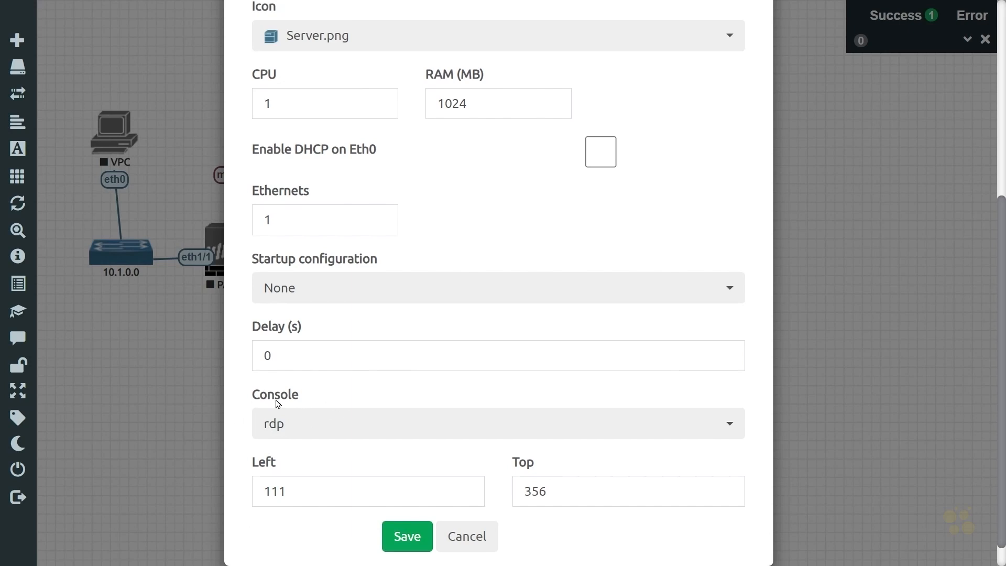
pyautogui.scroll(-1, 406, 352)
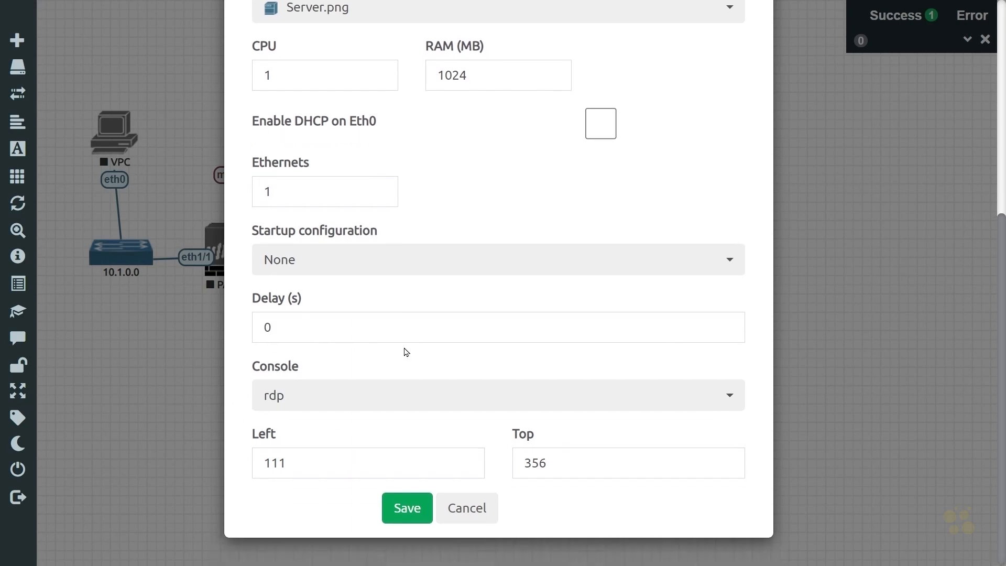
pyautogui.click(413, 509)
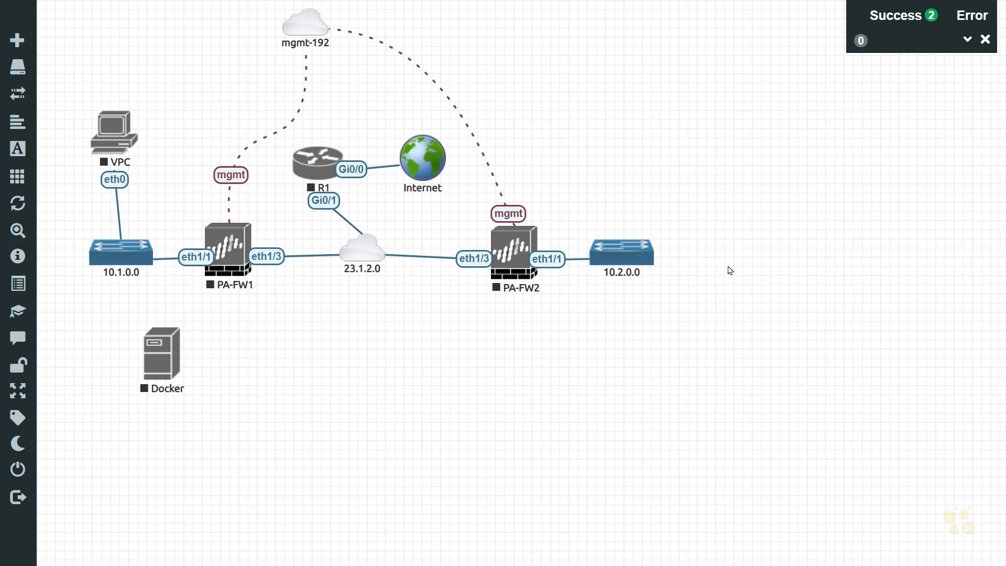
# Step: Change the Docker node's icon to Laptop.png and save the node
pyautogui.rightClick(163, 373)
pyautogui.click(195, 467)
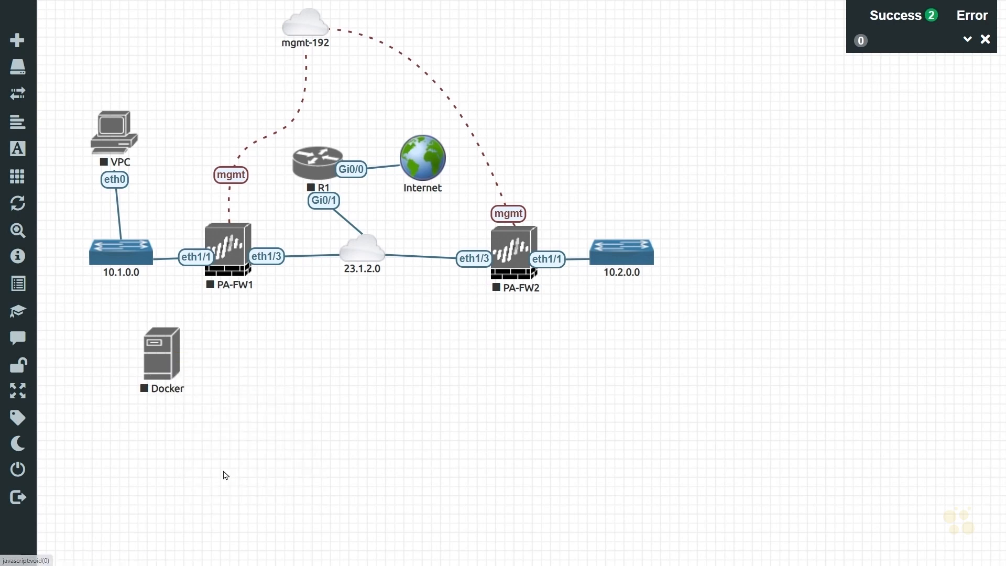
pyautogui.click(371, 426)
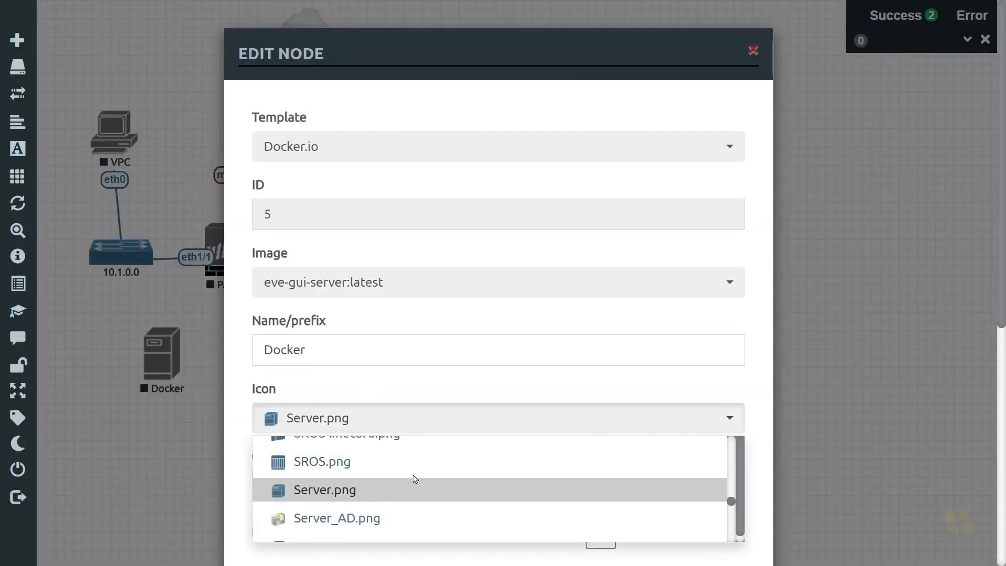
pyautogui.scroll(-5, 413, 477)
pyautogui.scroll(-8, 414, 478)
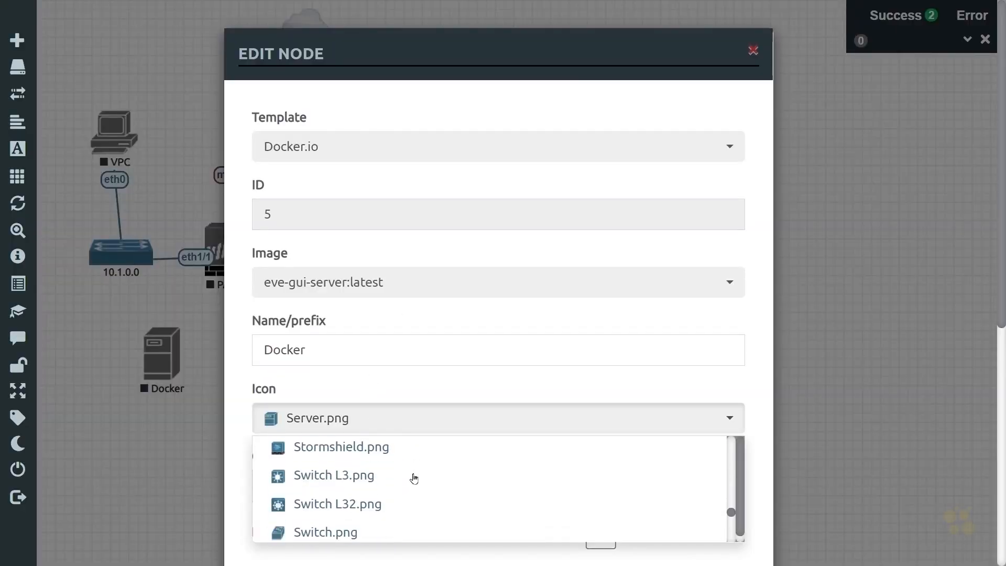
pyautogui.scroll(-3, 413, 478)
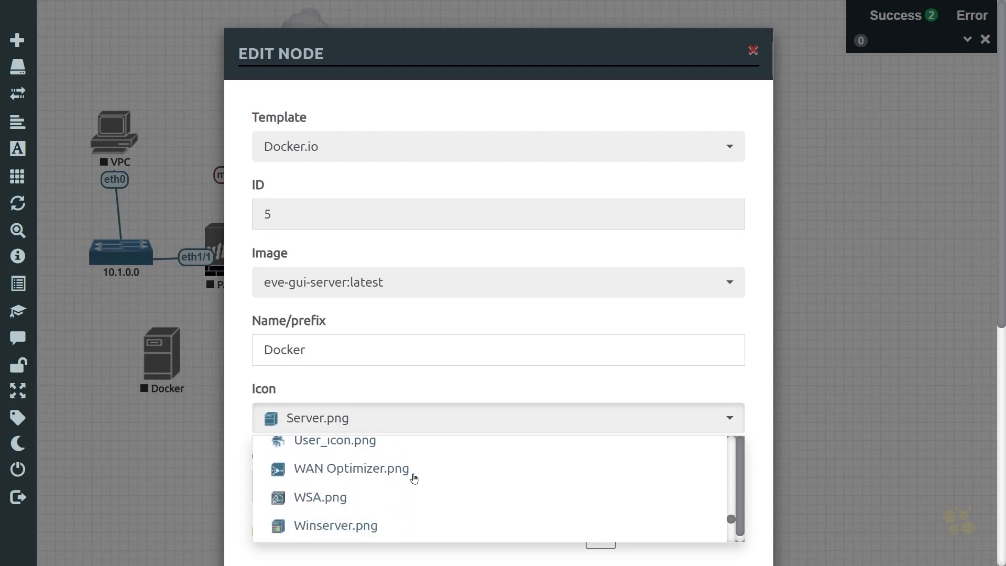
pyautogui.scroll(8, 414, 478)
pyautogui.scroll(15, 412, 478)
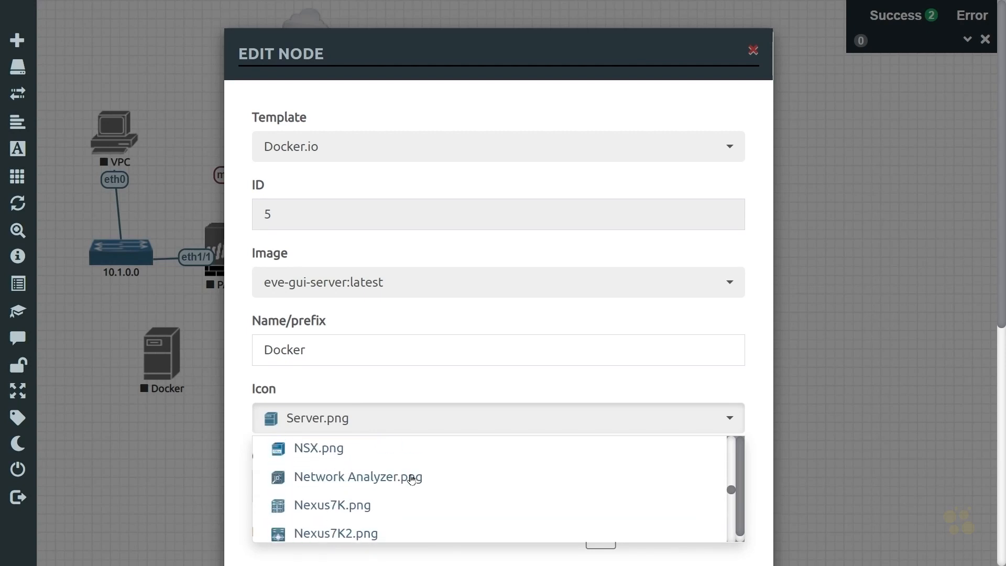
pyautogui.click(343, 499)
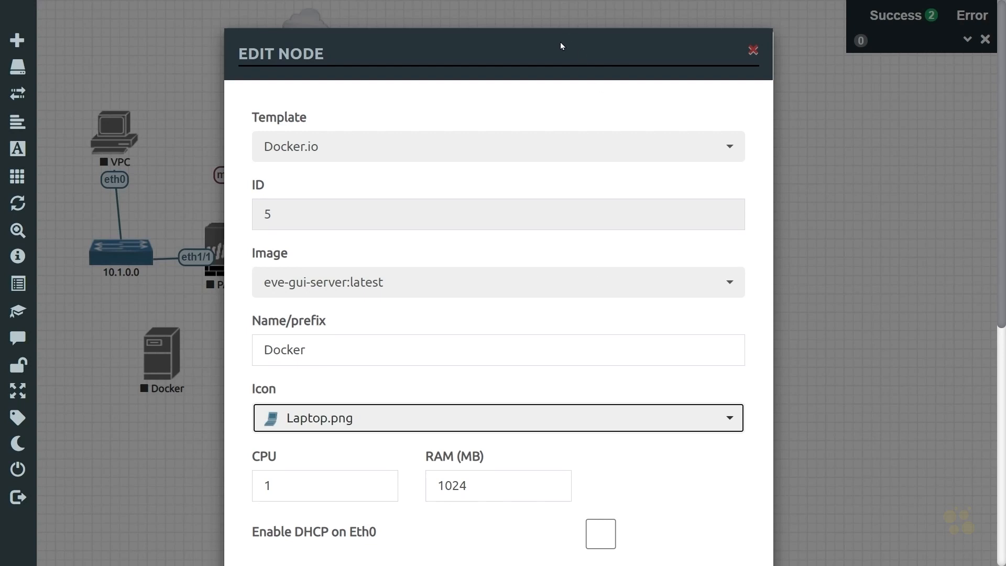
pyautogui.scroll(-8, 560, 46)
pyautogui.click(465, 502)
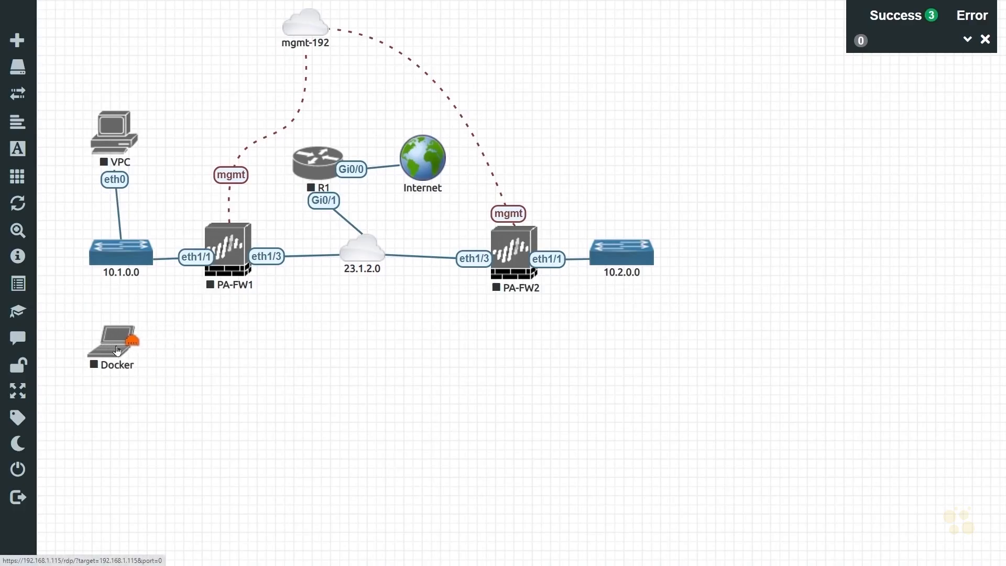
# Step: Connect the Docker node's eth0 interface to the 10.1.0.0 network
pyautogui.moveTo(117, 351); pyautogui.dragTo(102, 250)
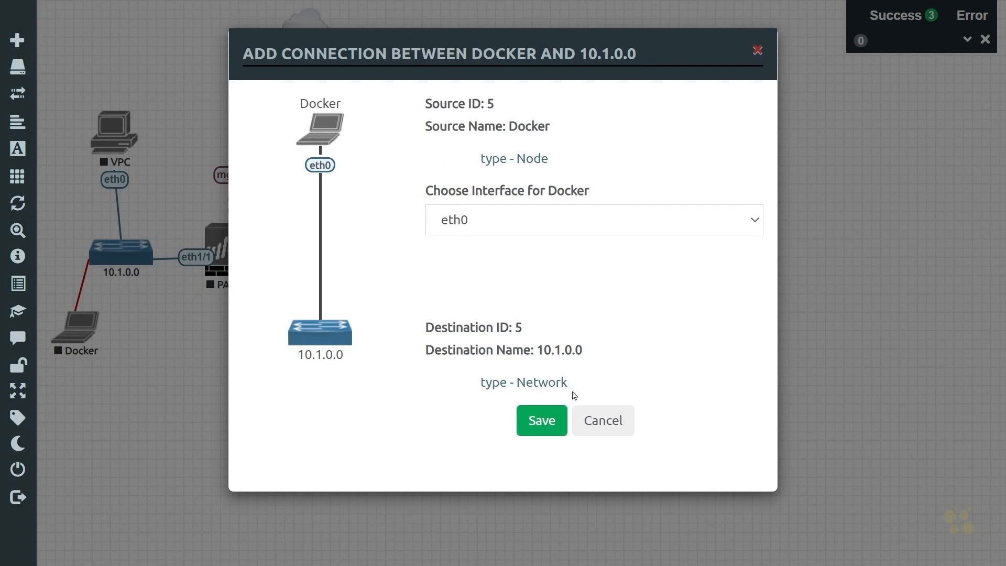
pyautogui.click(550, 426)
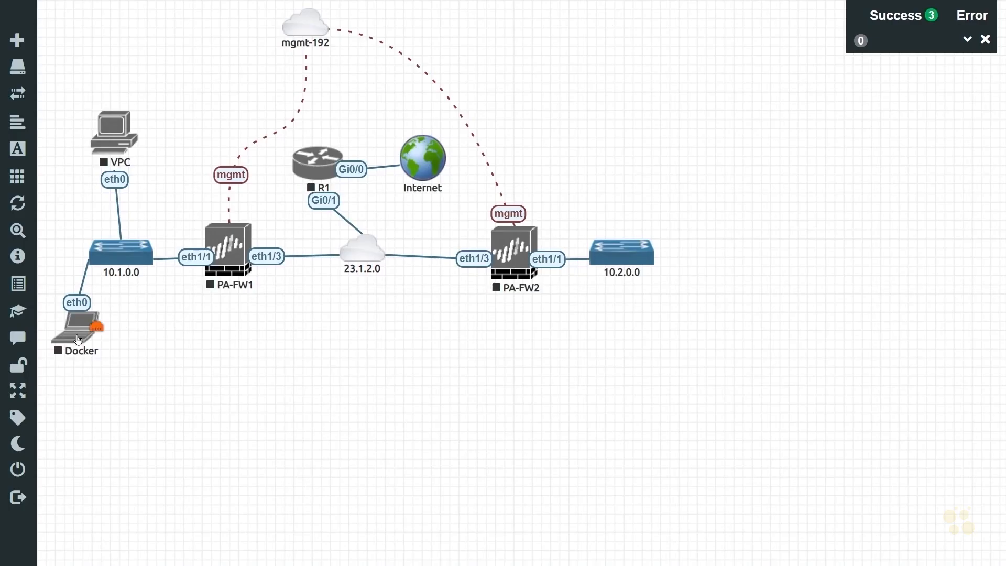
# Step: Rename the Docker node to Client-1 and save it
pyautogui.rightClick(72, 333)
pyautogui.click(126, 429)
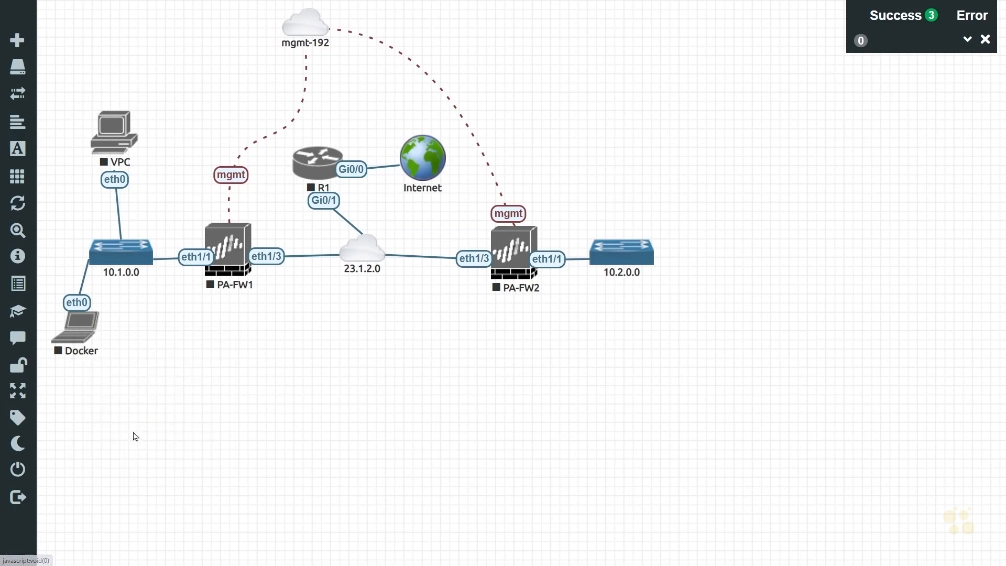
pyautogui.doubleClick(334, 350)
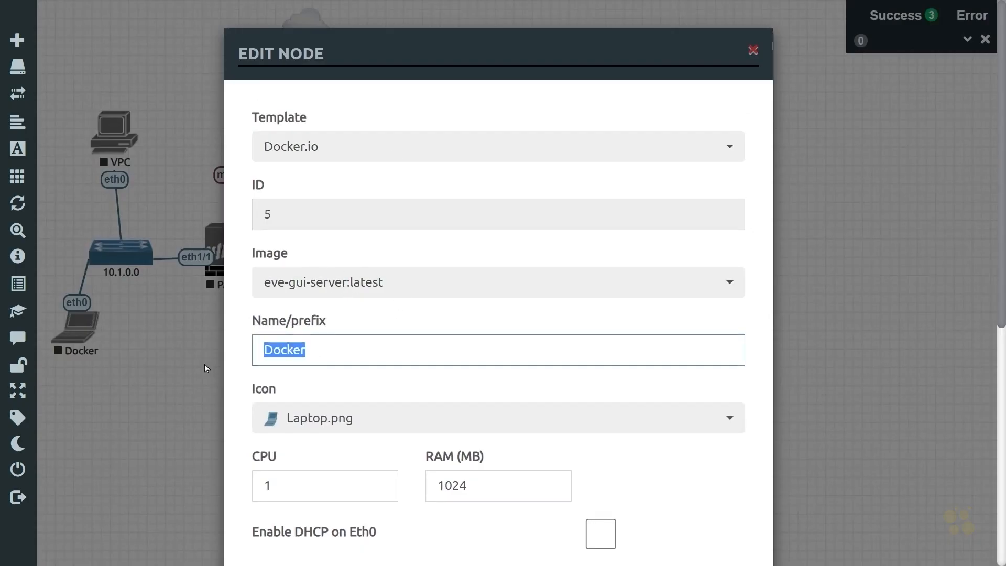
pyautogui.write('Client')
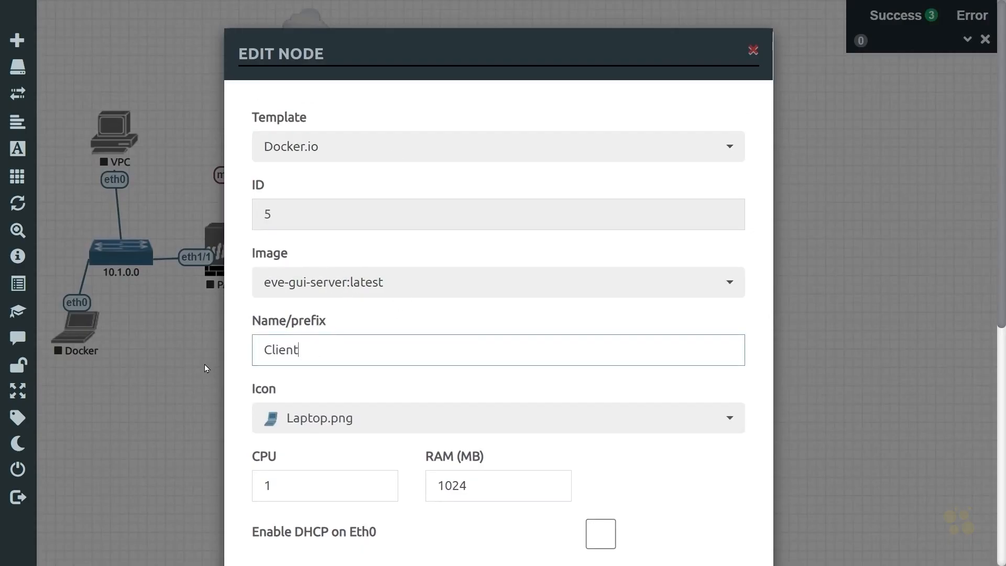
pyautogui.write('-1')
pyautogui.press('Return')
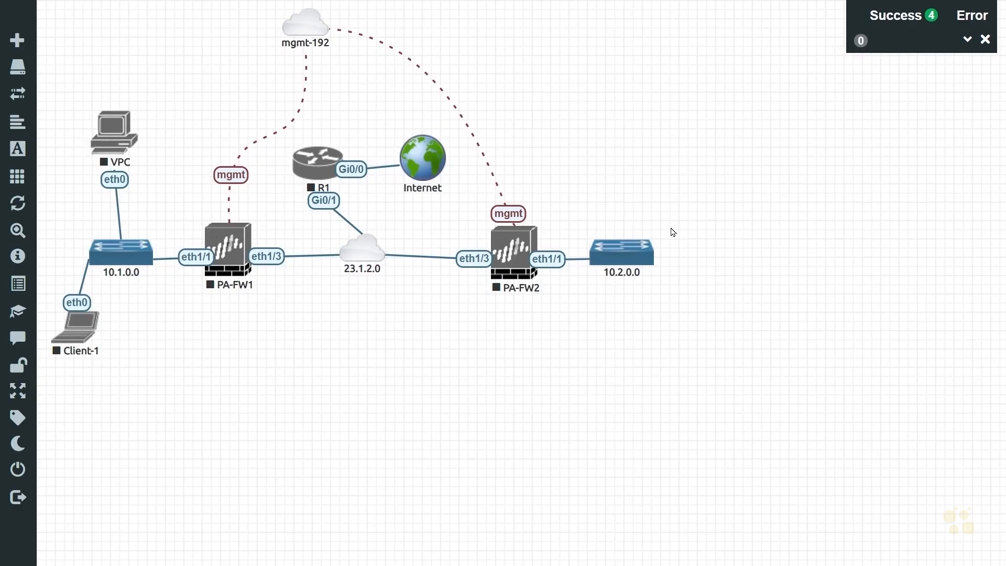